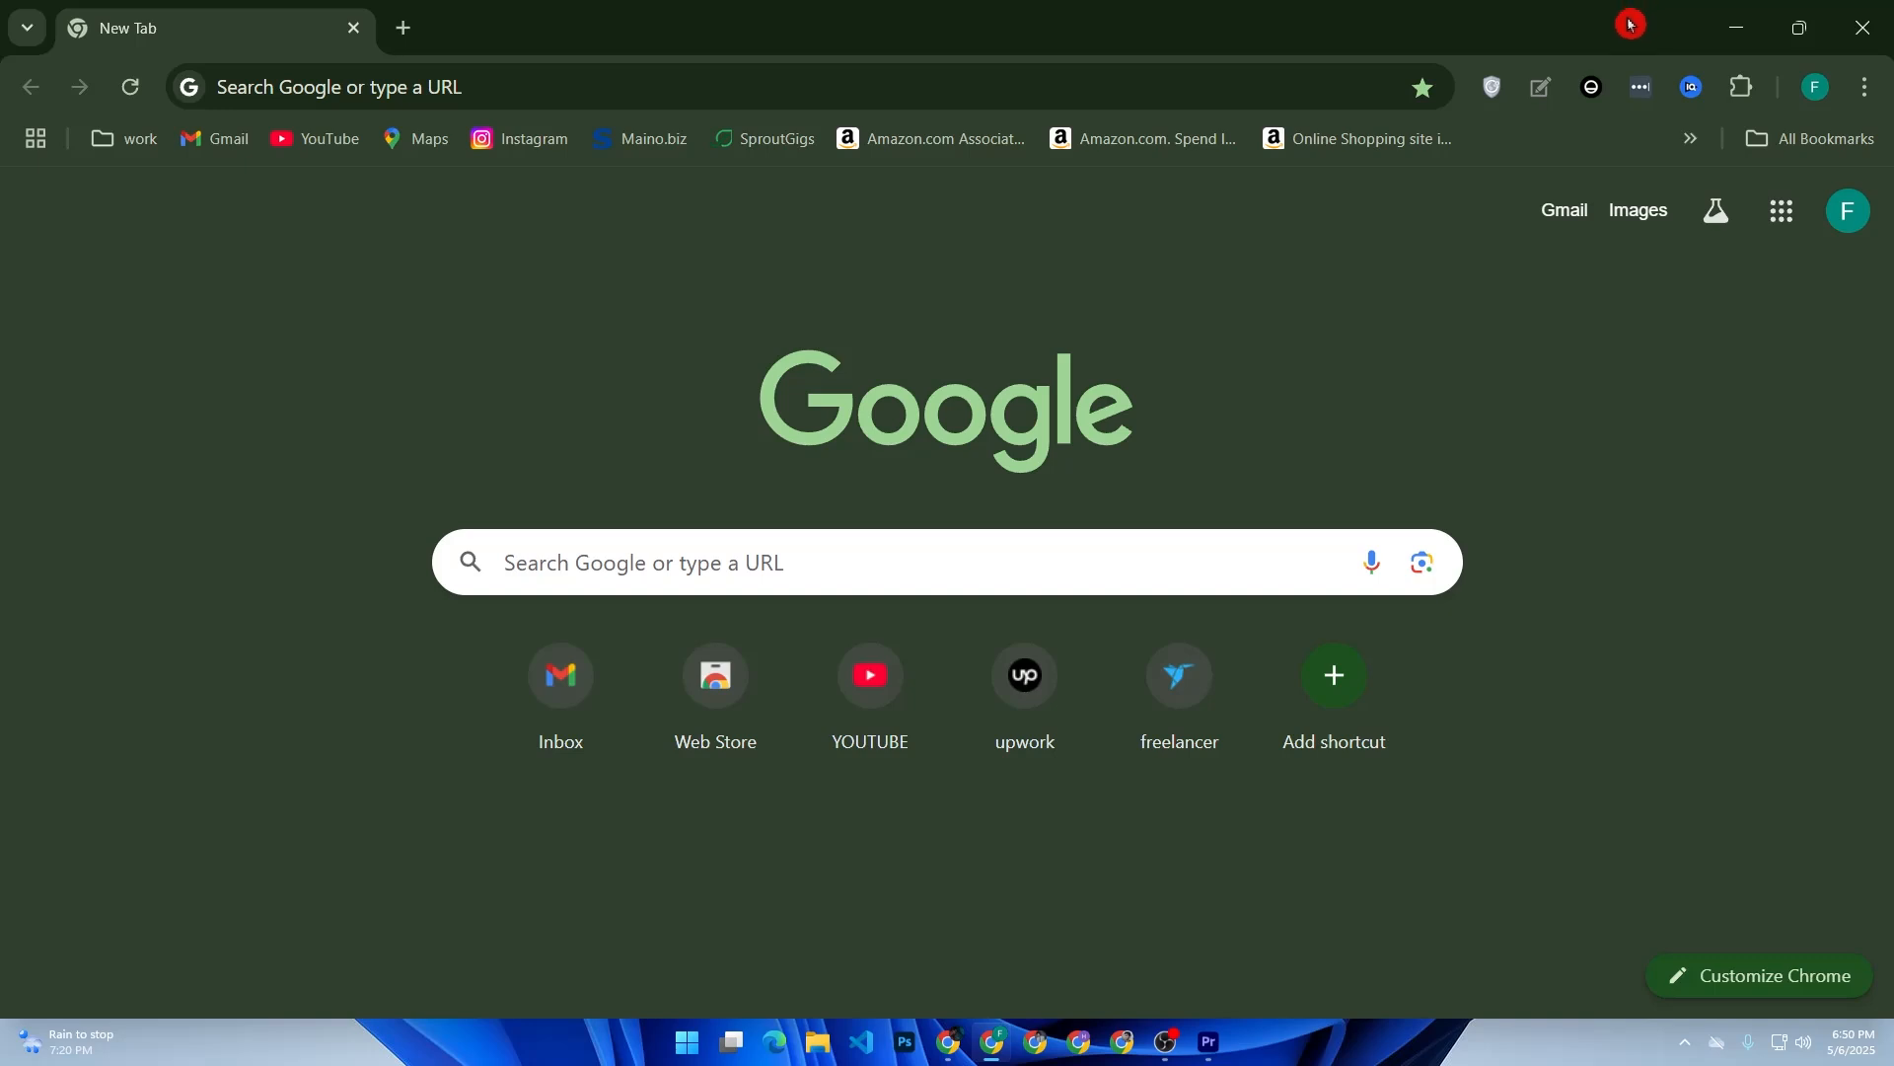
Step: Search Google for 'canva' and open Canva's official website
{"action": "left_click", "coordinate": [917, 578]}
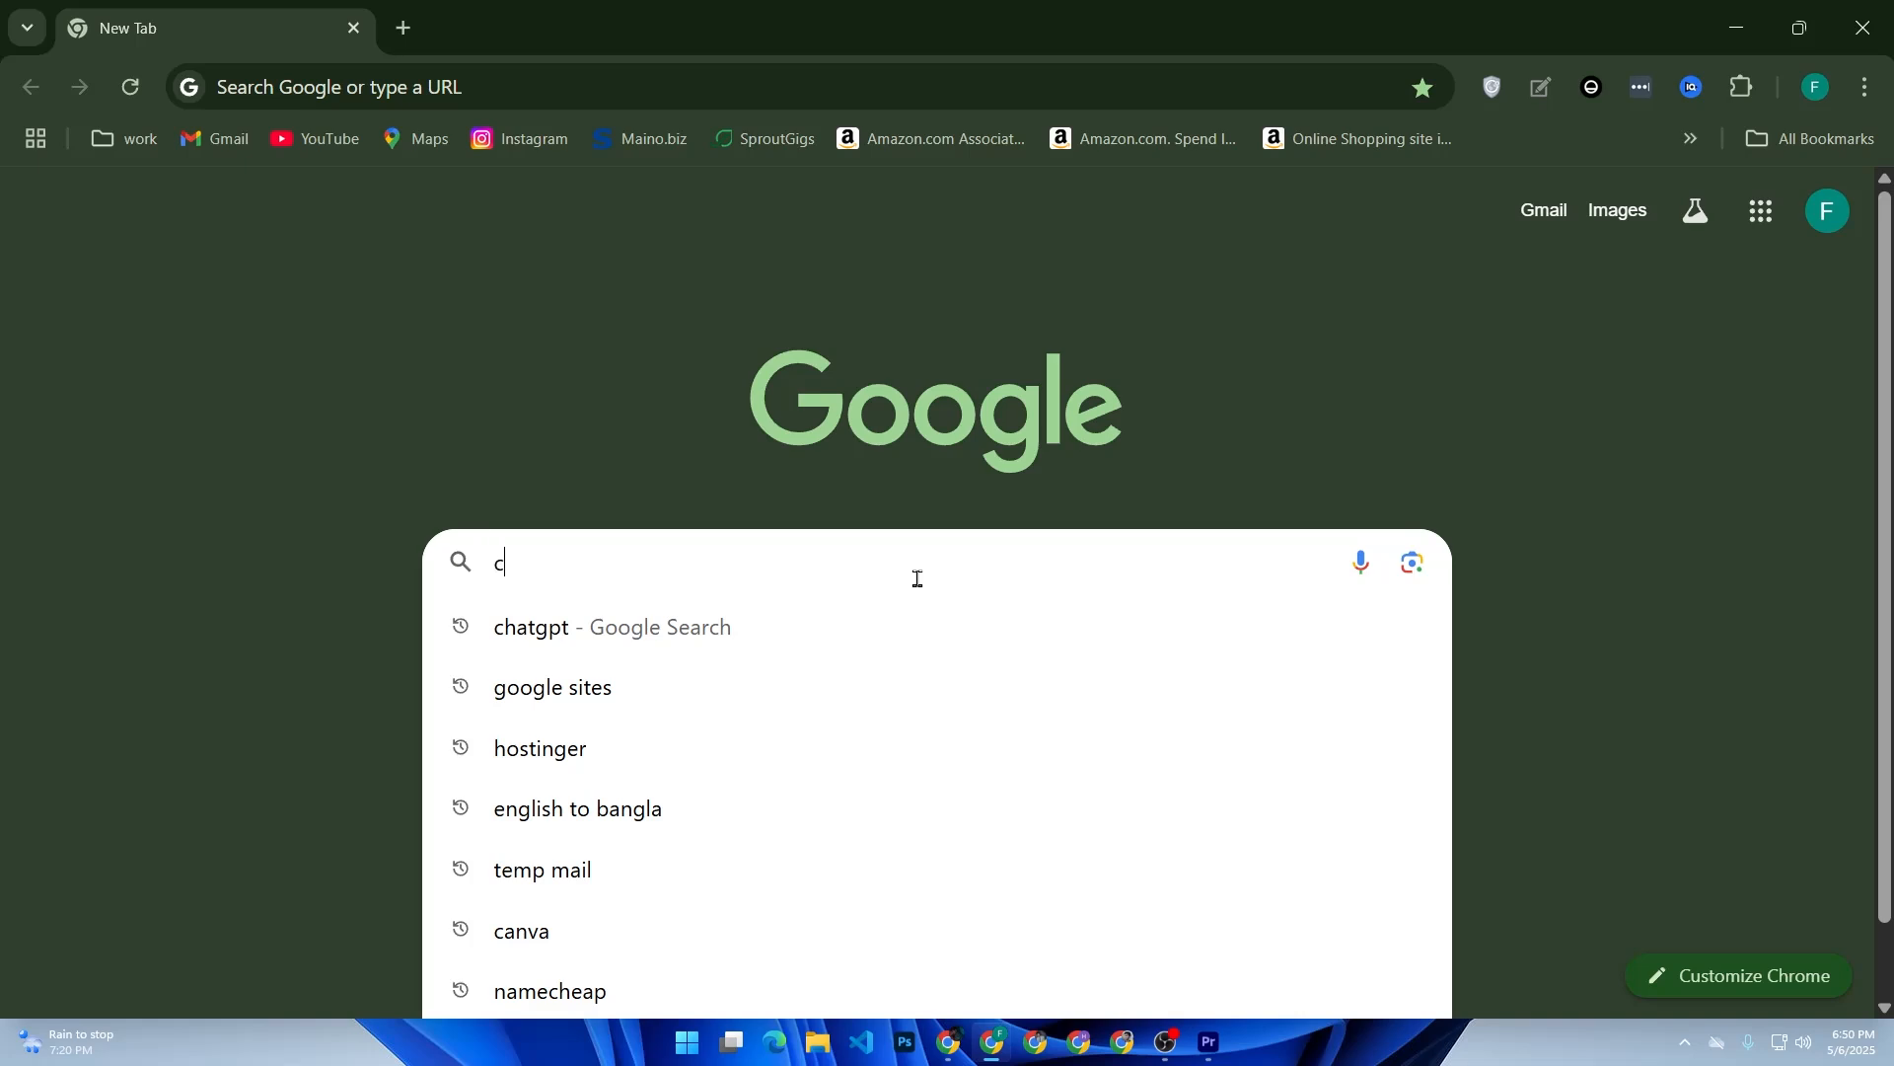
{"action": "type", "text": "canva"}
{"action": "key", "text": "Return"}
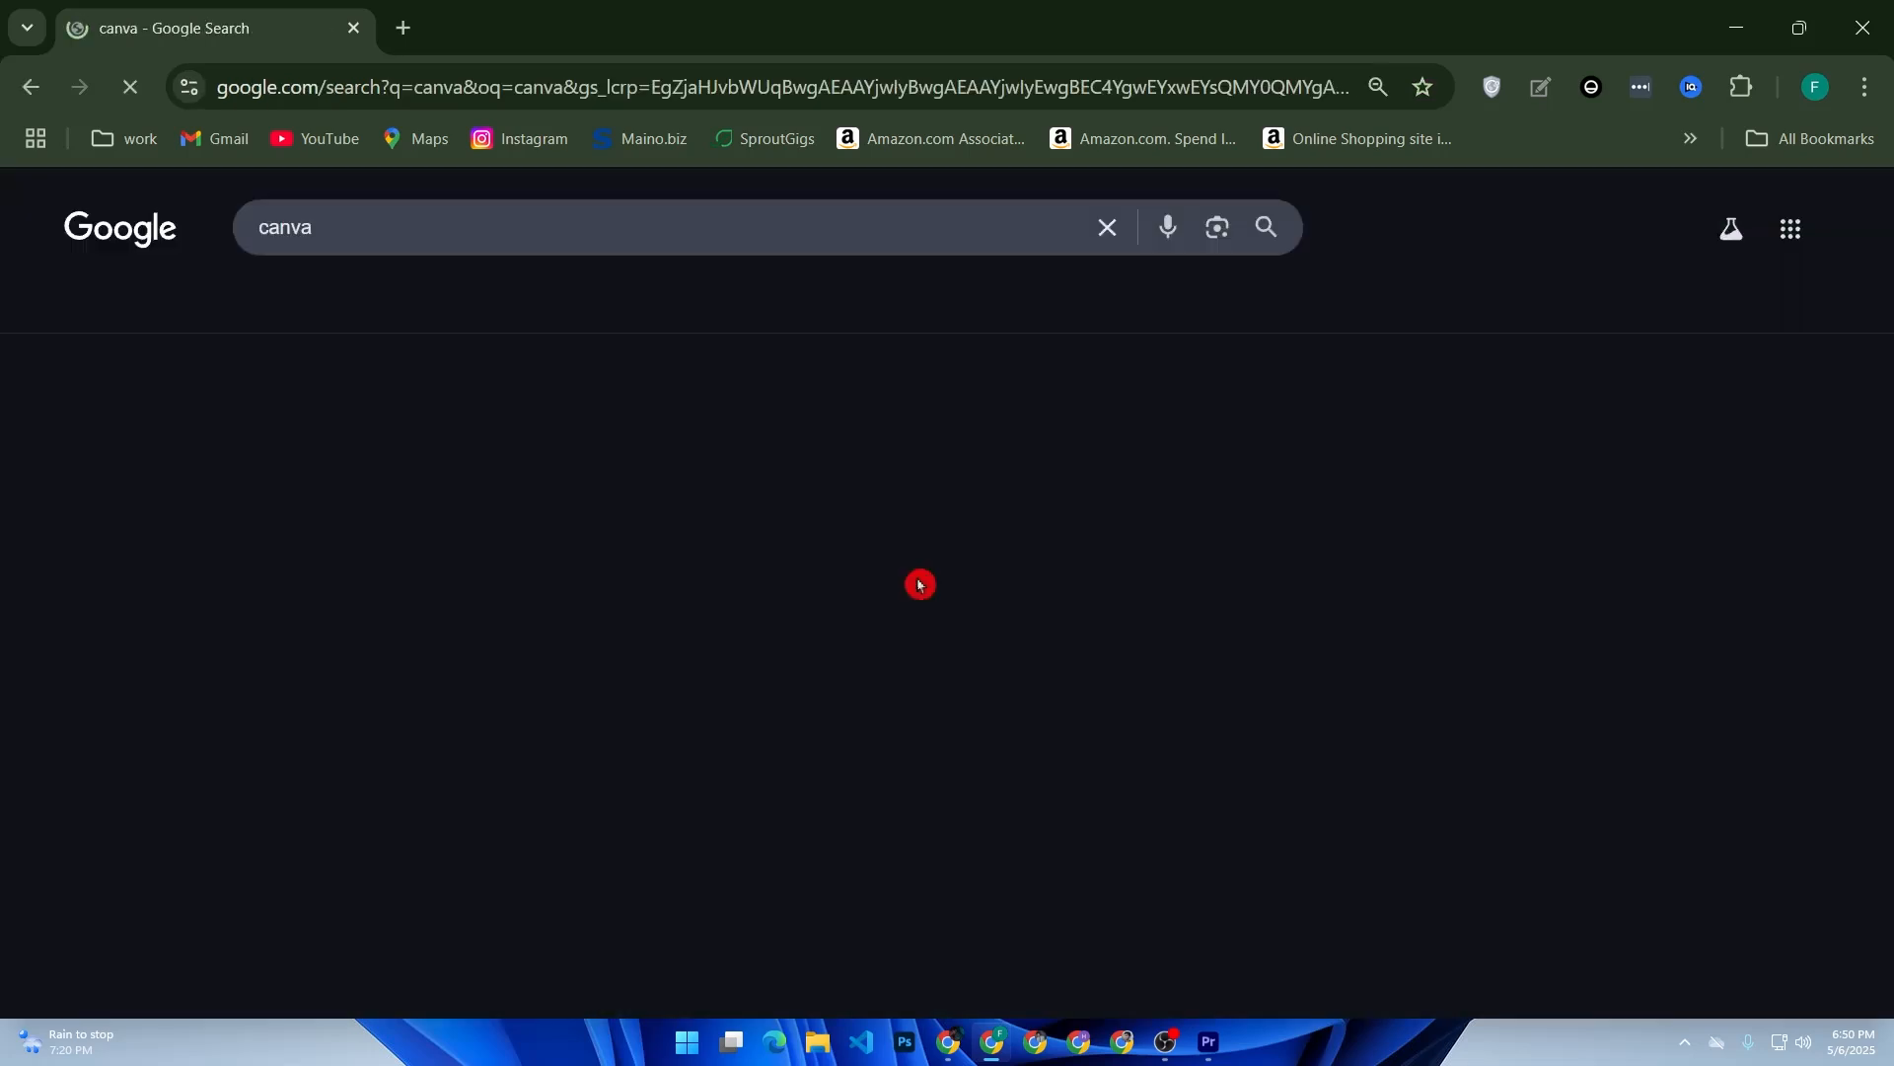
{"action": "left_click", "coordinate": [543, 440]}
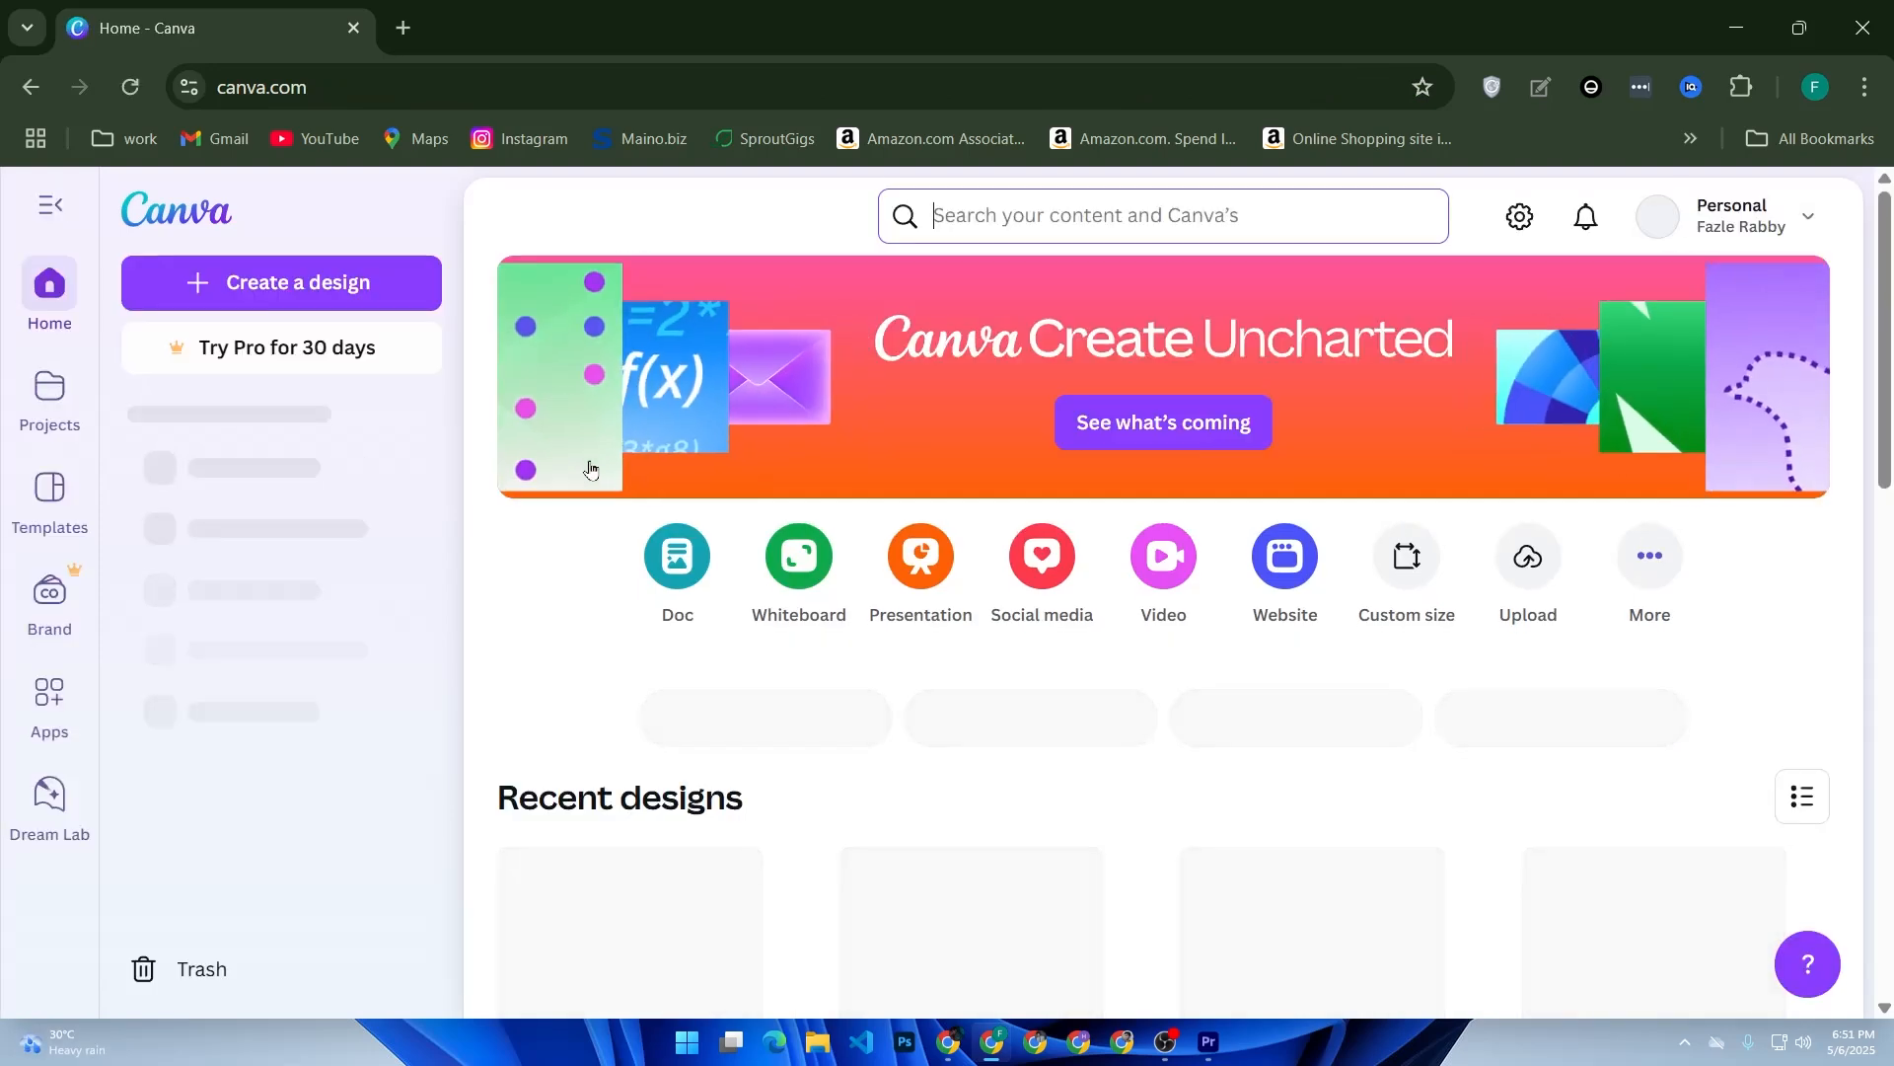
Step: Search Canva for 'portfolio' and scroll through the template results
{"action": "left_click", "coordinate": [634, 493]}
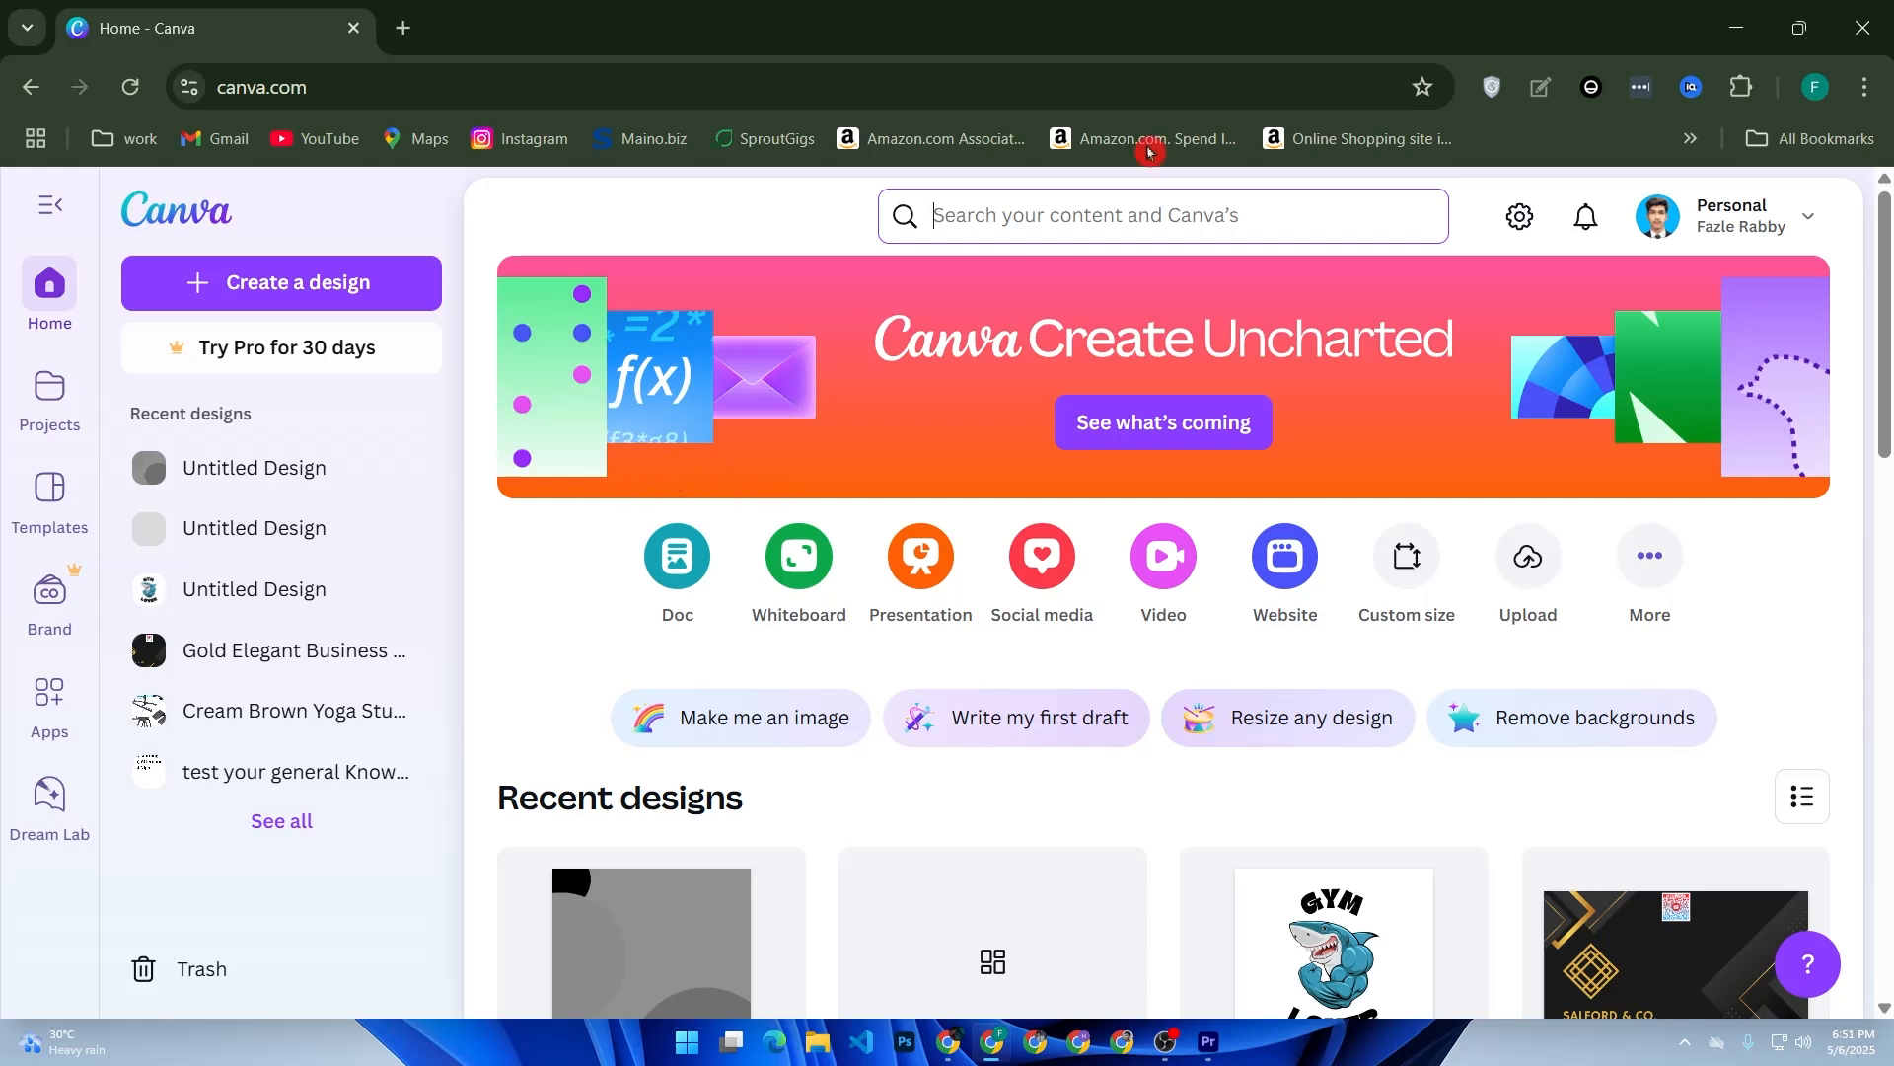
{"action": "left_click", "coordinate": [1012, 208]}
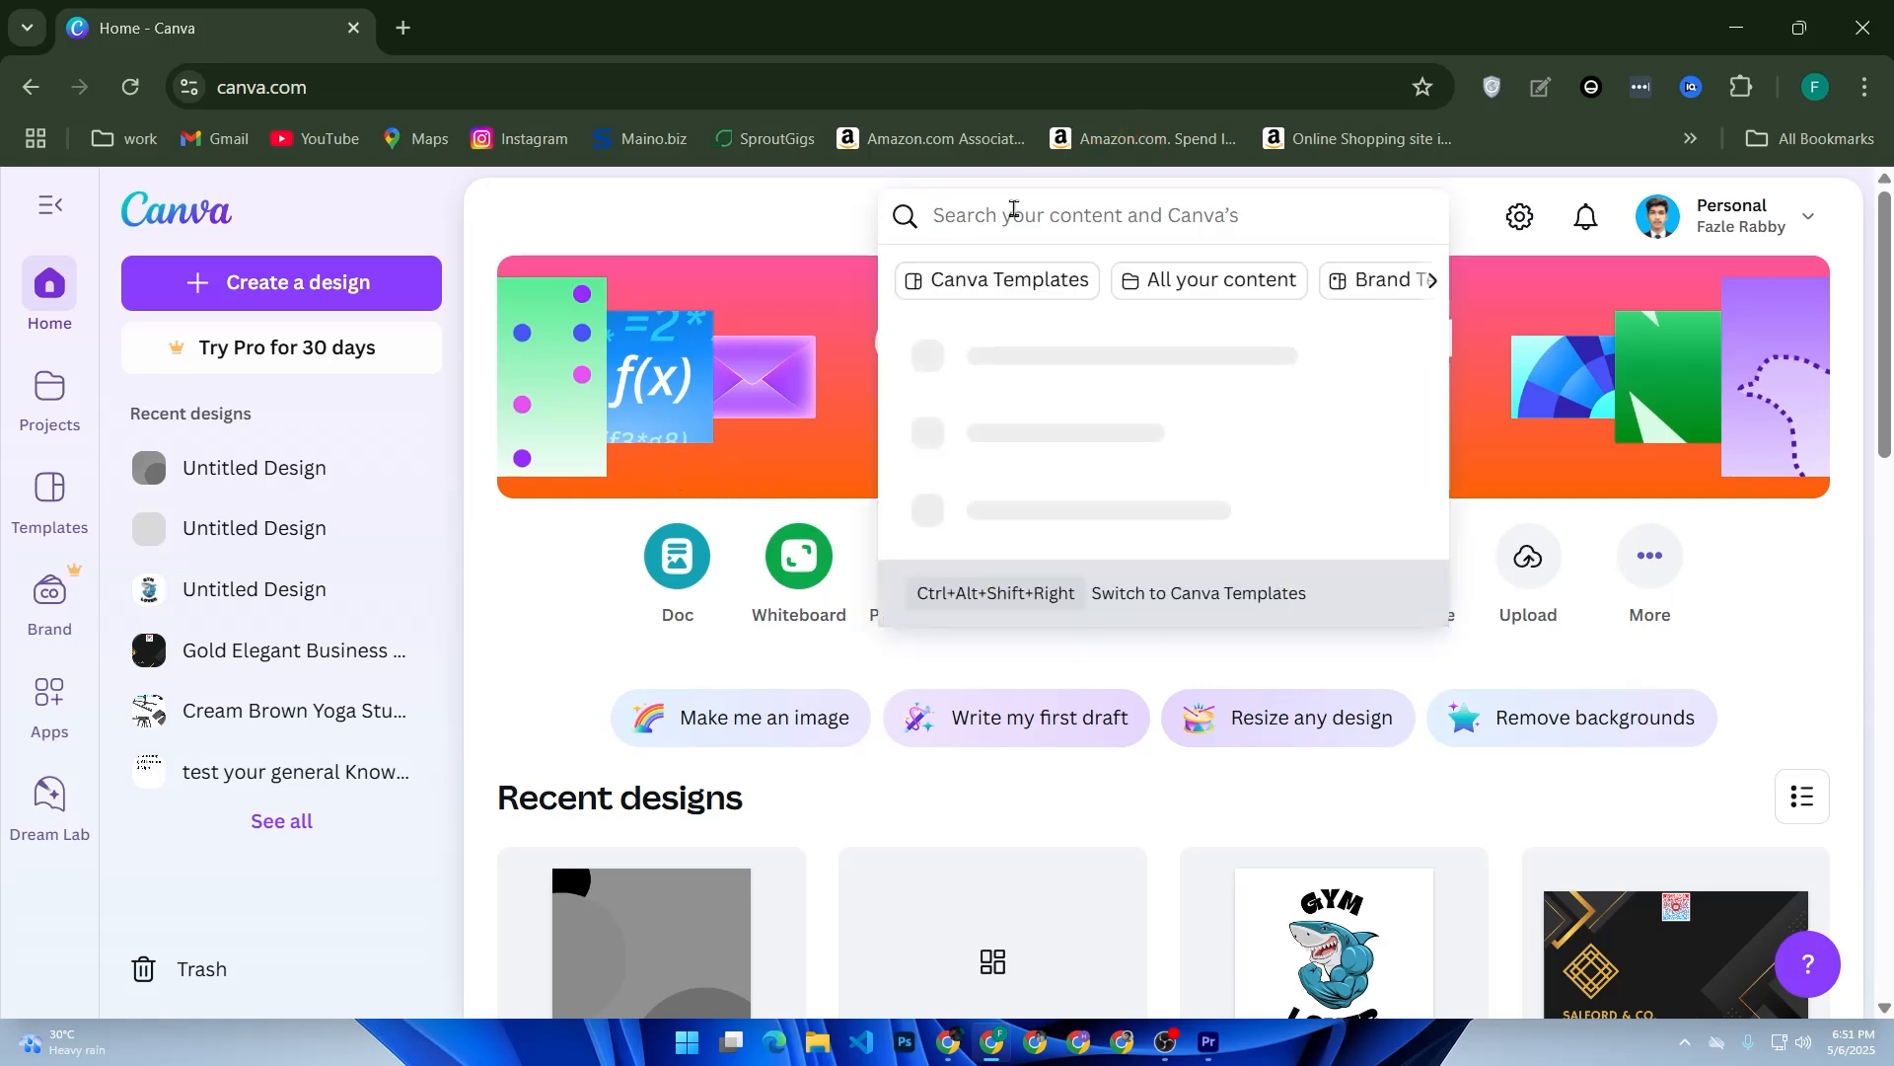
{"action": "type", "text": "port"}
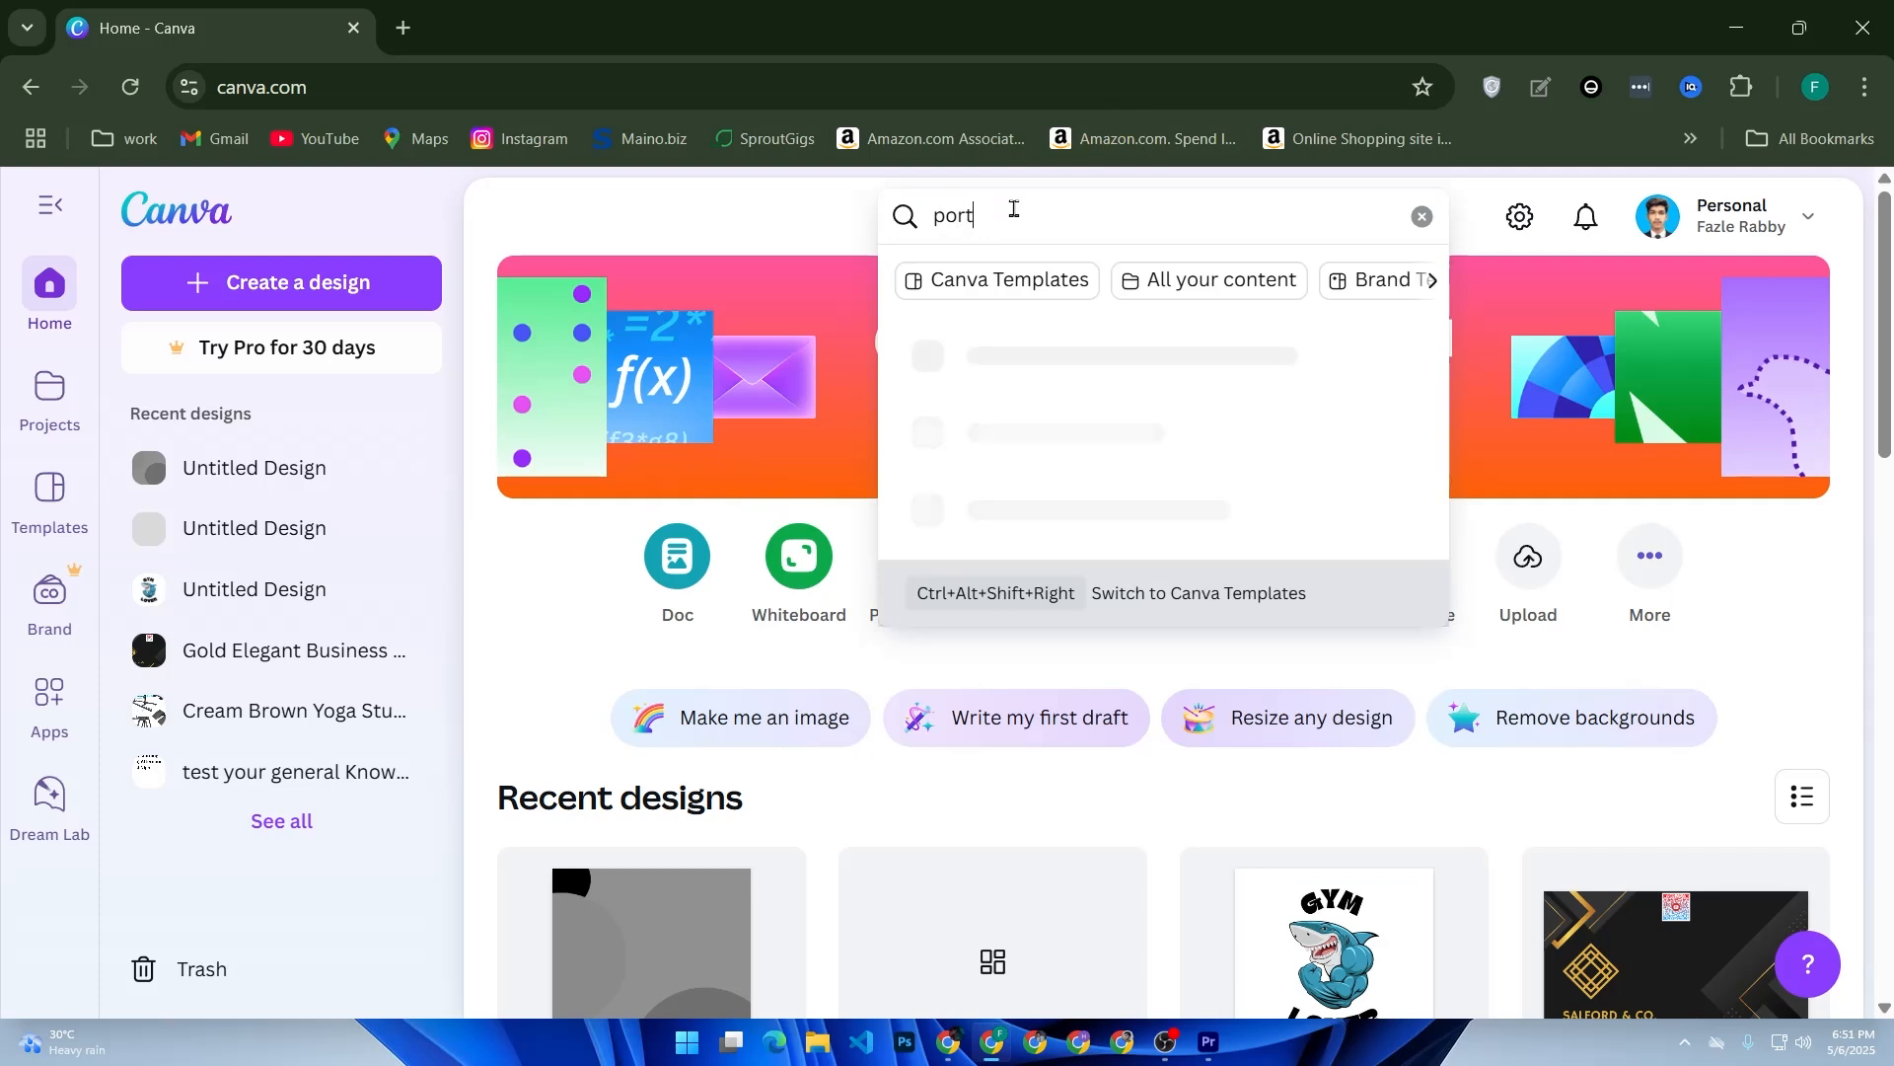
{"action": "type", "text": "folio"}
{"action": "key", "text": "Return"}
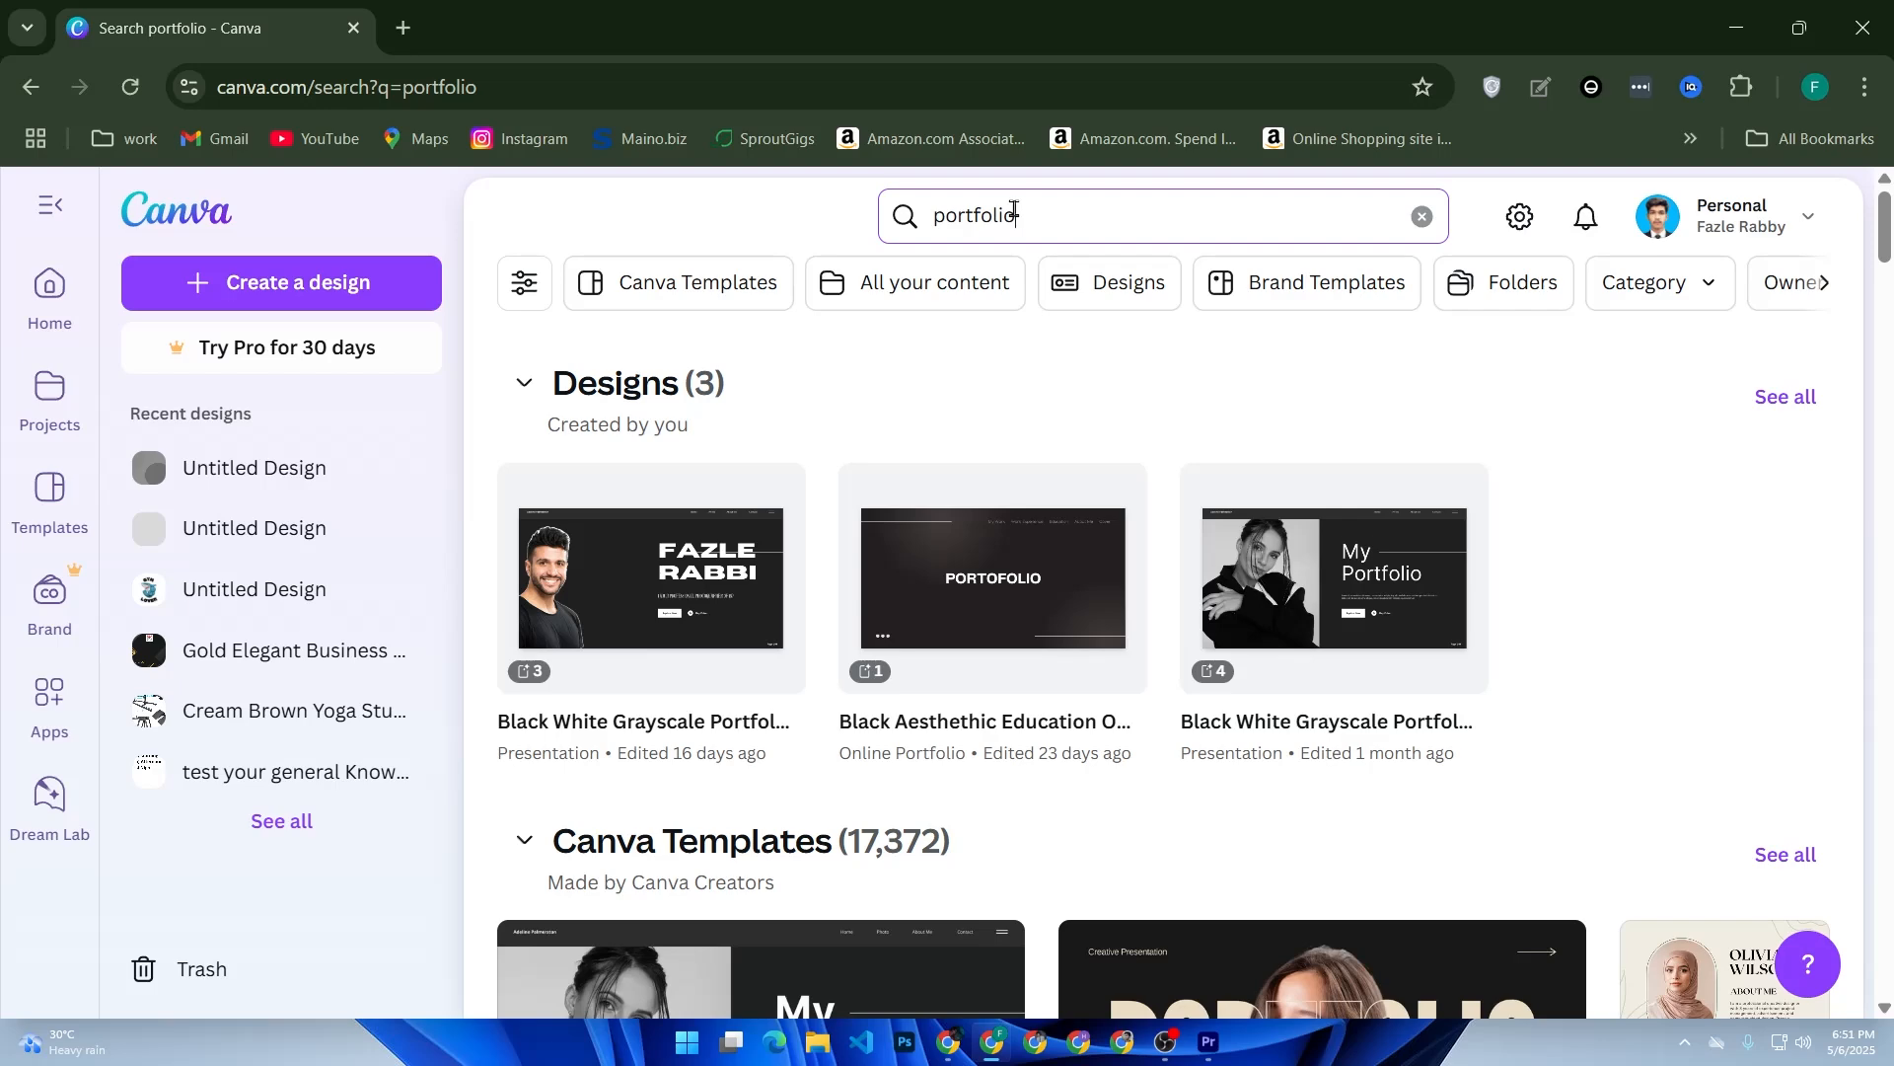
{"action": "scroll", "coordinate": [810, 580], "scroll_direction": "down", "scroll_amount": 2}
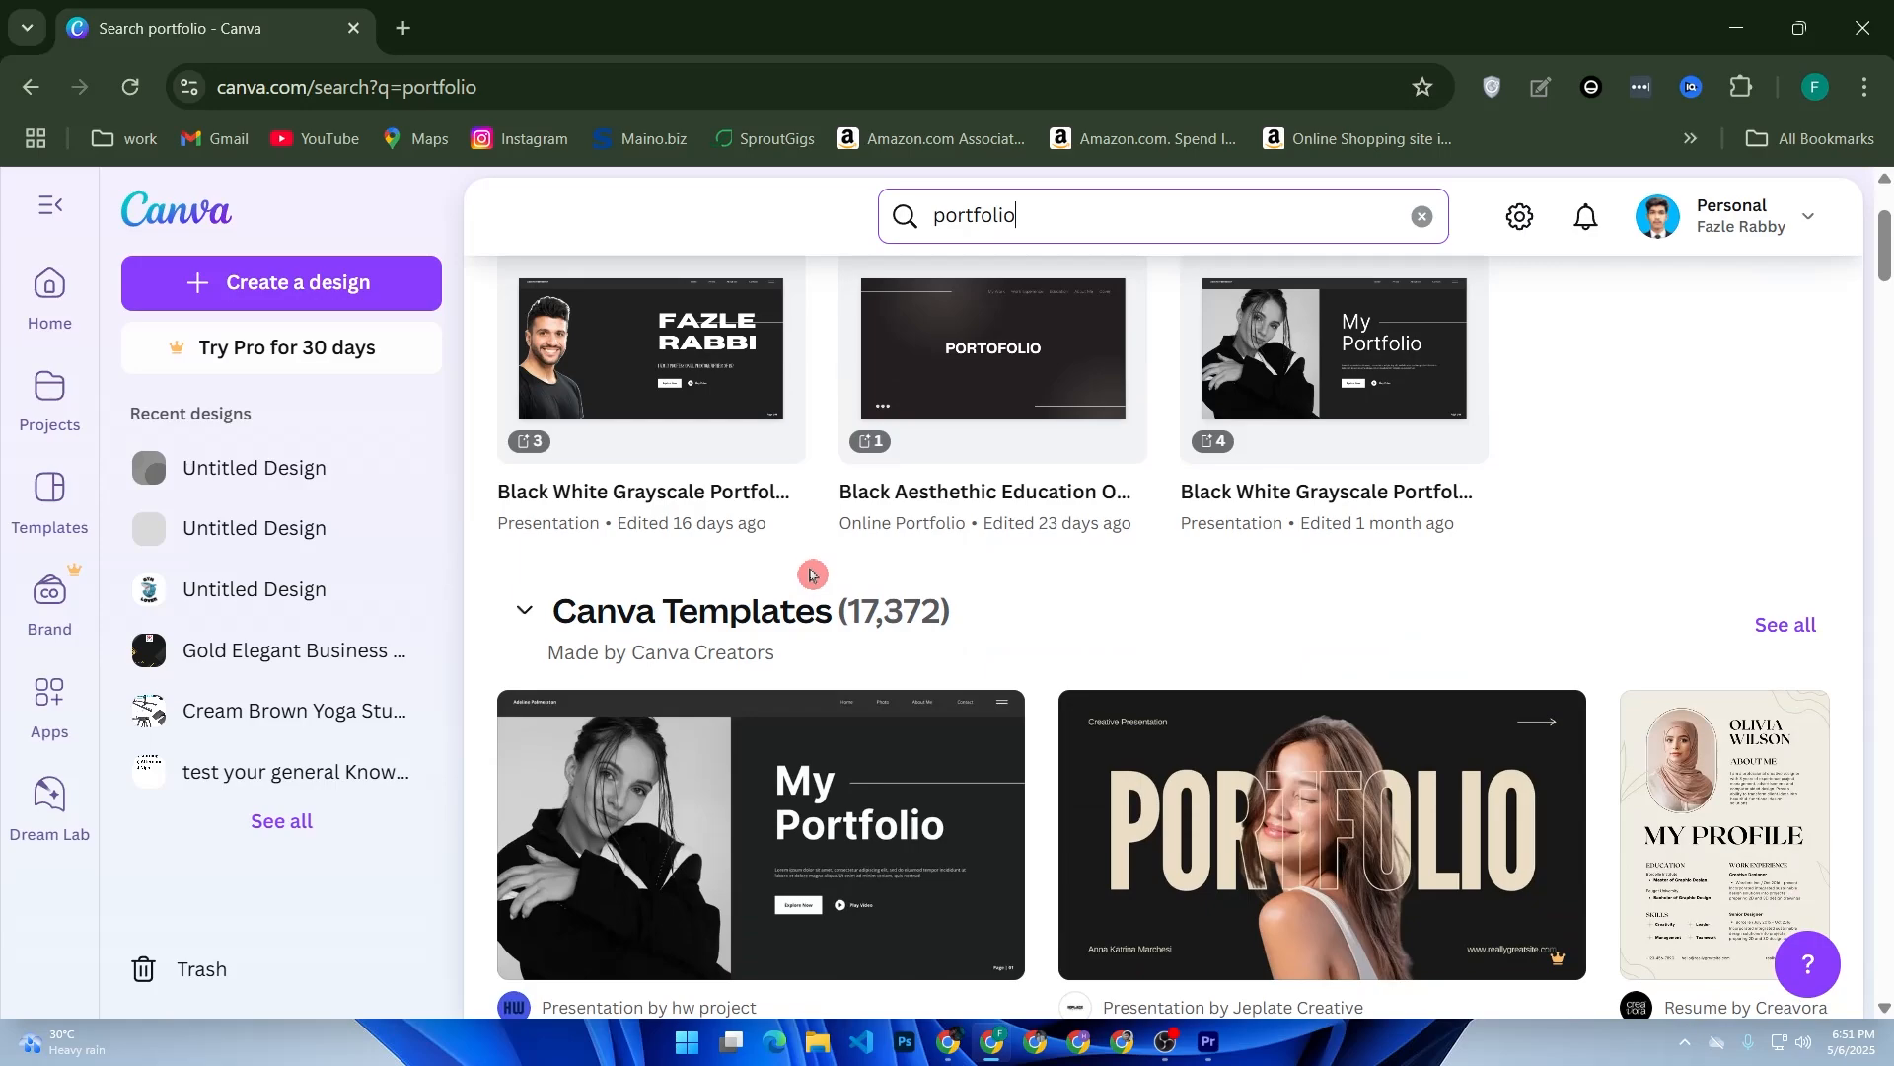
{"action": "scroll", "coordinate": [810, 575], "scroll_direction": "down", "scroll_amount": 2}
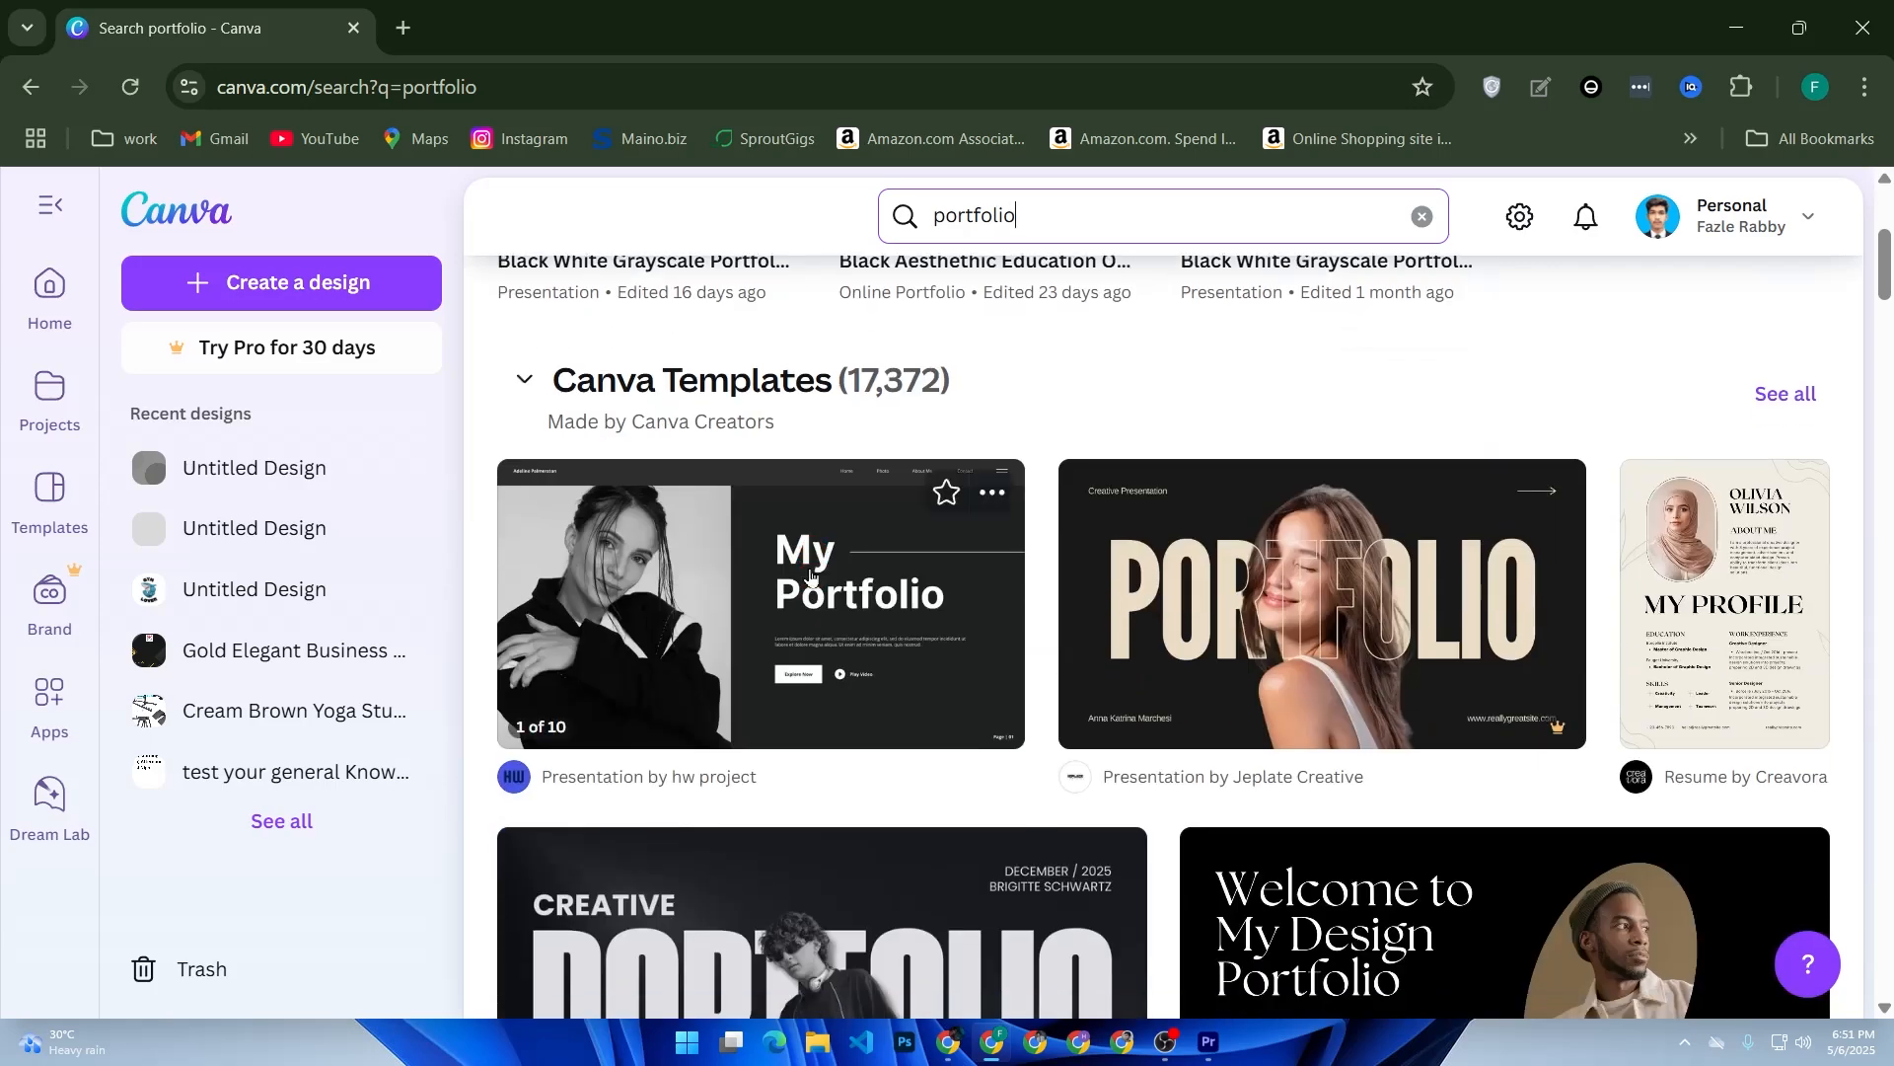
{"action": "scroll", "coordinate": [810, 581], "scroll_direction": "down", "scroll_amount": 4}
{"action": "scroll", "coordinate": [810, 584], "scroll_direction": "up", "scroll_amount": 2}
{"action": "scroll", "coordinate": [812, 580], "scroll_direction": "down", "scroll_amount": 2}
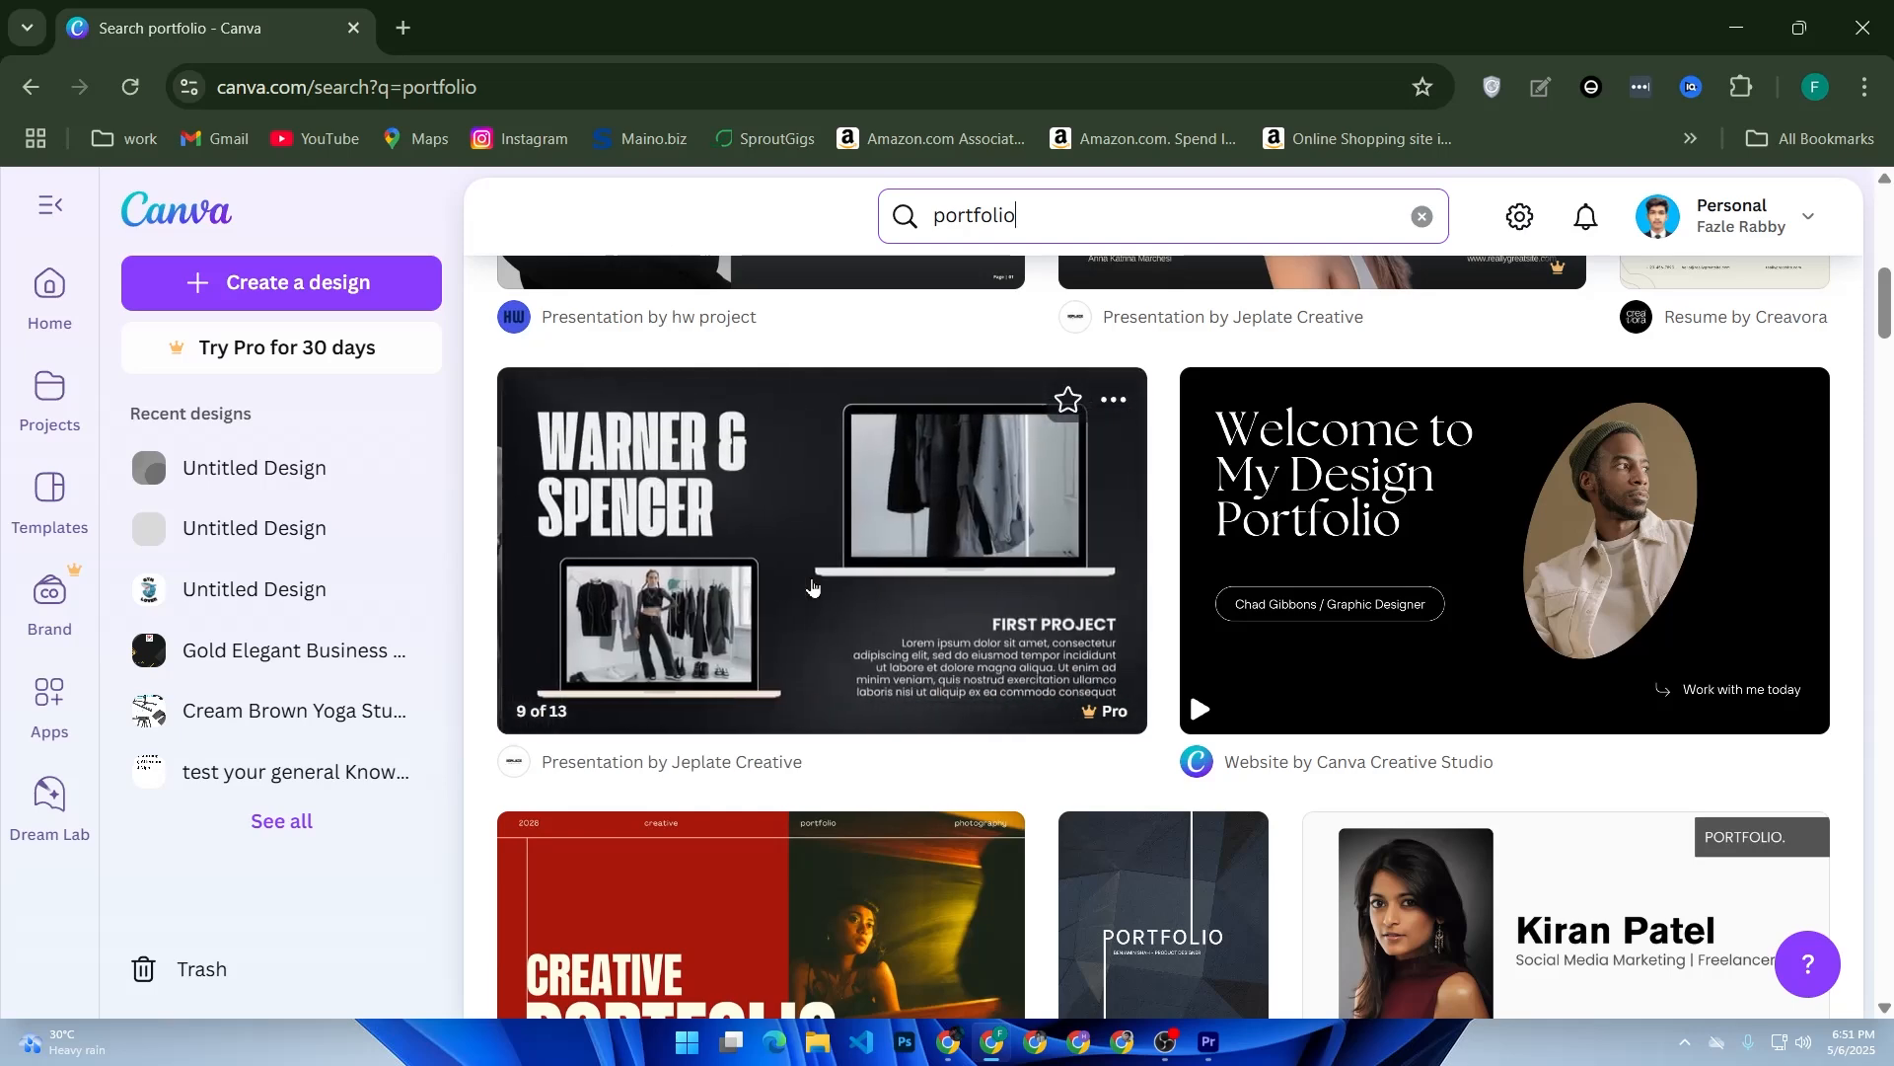
{"action": "scroll", "coordinate": [811, 586], "scroll_direction": "down", "scroll_amount": 2}
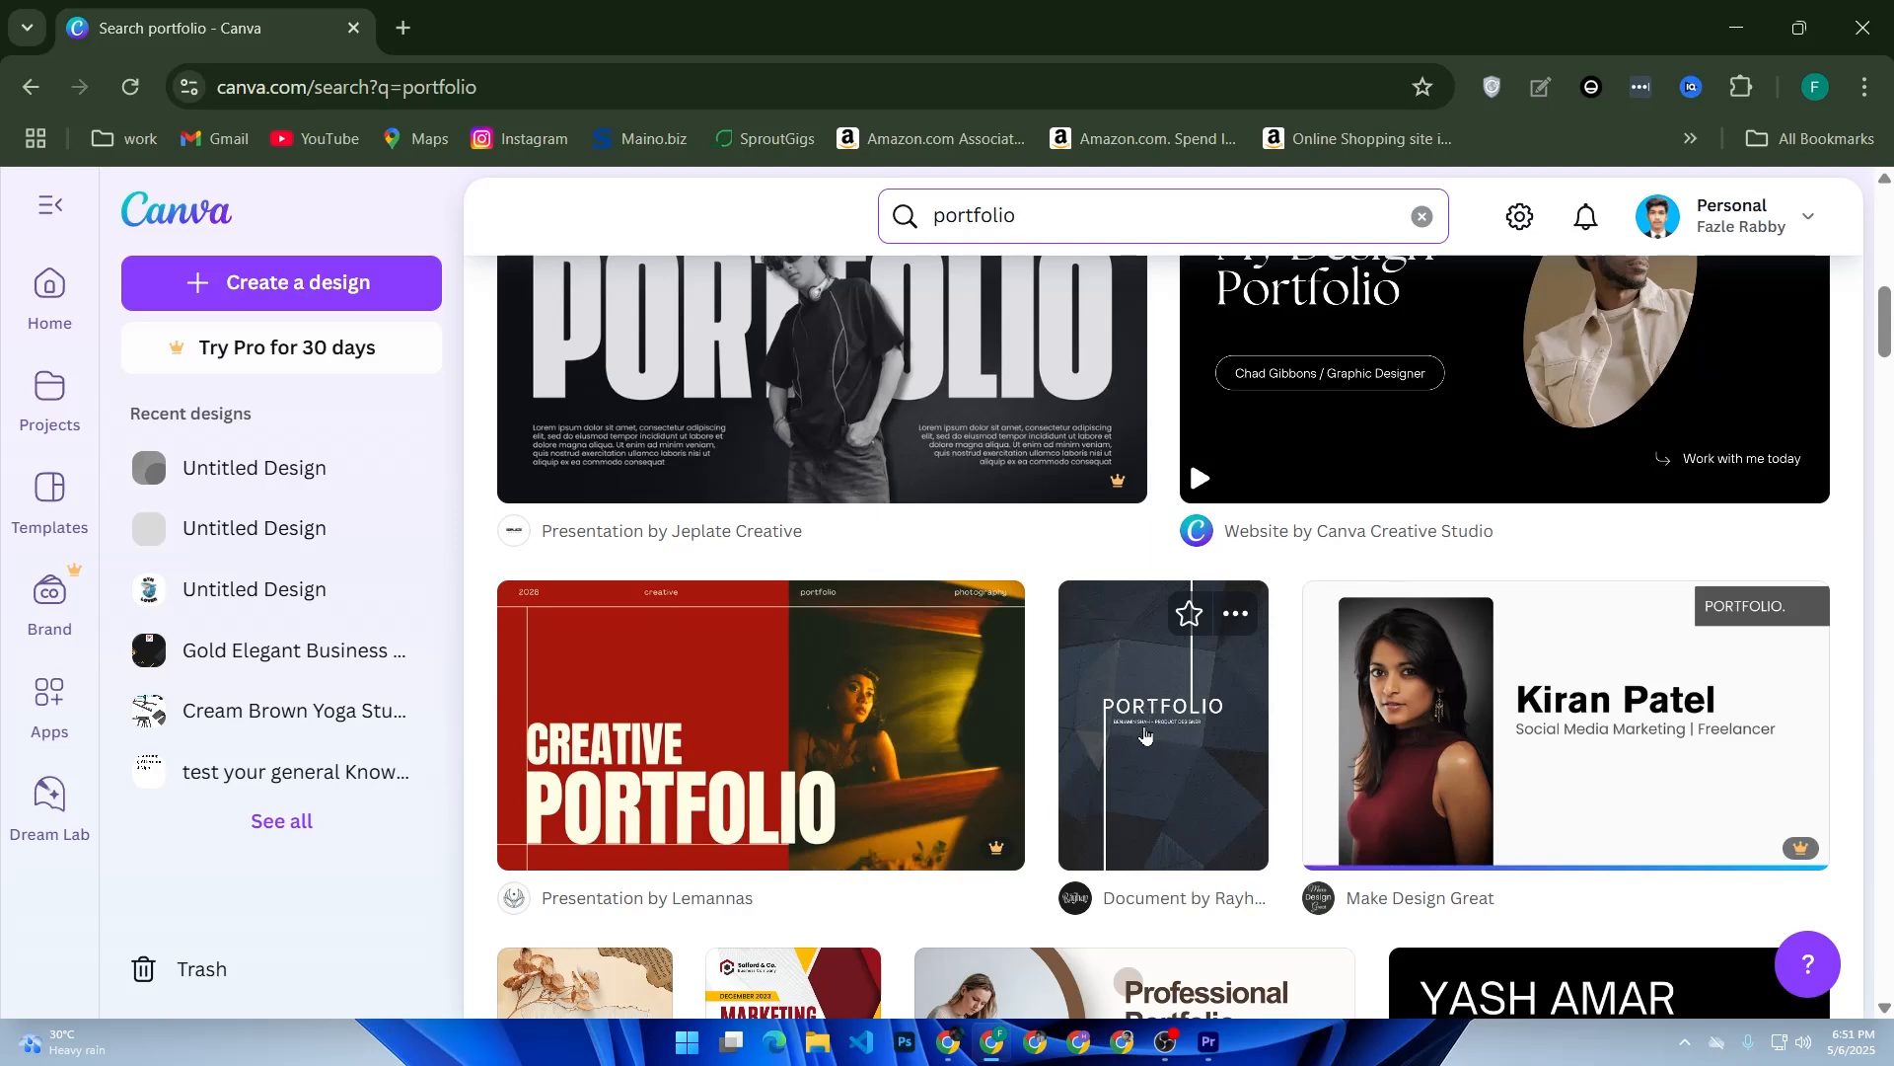
Step: Start a design from the Black and White Simple Portfolio A4 template, then return to Canva's home page
{"action": "left_click", "coordinate": [1146, 730]}
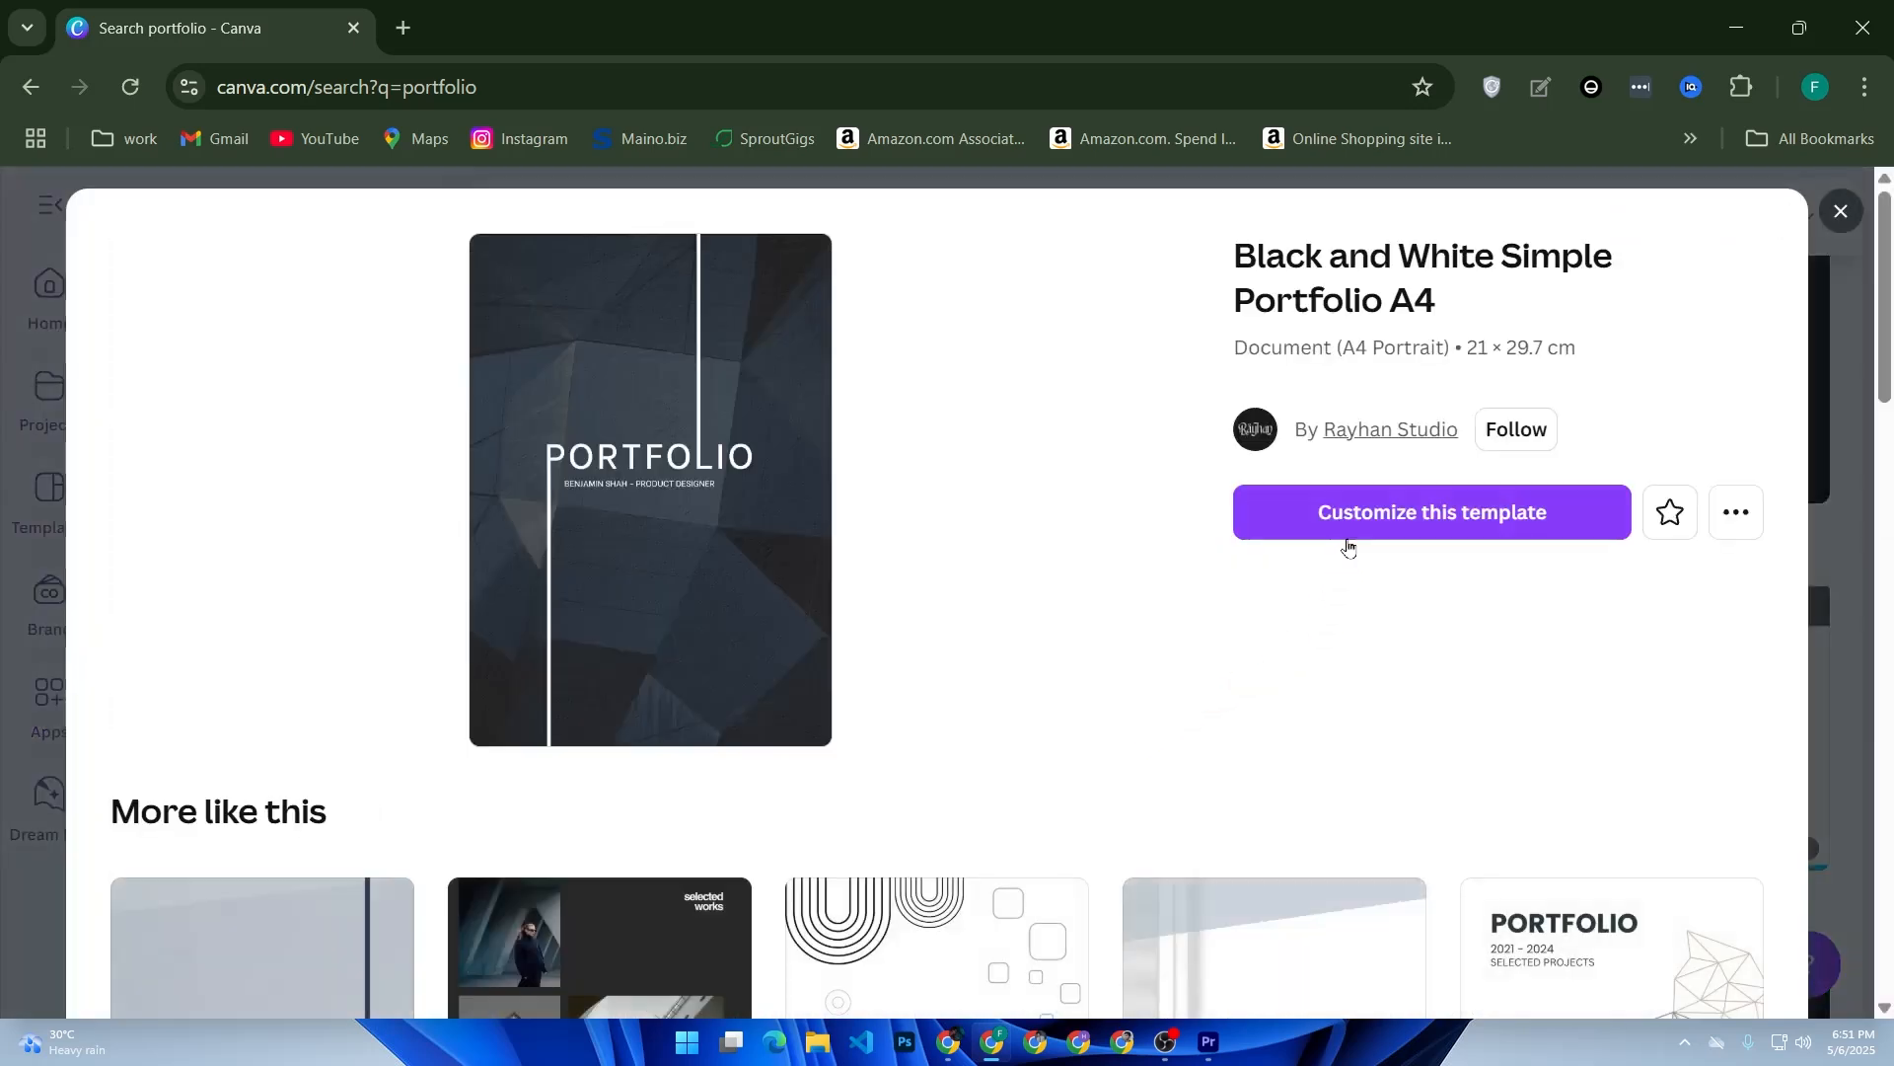
{"action": "left_click", "coordinate": [1351, 538]}
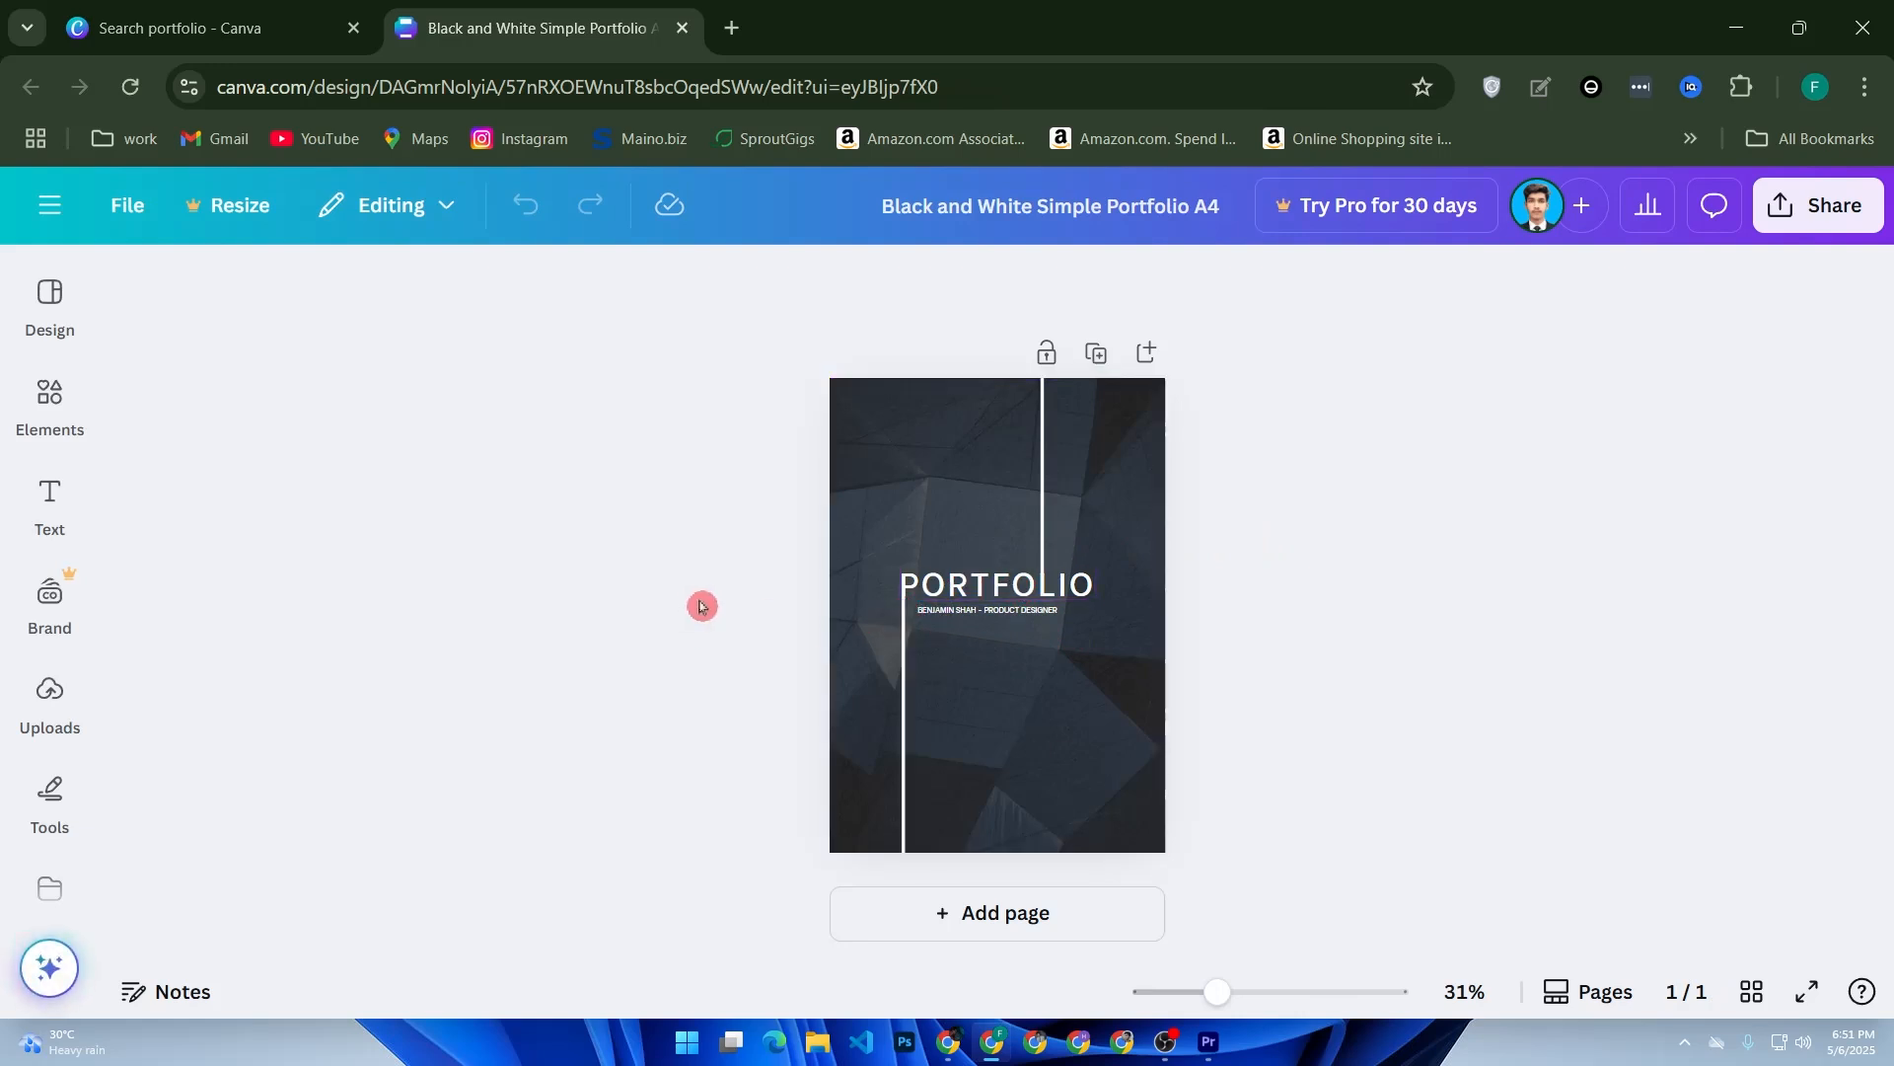
{"action": "left_click", "coordinate": [260, 25]}
{"action": "key", "text": "alt+Left"}
Step: Rerun the portfolio search and start a design from the black-and-white My Portfolio presentation template
{"action": "scroll", "coordinate": [1155, 752], "scroll_direction": "down", "scroll_amount": 2}
{"action": "scroll", "coordinate": [1155, 752], "scroll_direction": "down", "scroll_amount": 3}
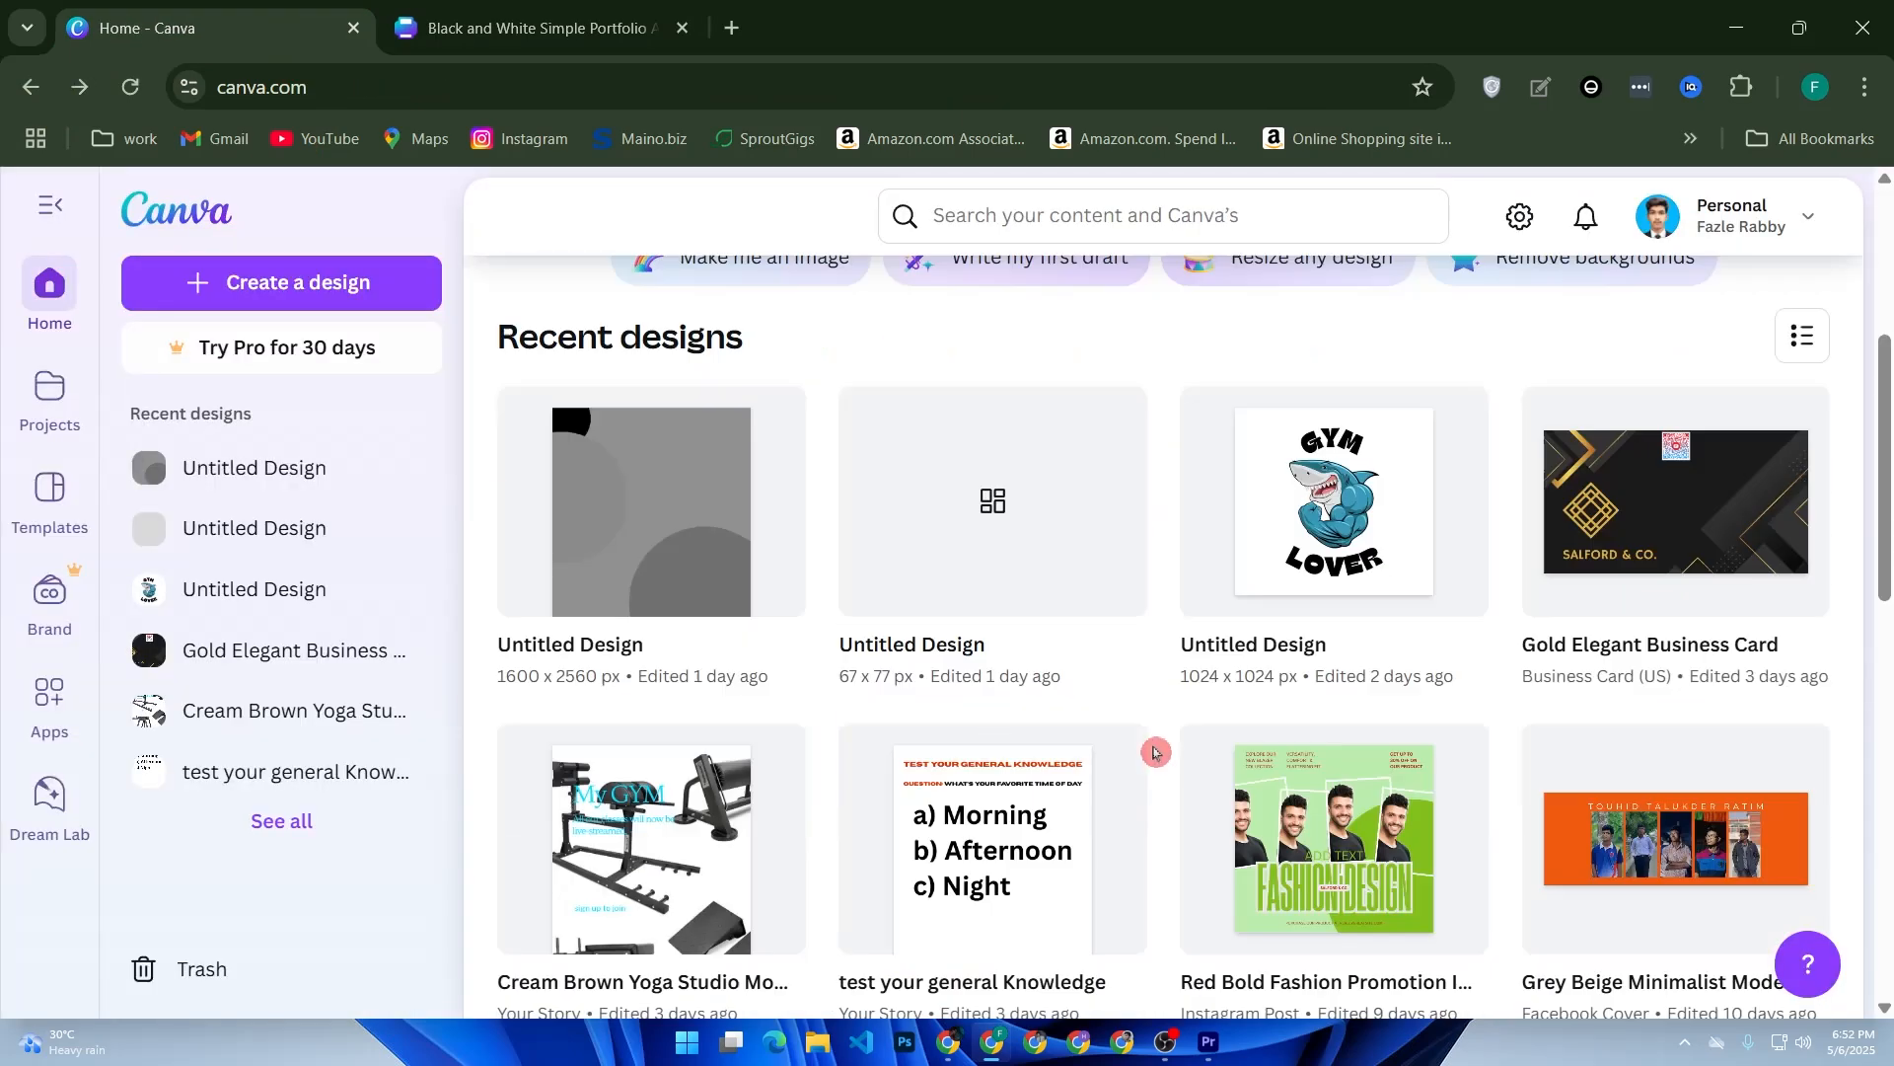
{"action": "scroll", "coordinate": [1149, 728], "scroll_direction": "up", "scroll_amount": 2}
{"action": "left_click", "coordinate": [986, 212]}
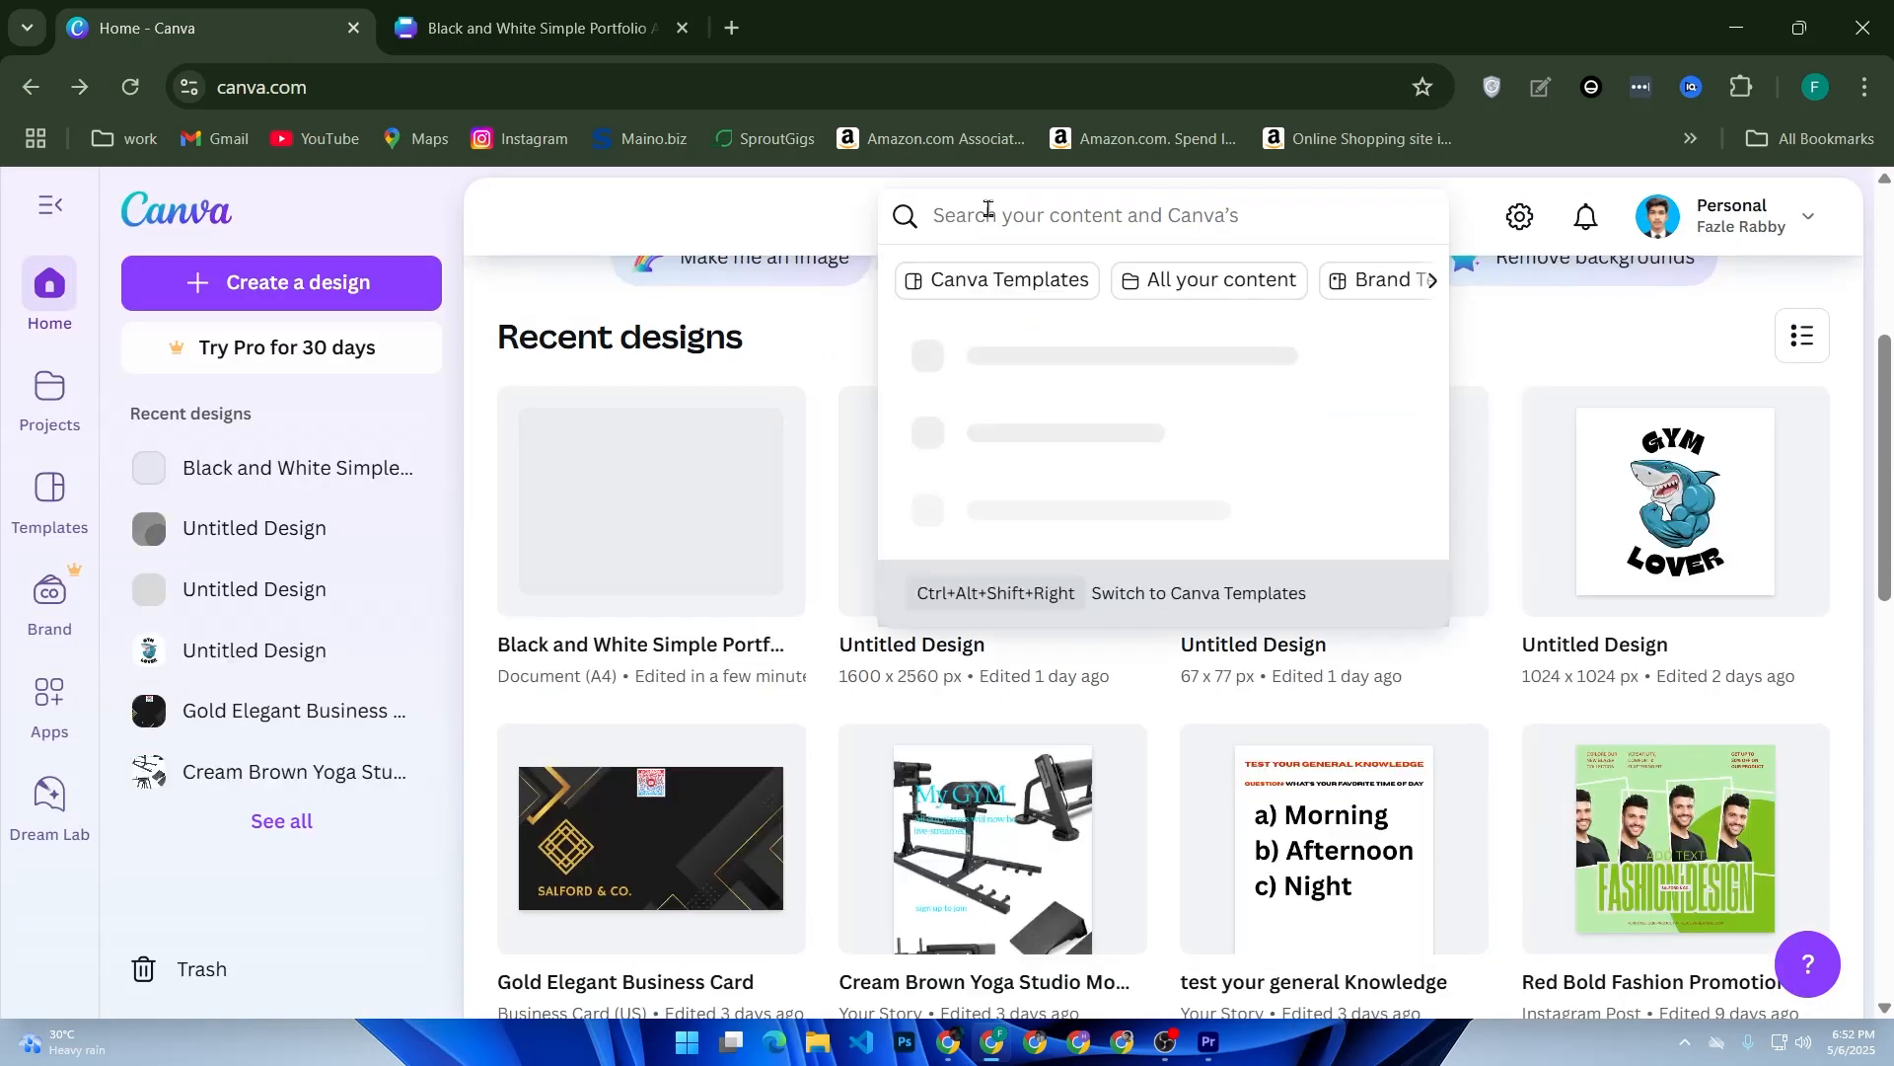
{"action": "left_click", "coordinate": [973, 356]}
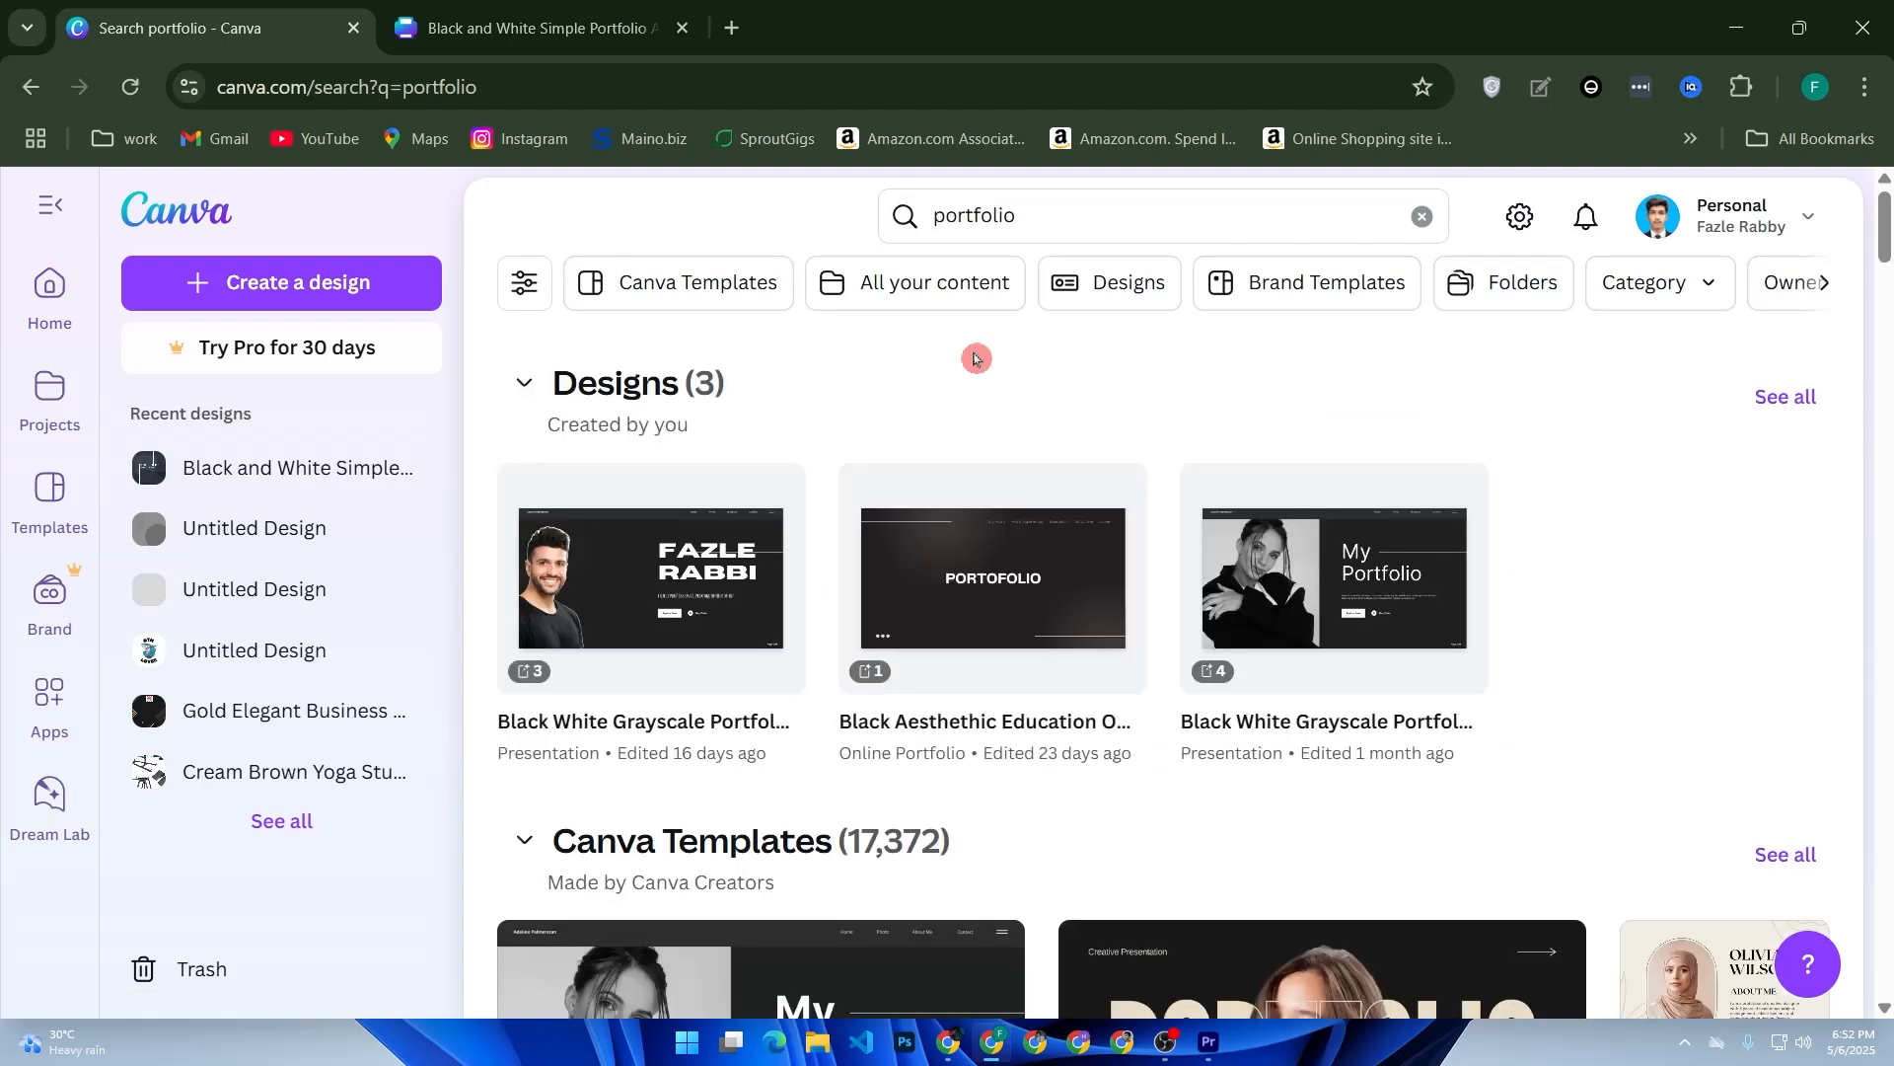
{"action": "scroll", "coordinate": [1056, 611], "scroll_direction": "down", "scroll_amount": 5}
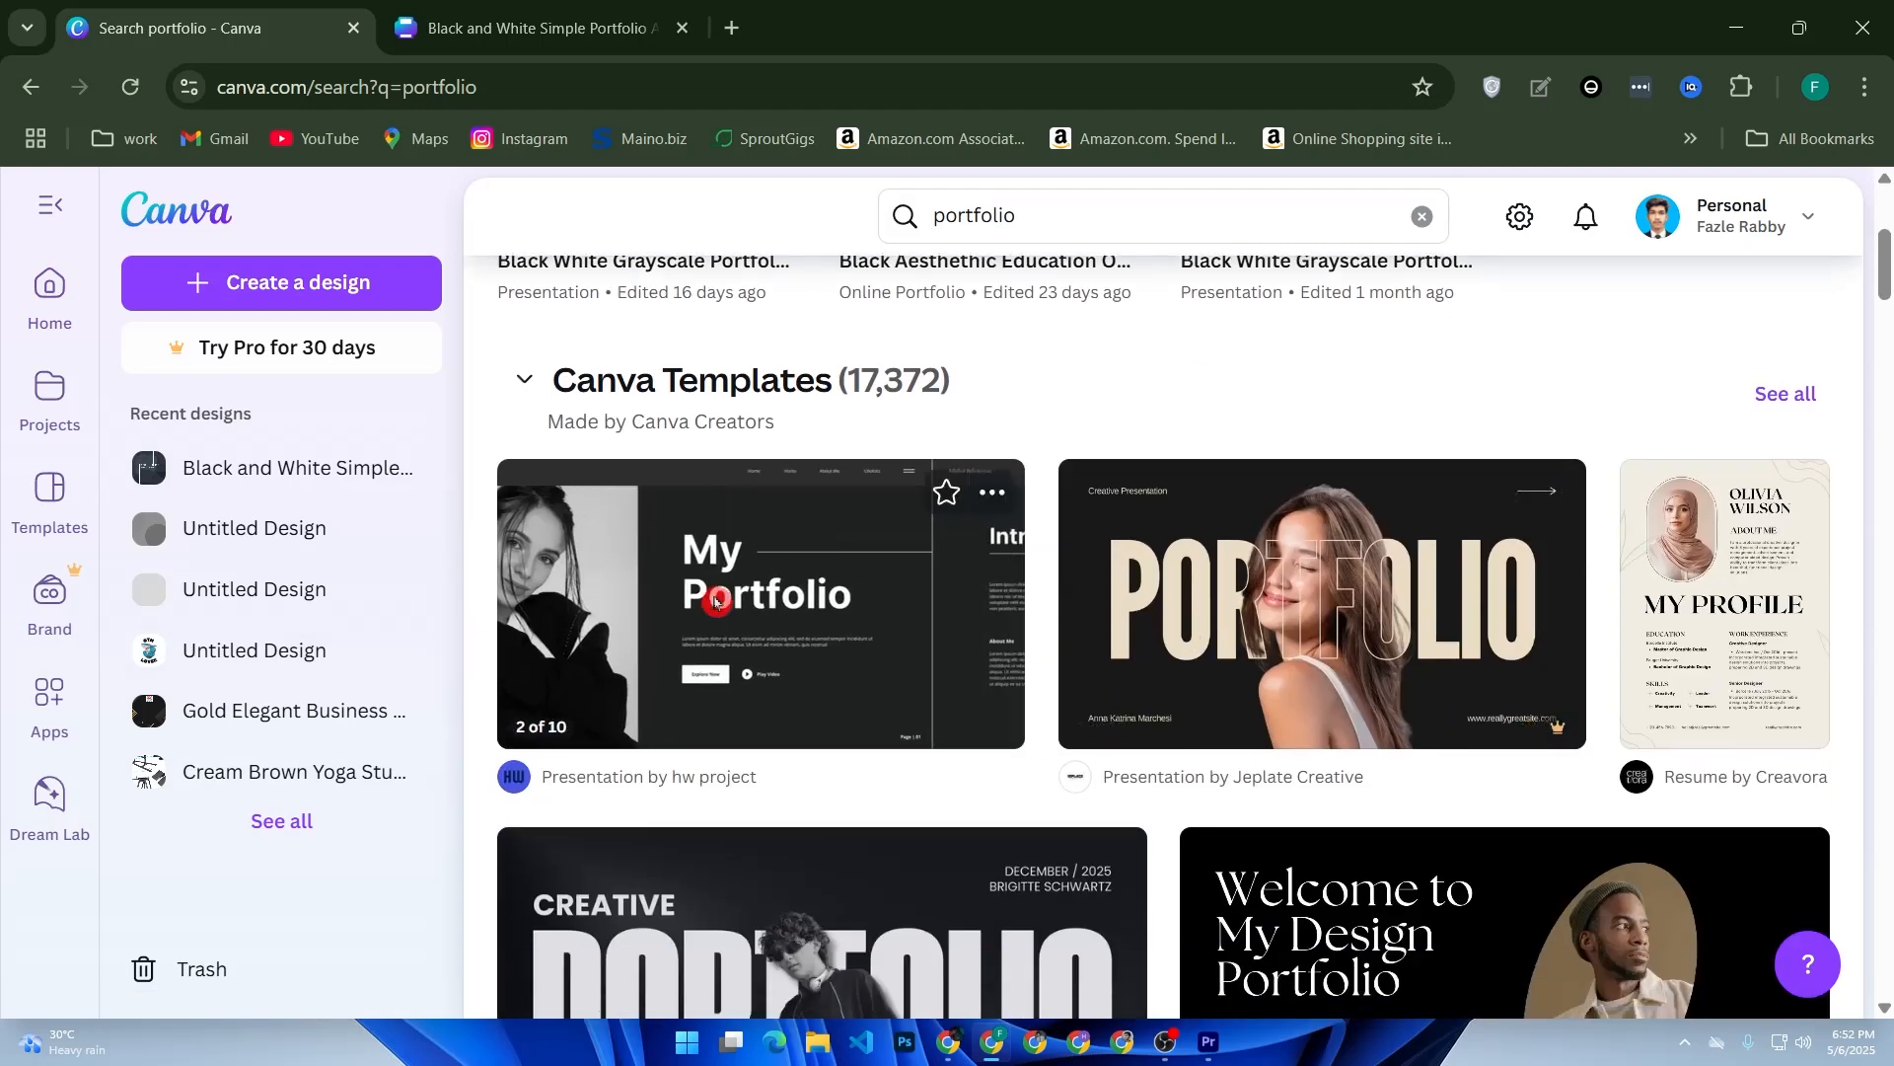
{"action": "left_click", "coordinate": [714, 602]}
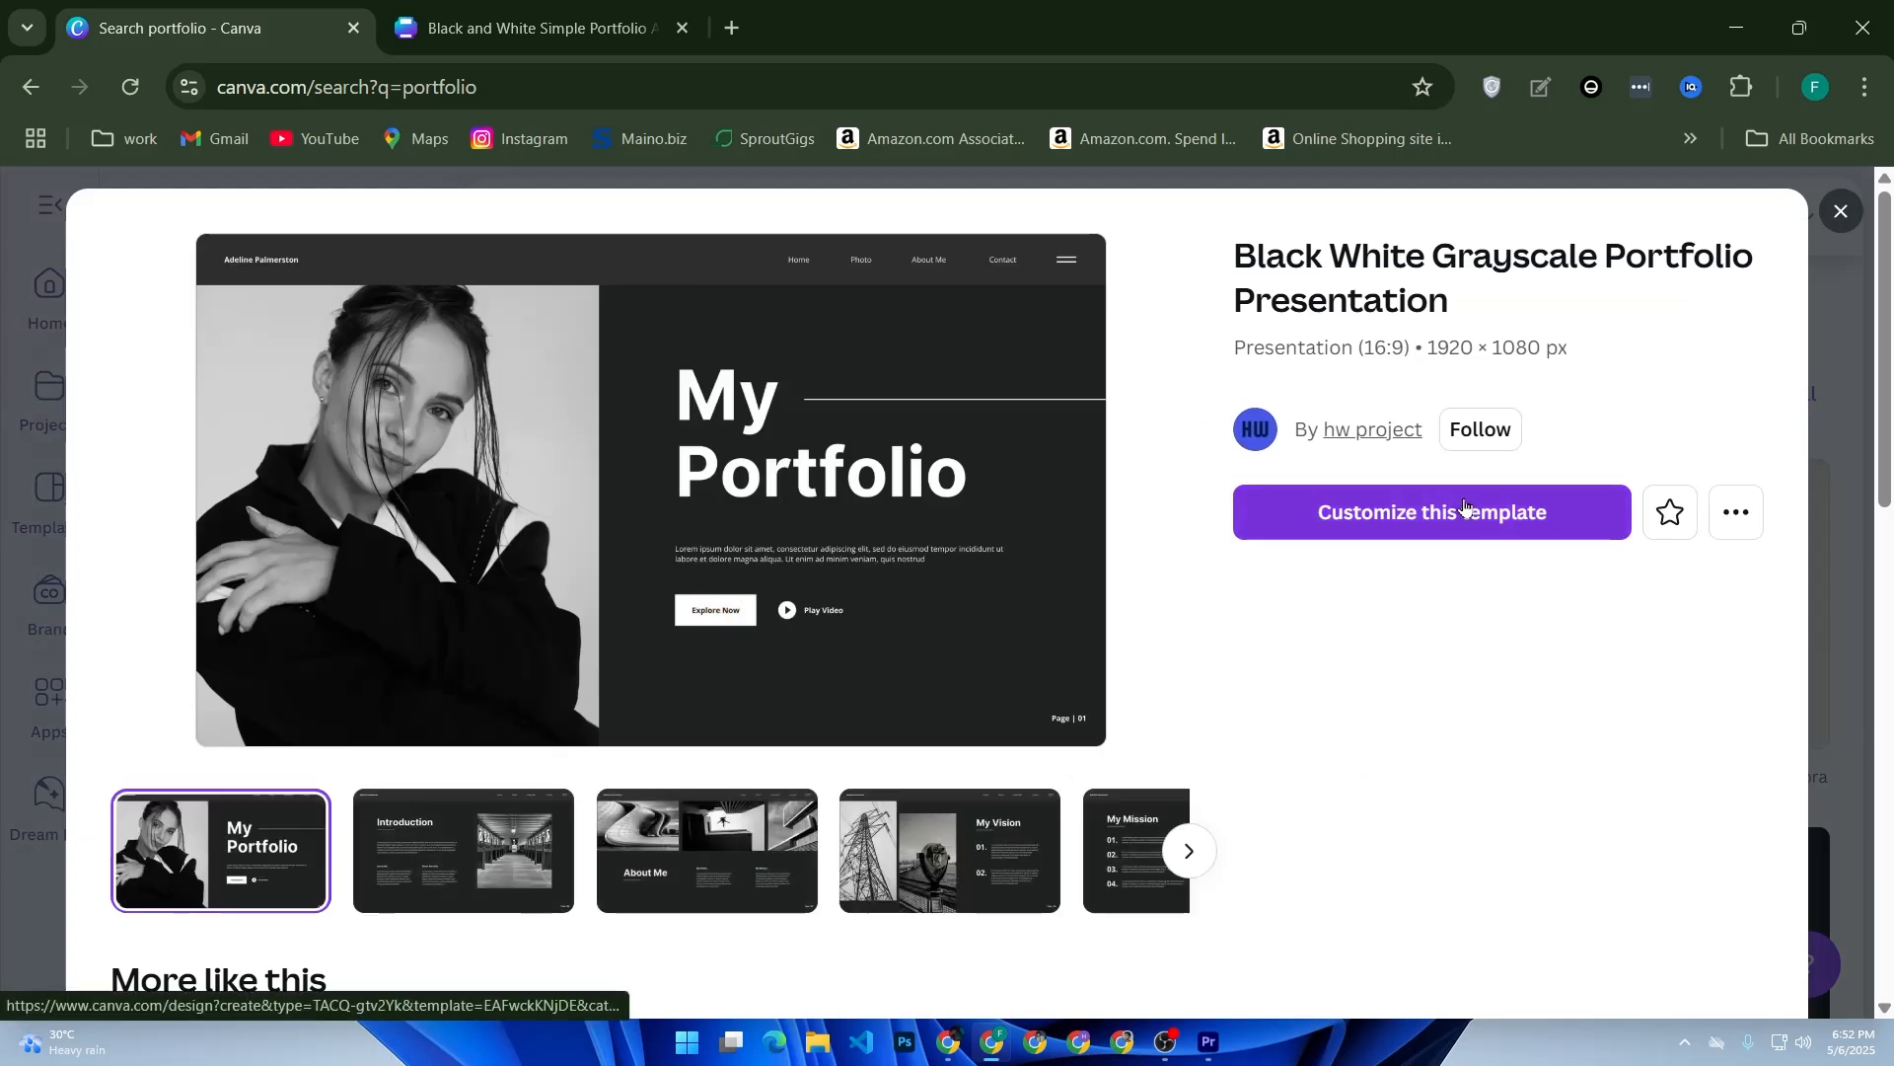
{"action": "left_click", "coordinate": [1464, 507]}
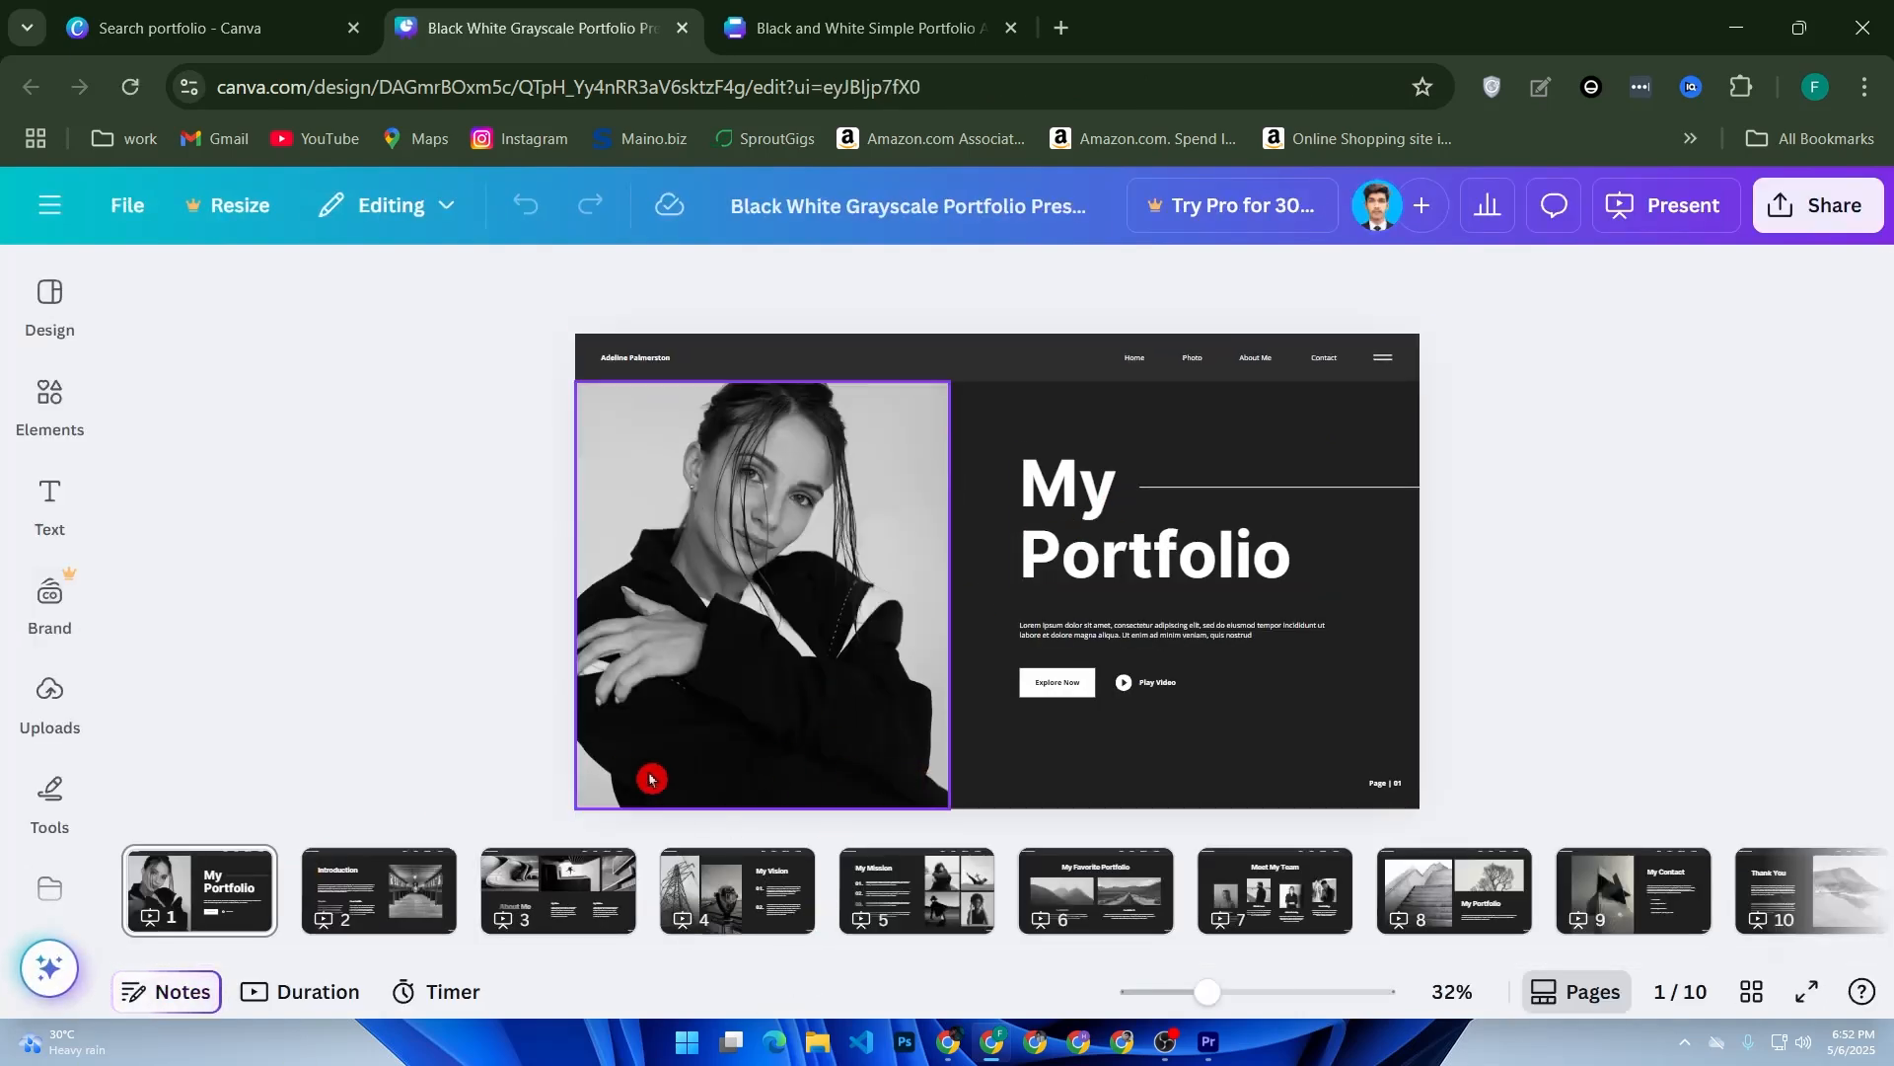
Step: Replace slide 1's 'My Portfolio' heading with 'Fazle Rabby'
{"action": "double_click", "coordinate": [1073, 575]}
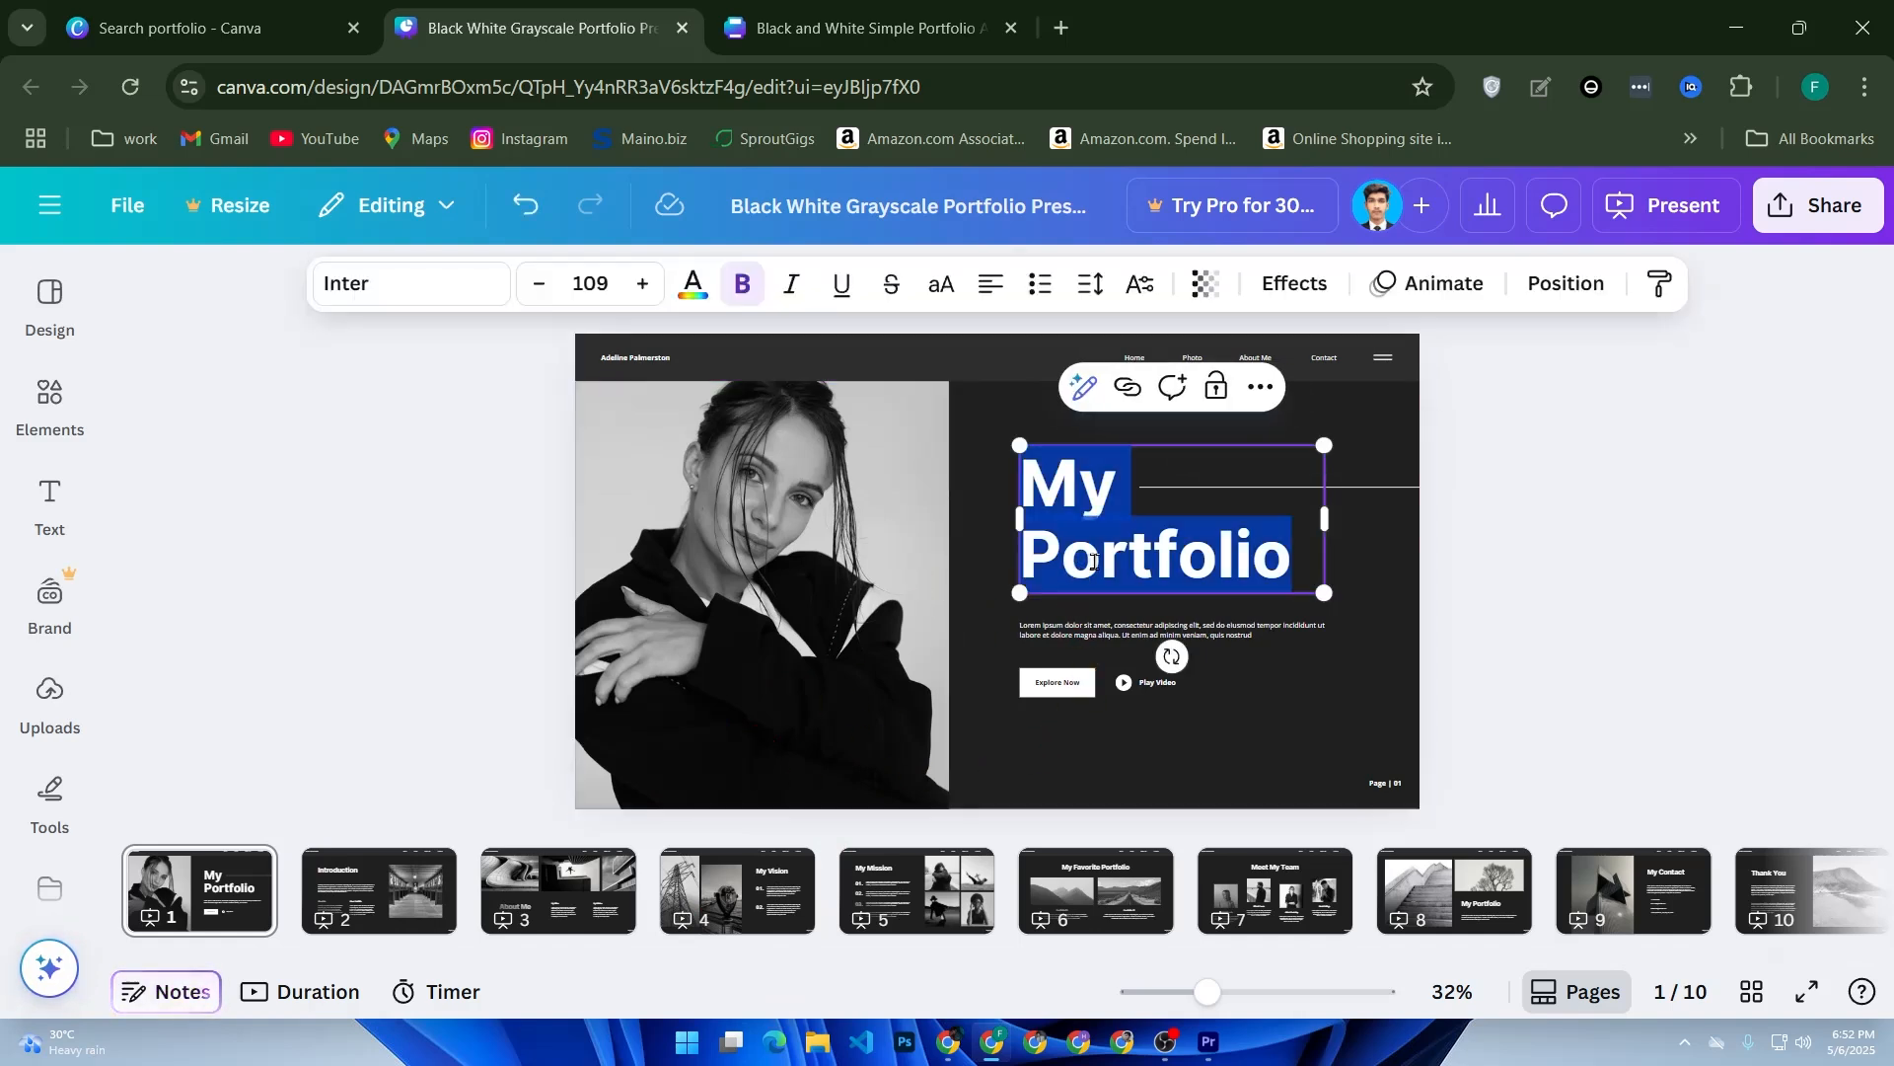
{"action": "type", "text": "Fazle"}
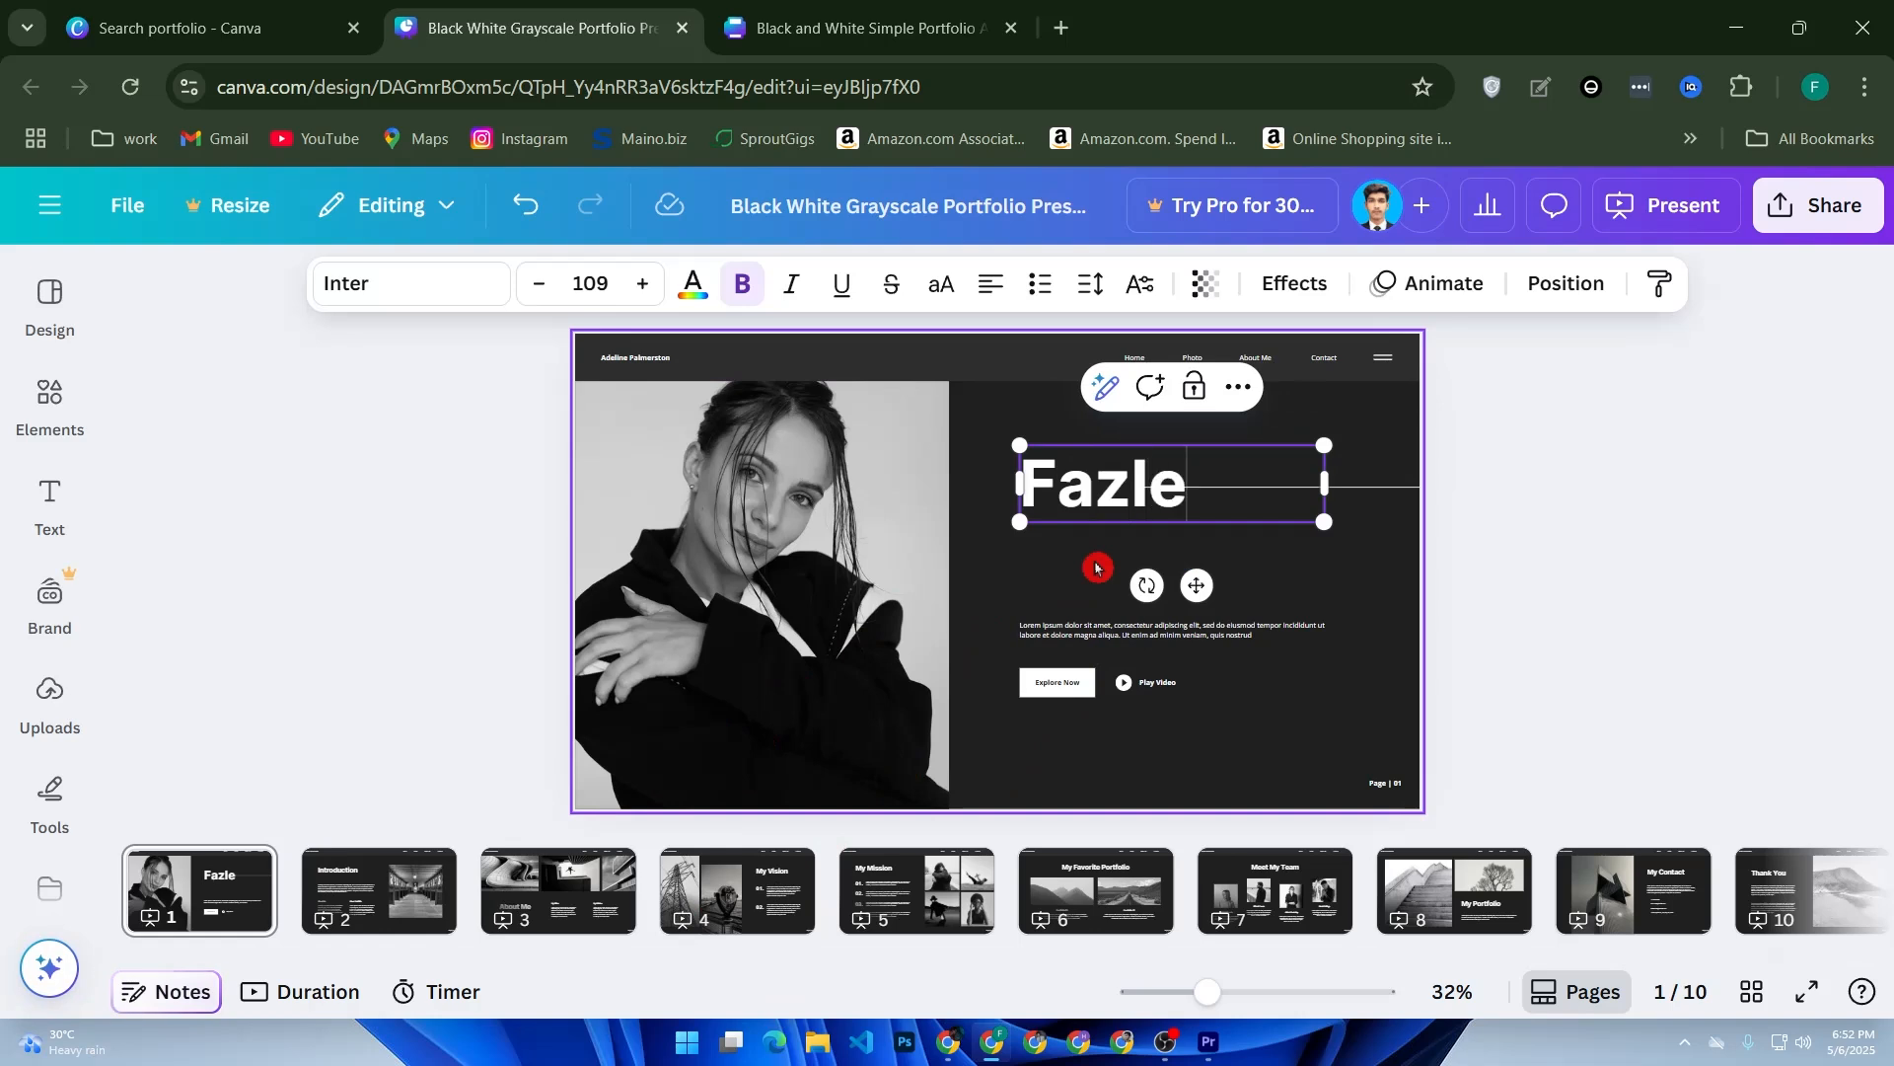
{"action": "type", "text": " Rabby"}
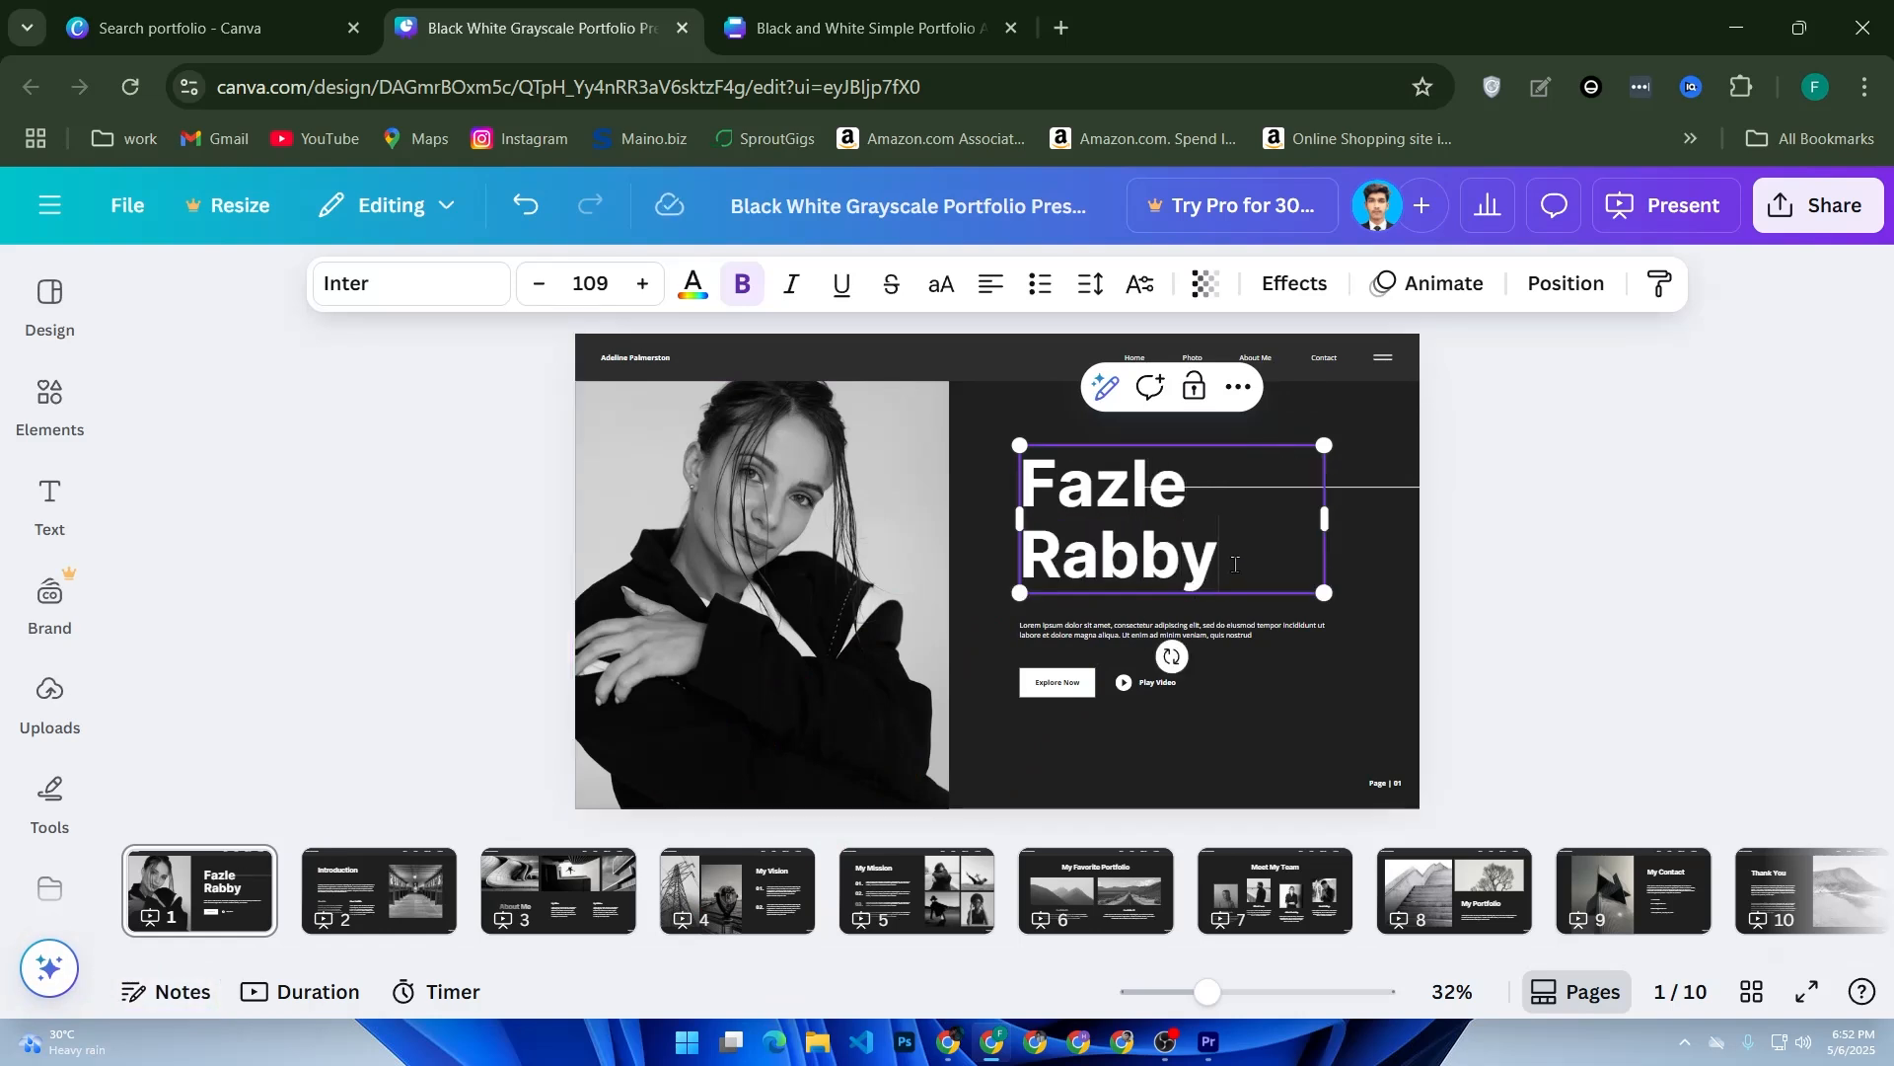
{"action": "key", "text": "ctrl+a"}
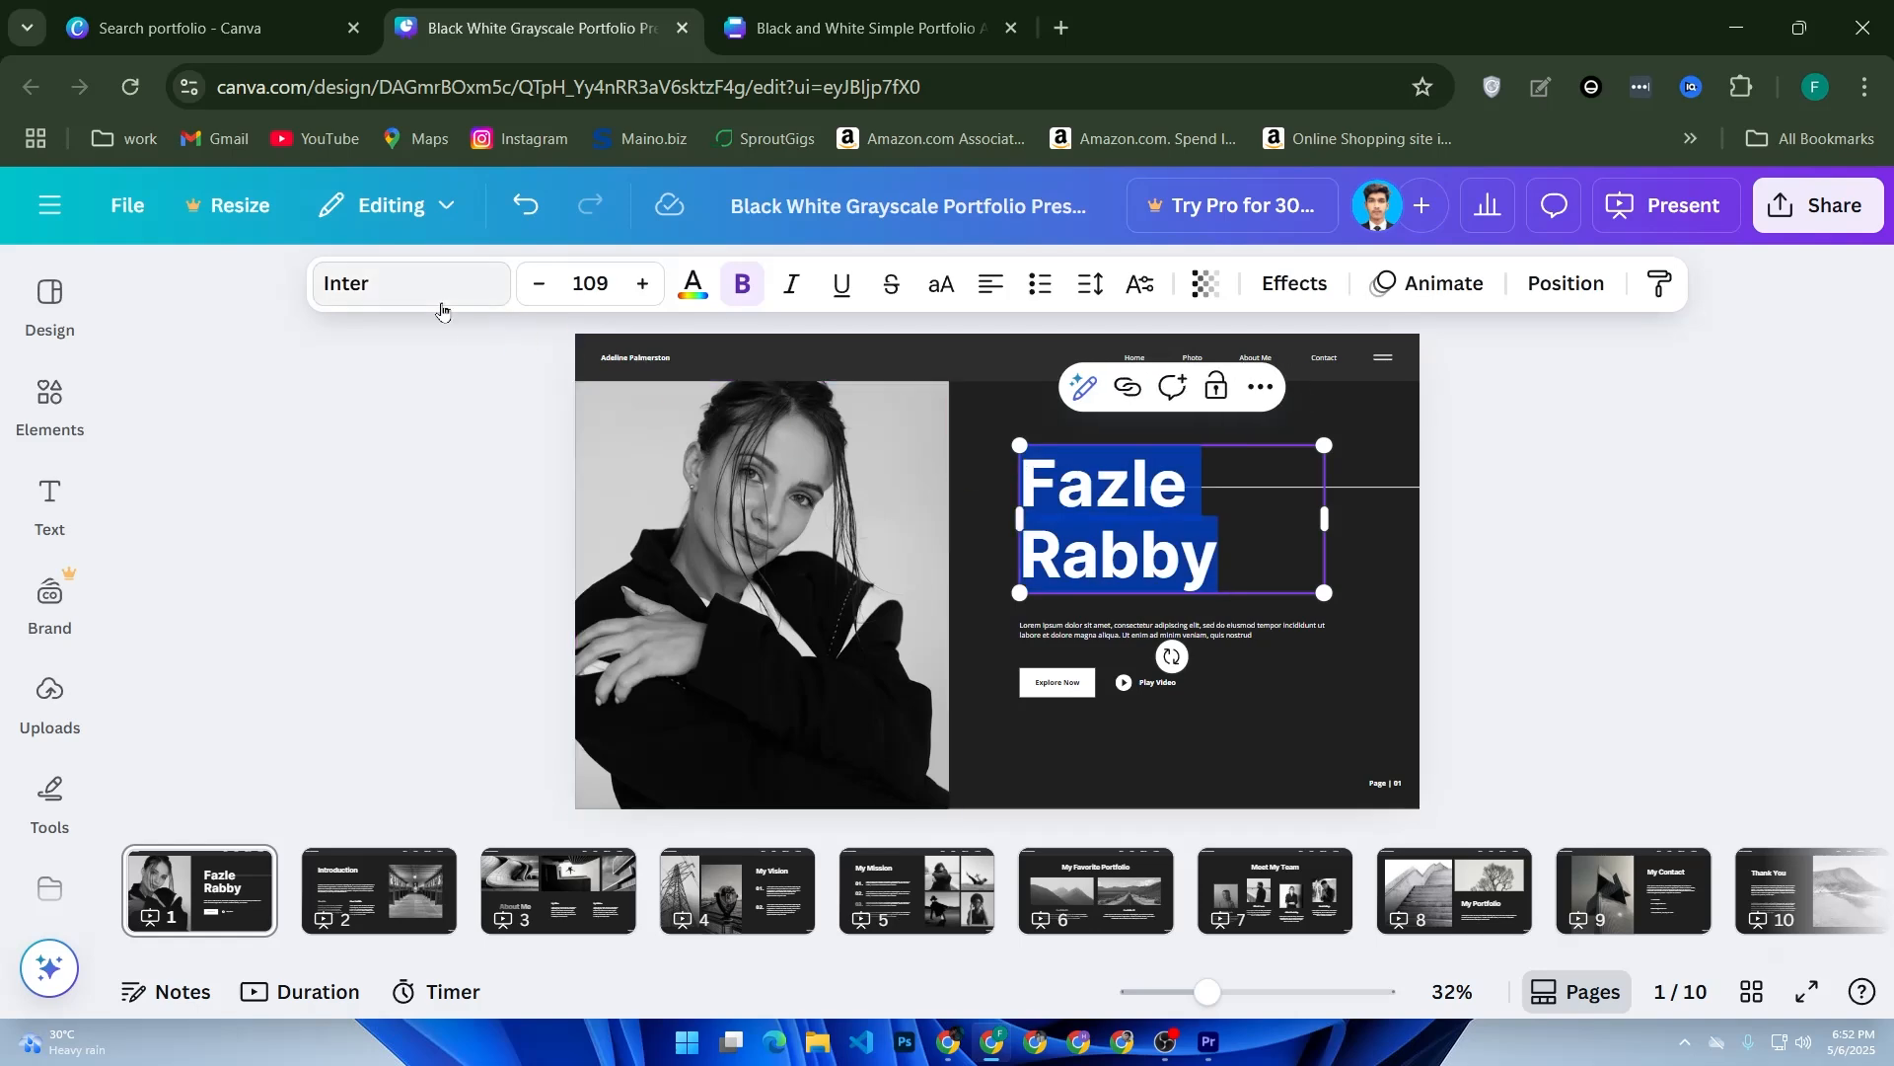
Step: Set the heading in the Horizon font and widen its box so the name fits on two lines
{"action": "left_click", "coordinate": [441, 296]}
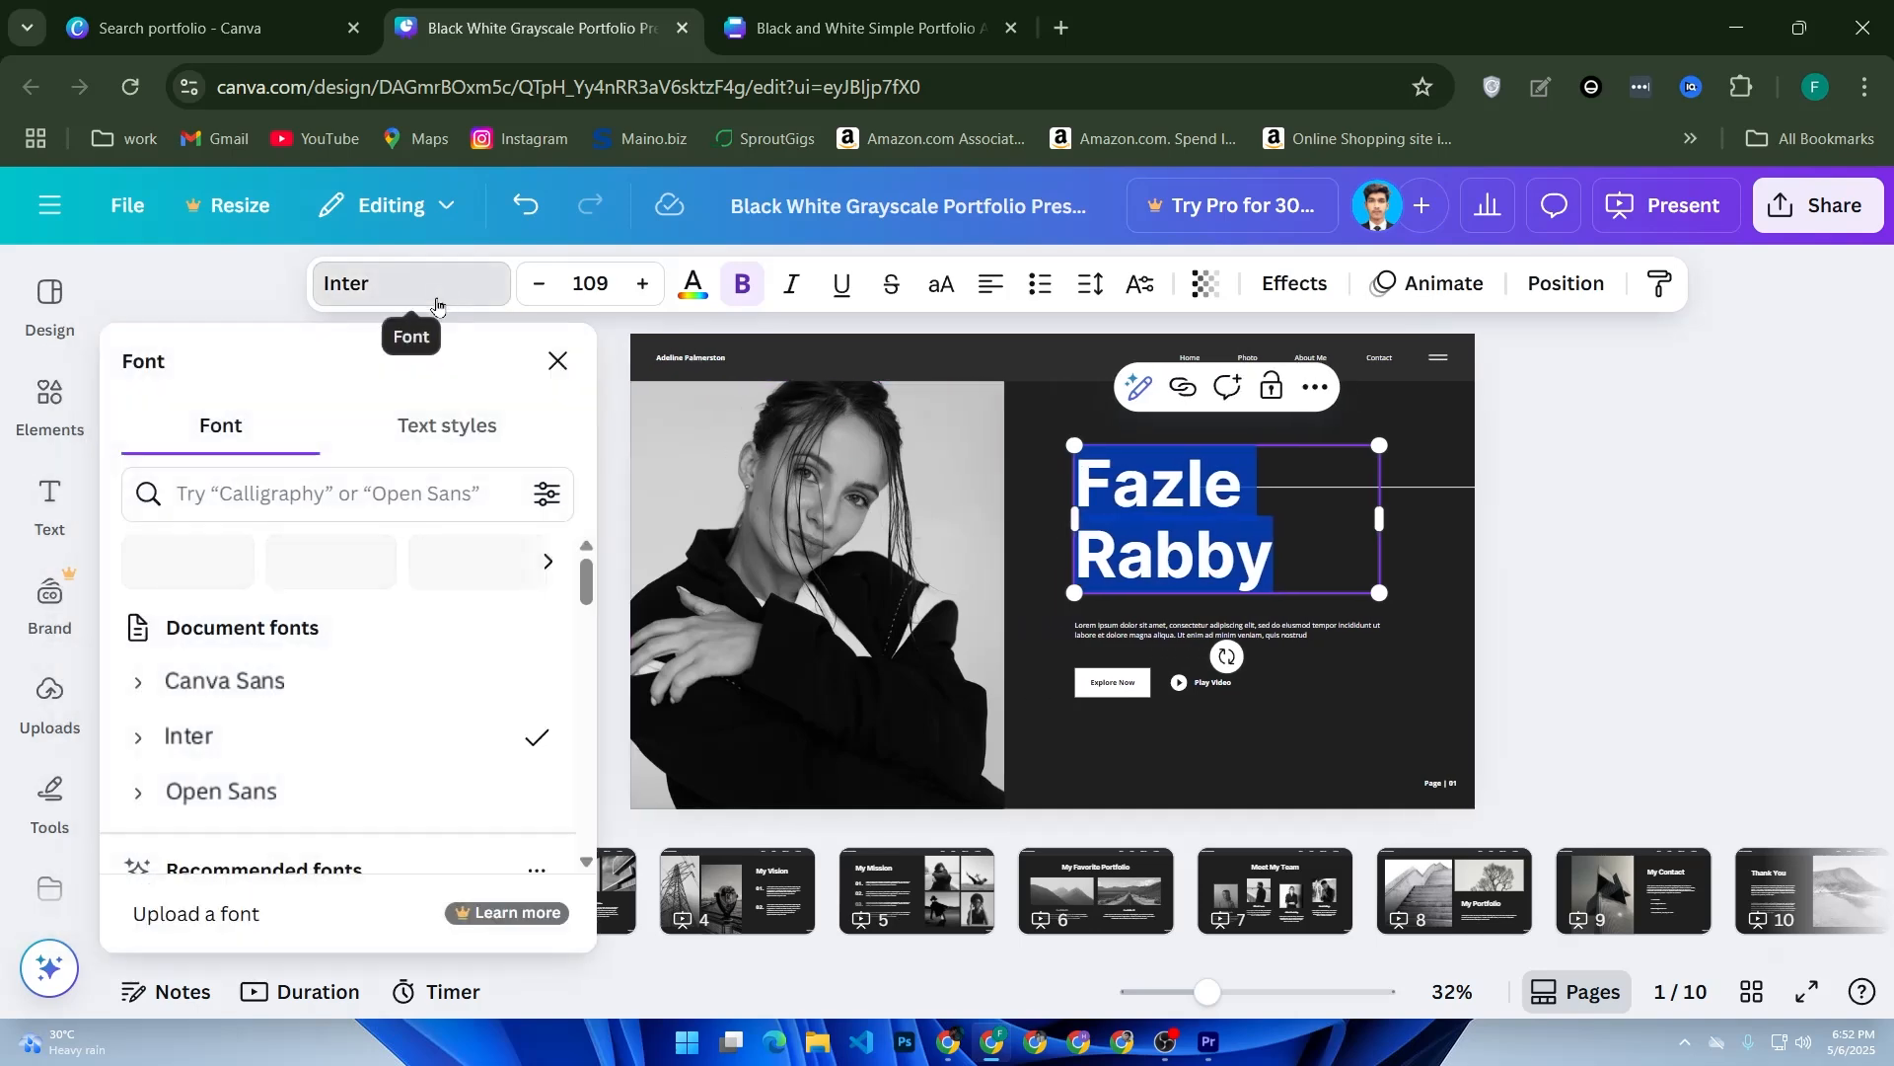
{"action": "left_click", "coordinate": [431, 446]}
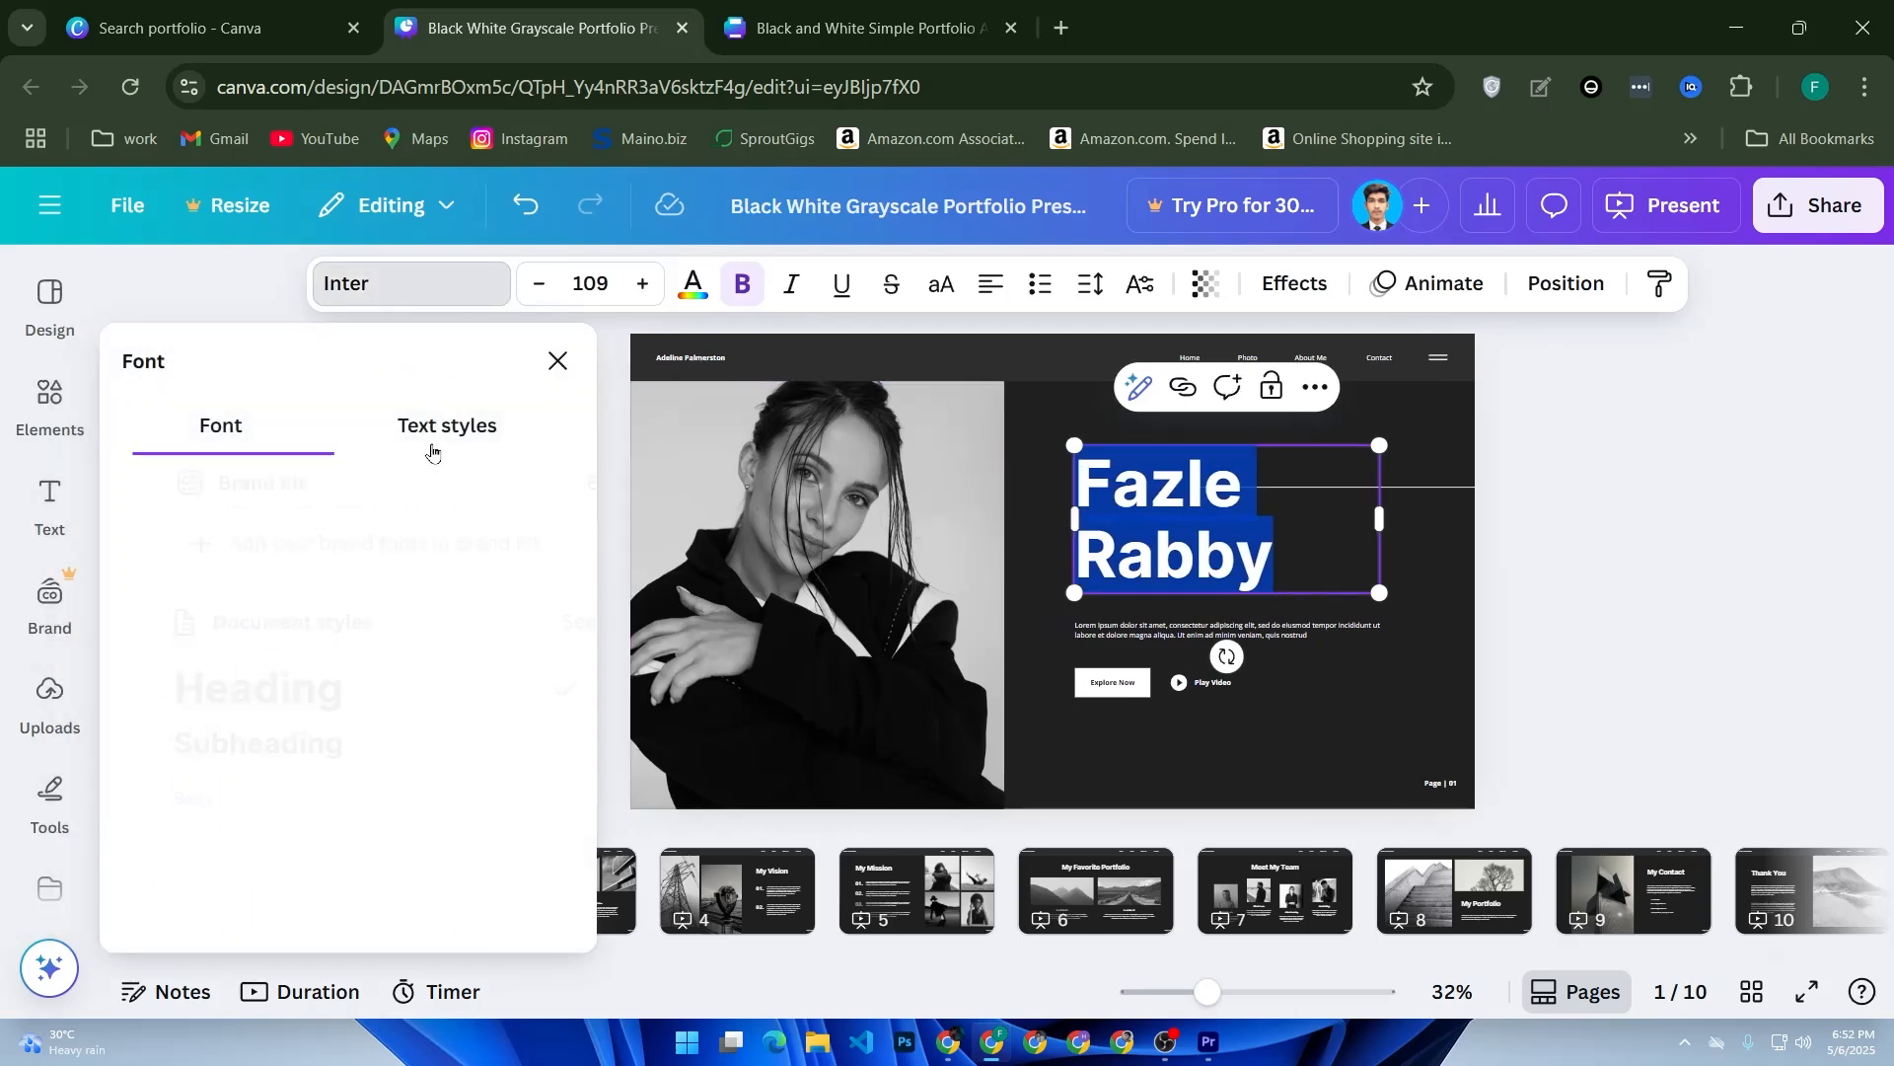
{"action": "left_click", "coordinate": [218, 444]}
{"action": "scroll", "coordinate": [418, 718], "scroll_direction": "down", "scroll_amount": 6}
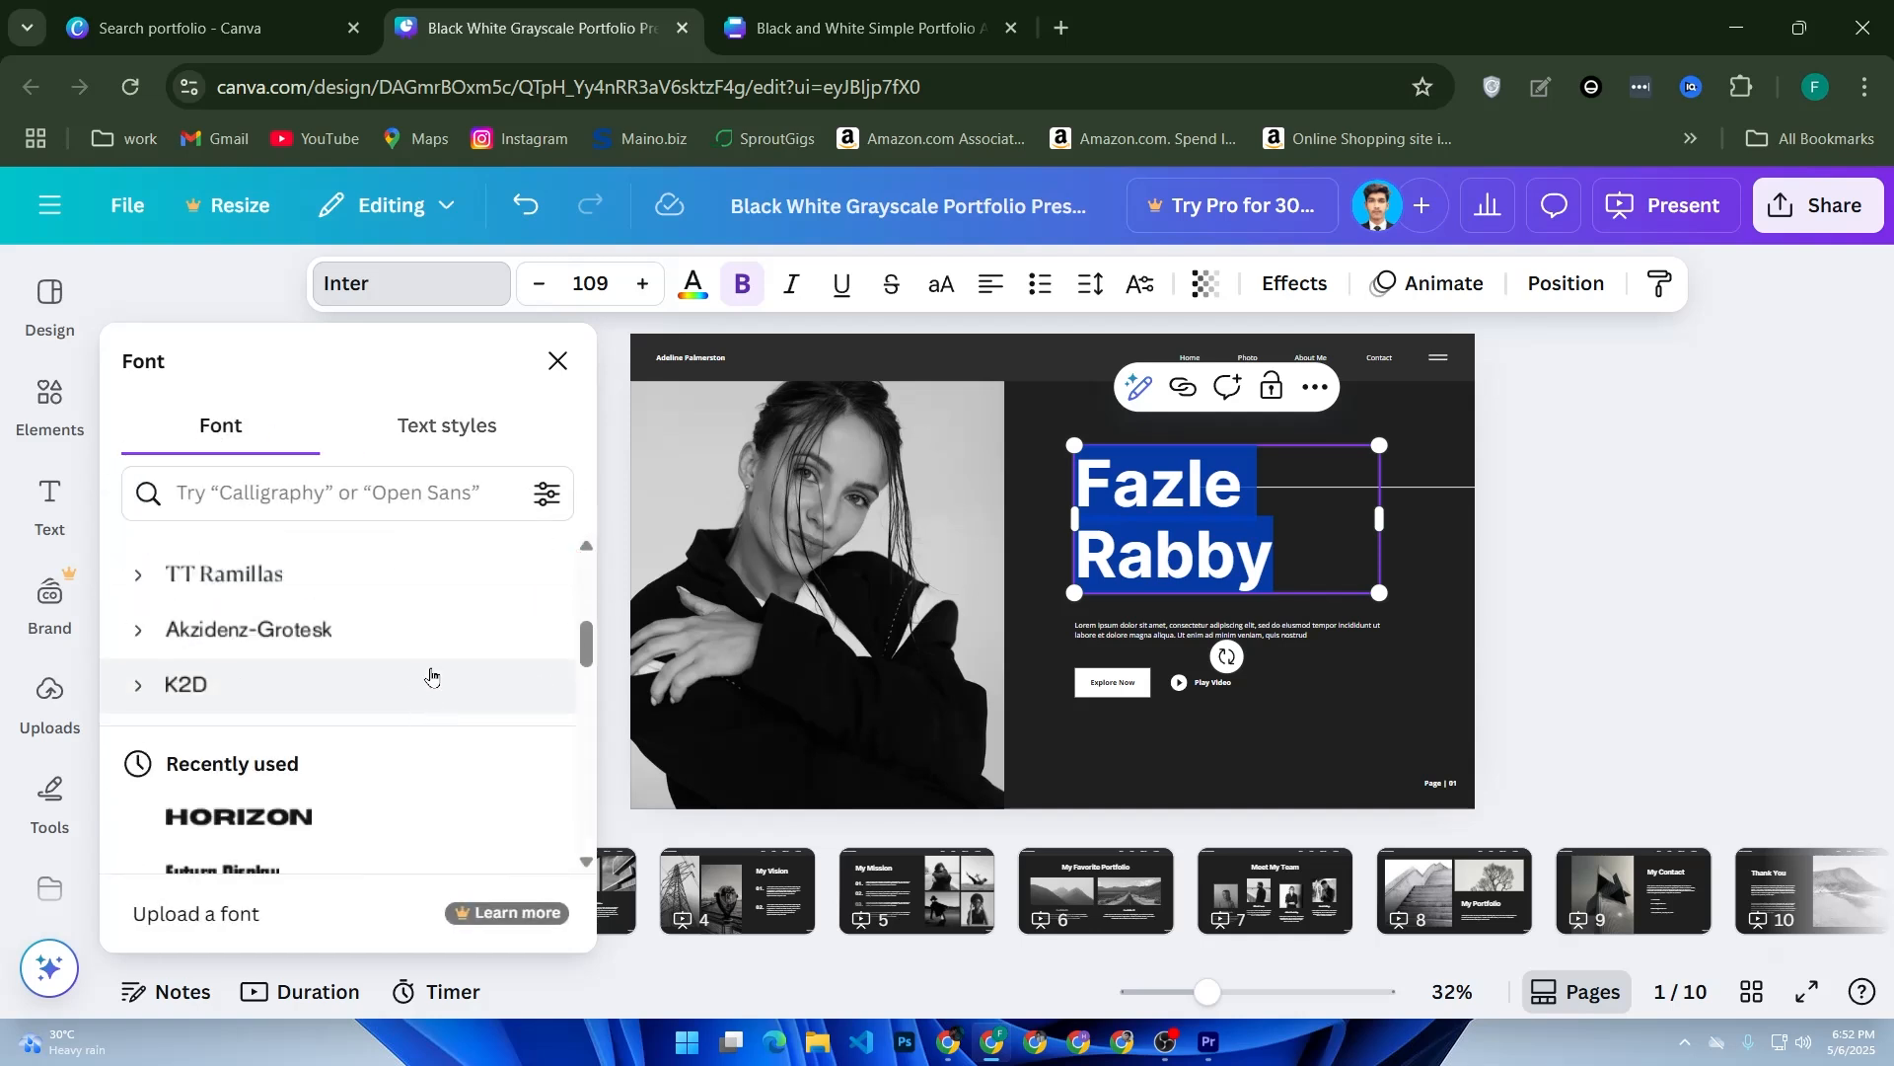
{"action": "left_click", "coordinate": [204, 598]}
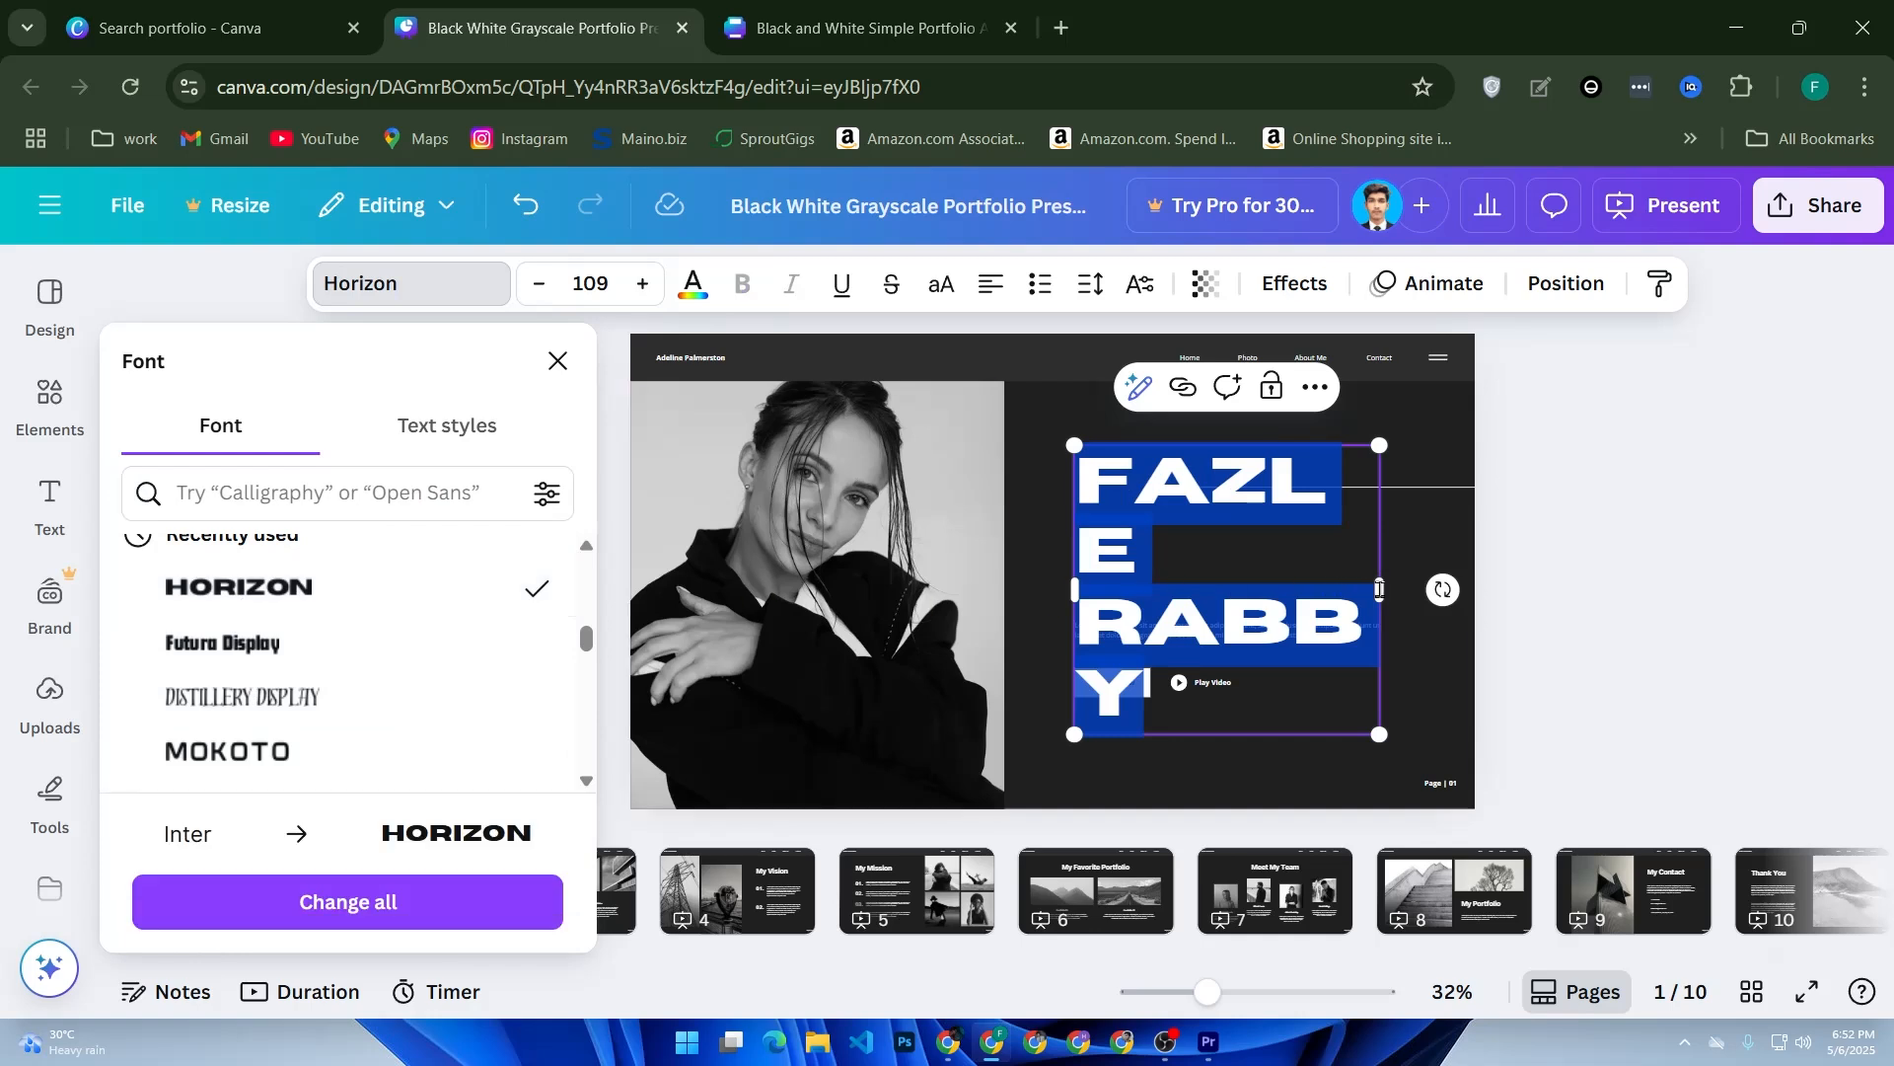
{"action": "left_click_drag", "start_coordinate": [1386, 589], "coordinate": [1447, 591]}
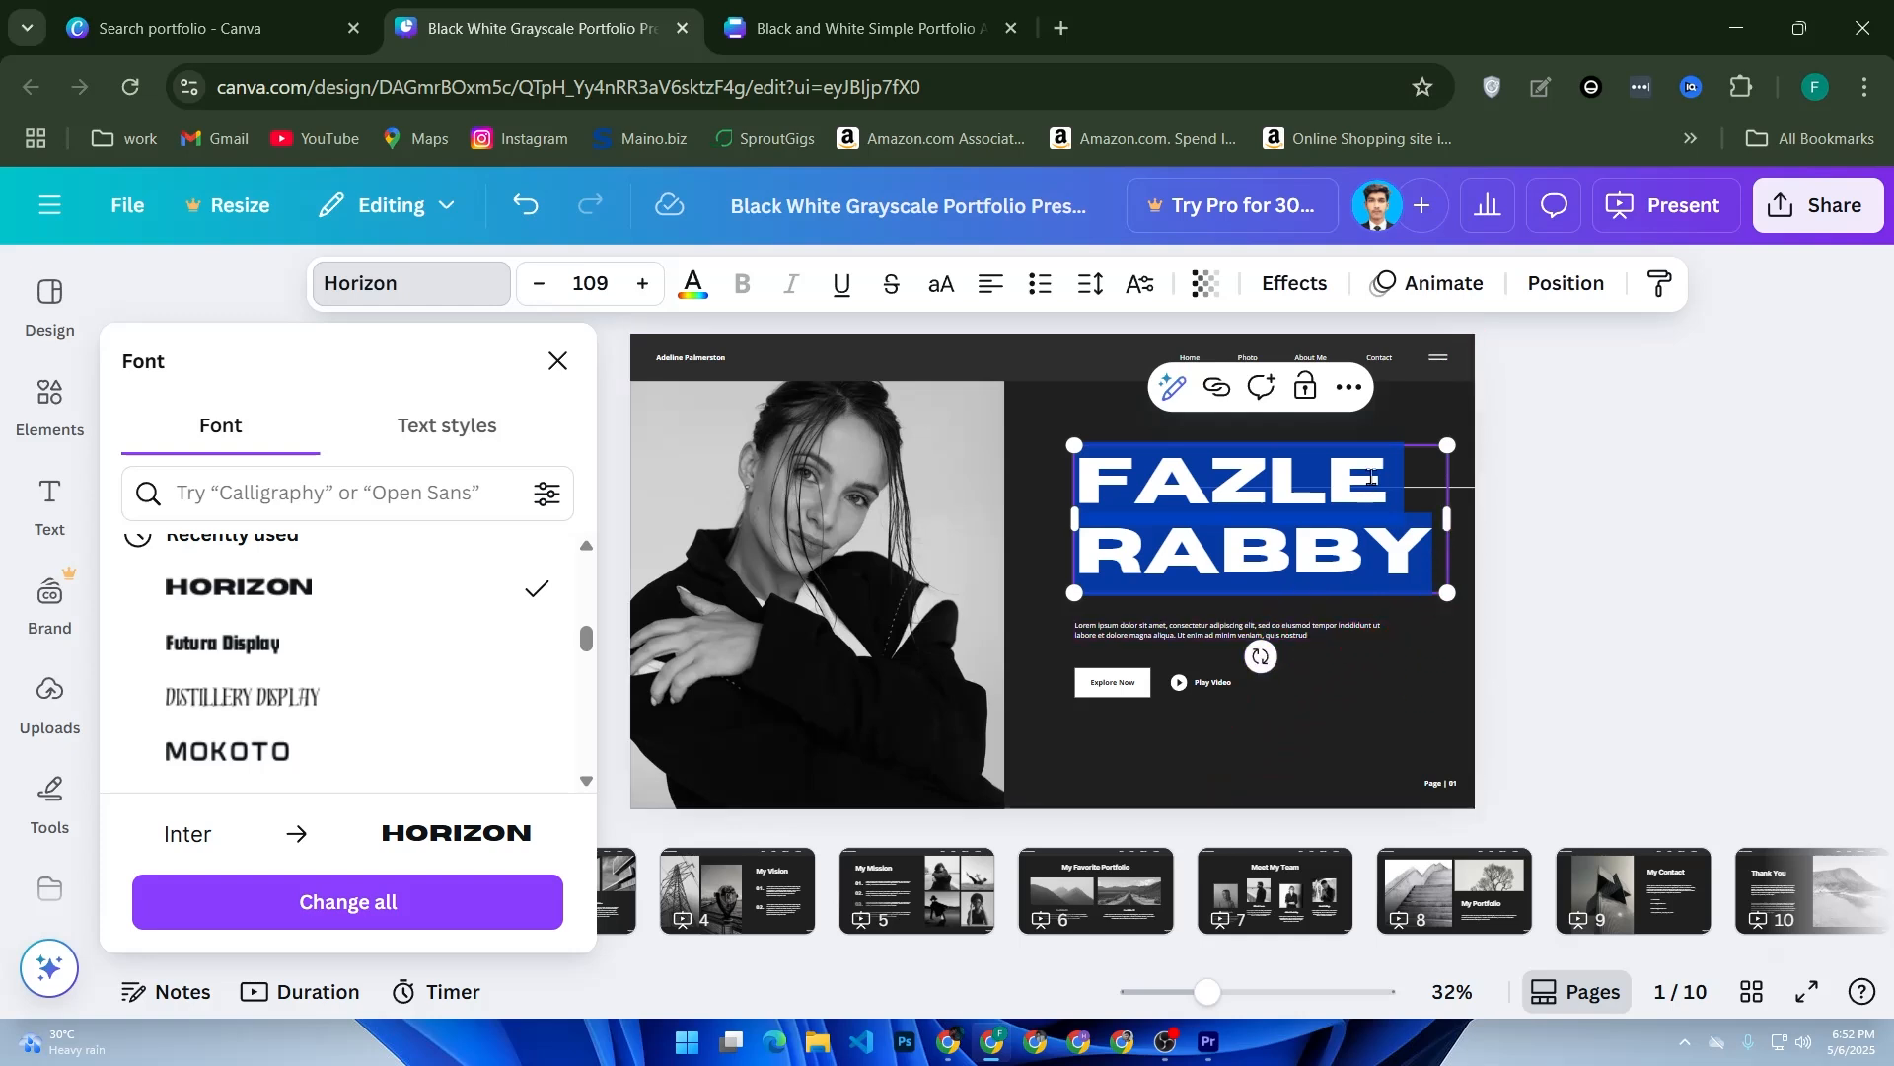
{"action": "left_click", "coordinate": [1349, 387]}
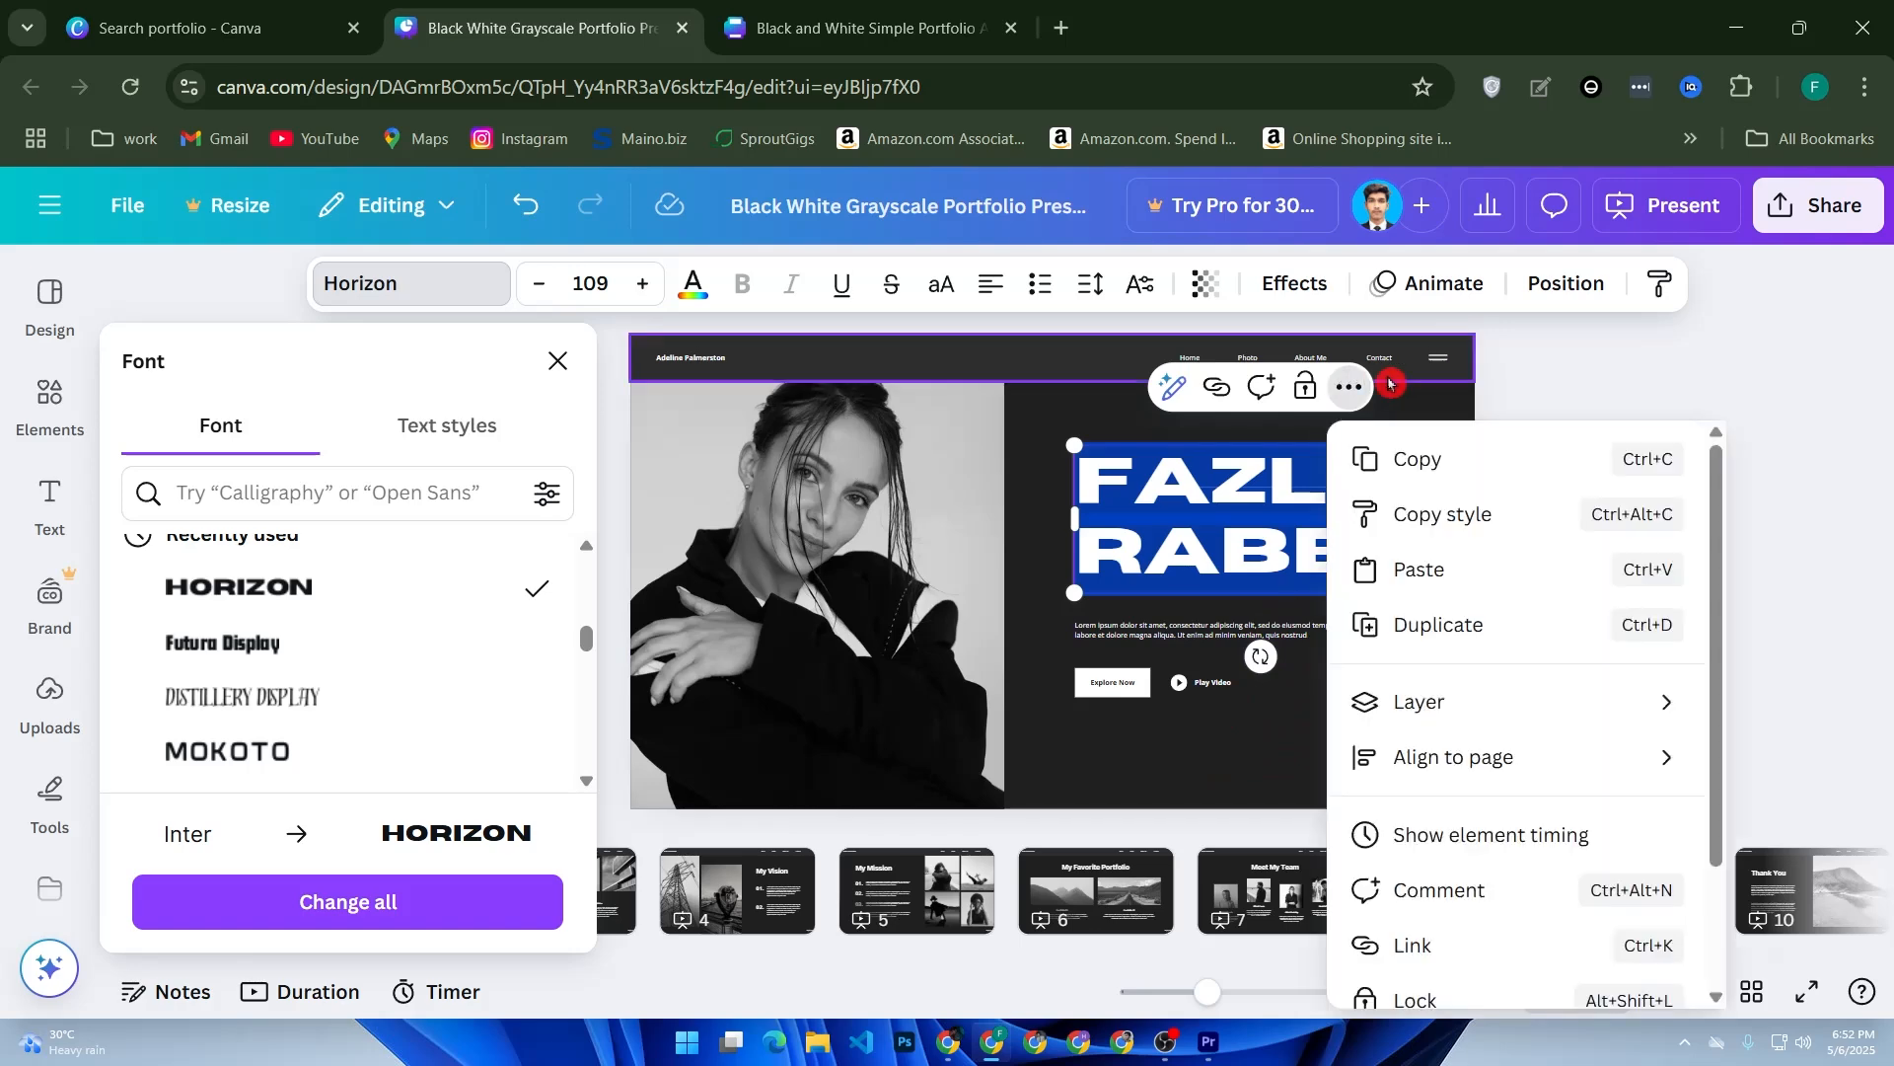
{"action": "left_click", "coordinate": [1436, 399]}
{"action": "left_click", "coordinate": [1346, 505]}
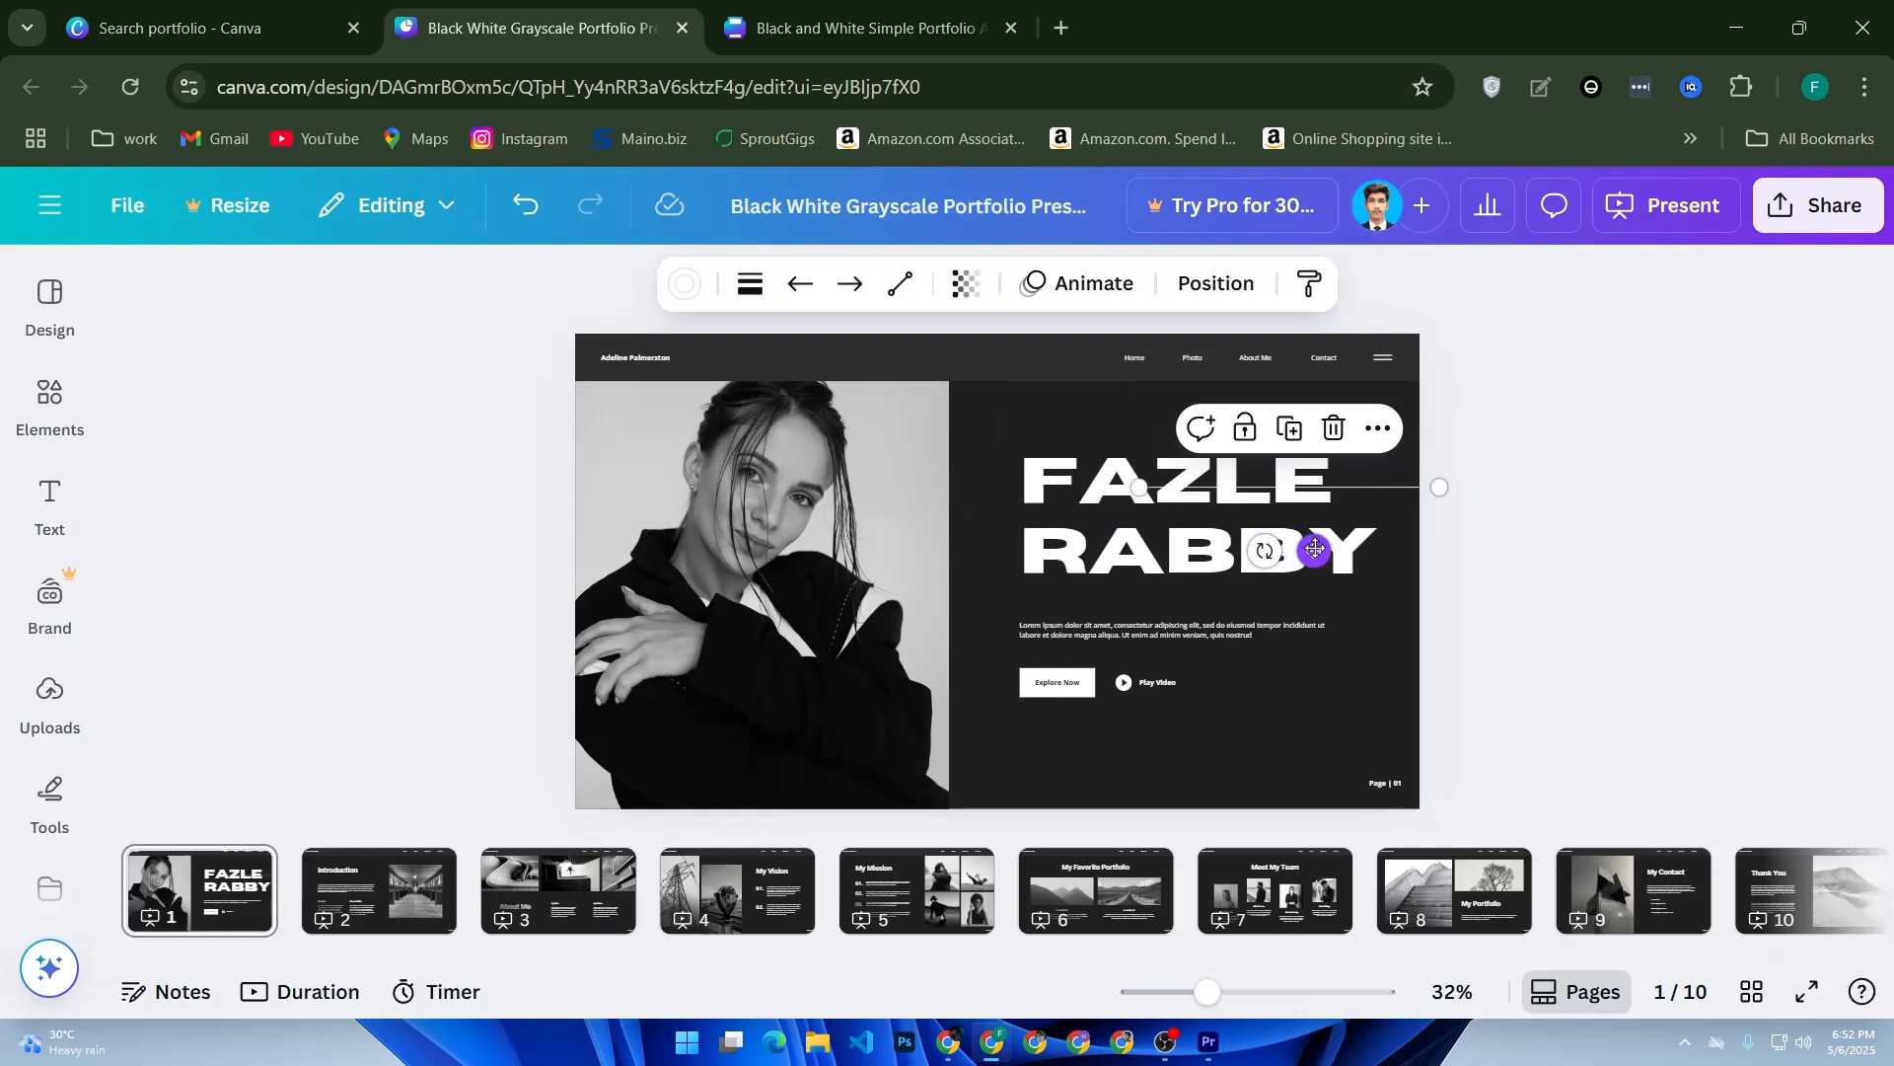
{"action": "left_click_drag", "start_coordinate": [1315, 548], "coordinate": [1317, 571]}
Step: Select the placeholder paragraph under the name and bring up its Magic Write options
{"action": "left_click", "coordinate": [1548, 608]}
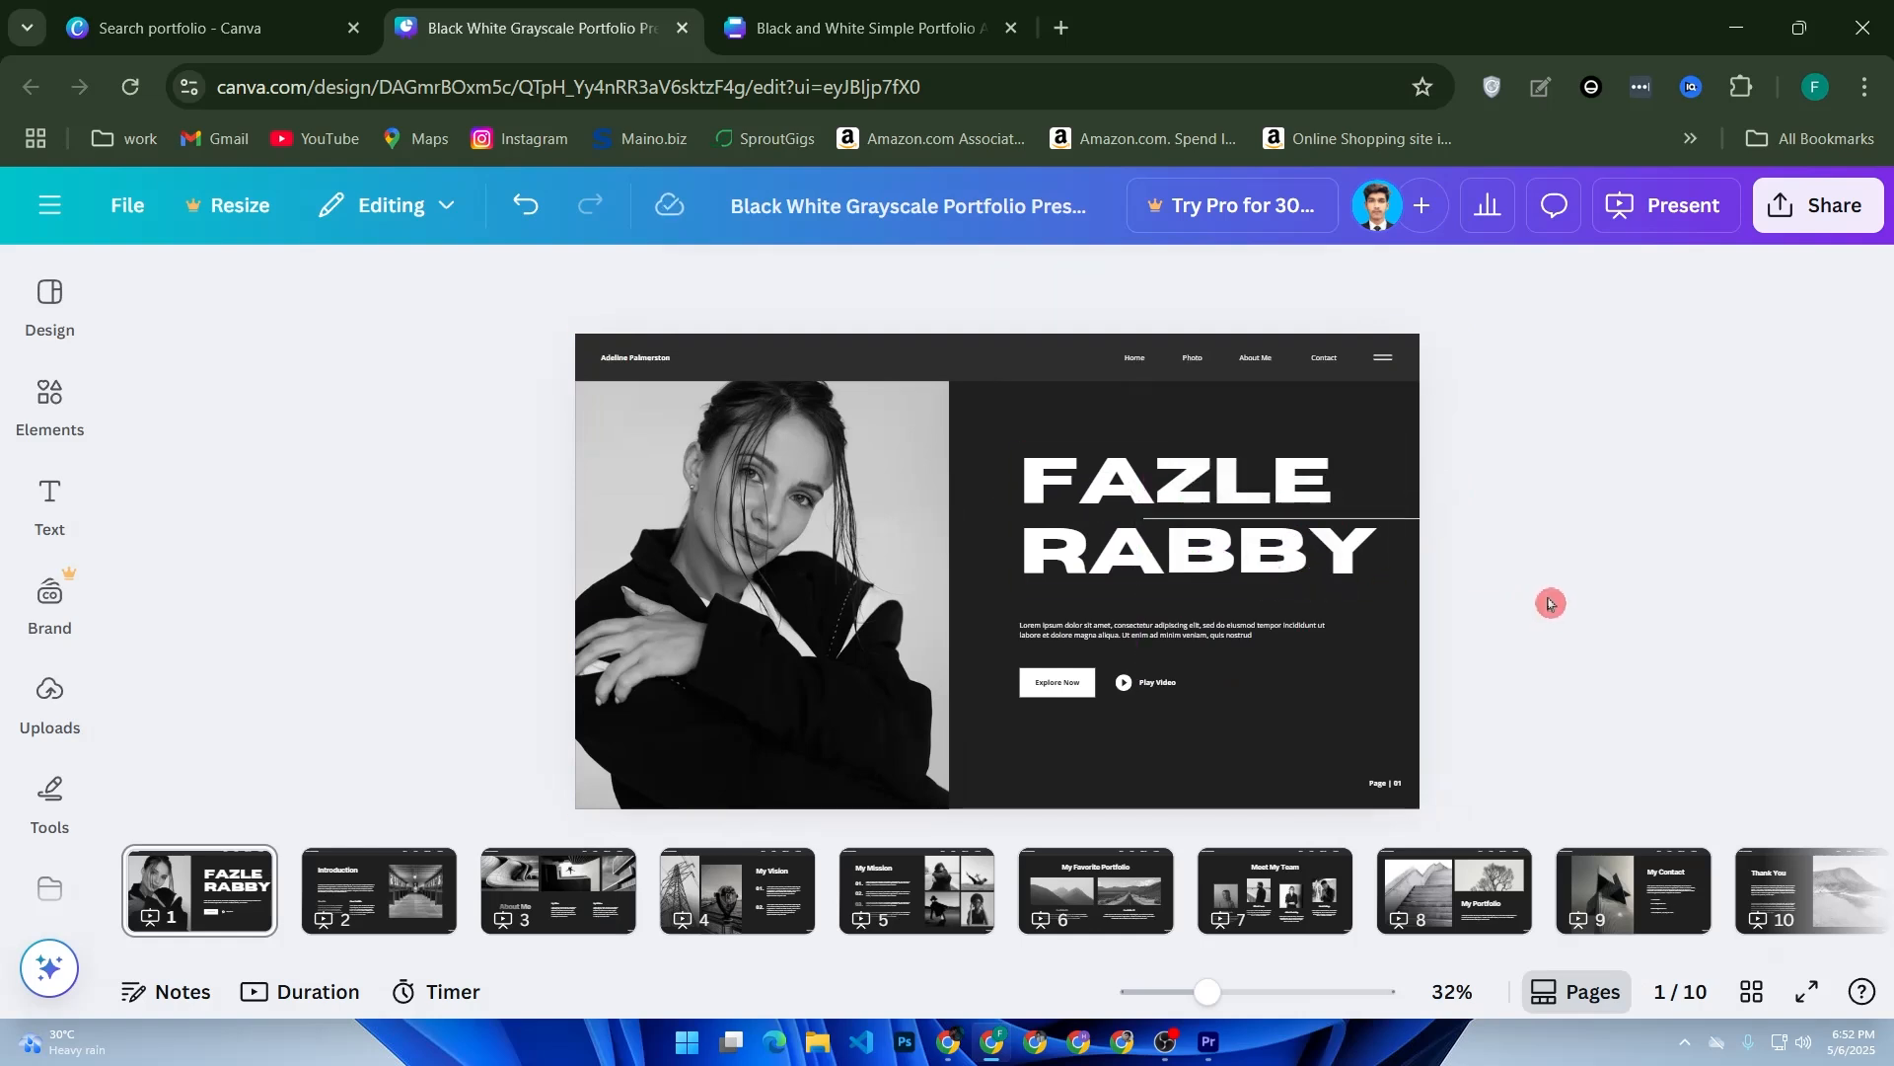
{"action": "left_click", "coordinate": [1116, 639]}
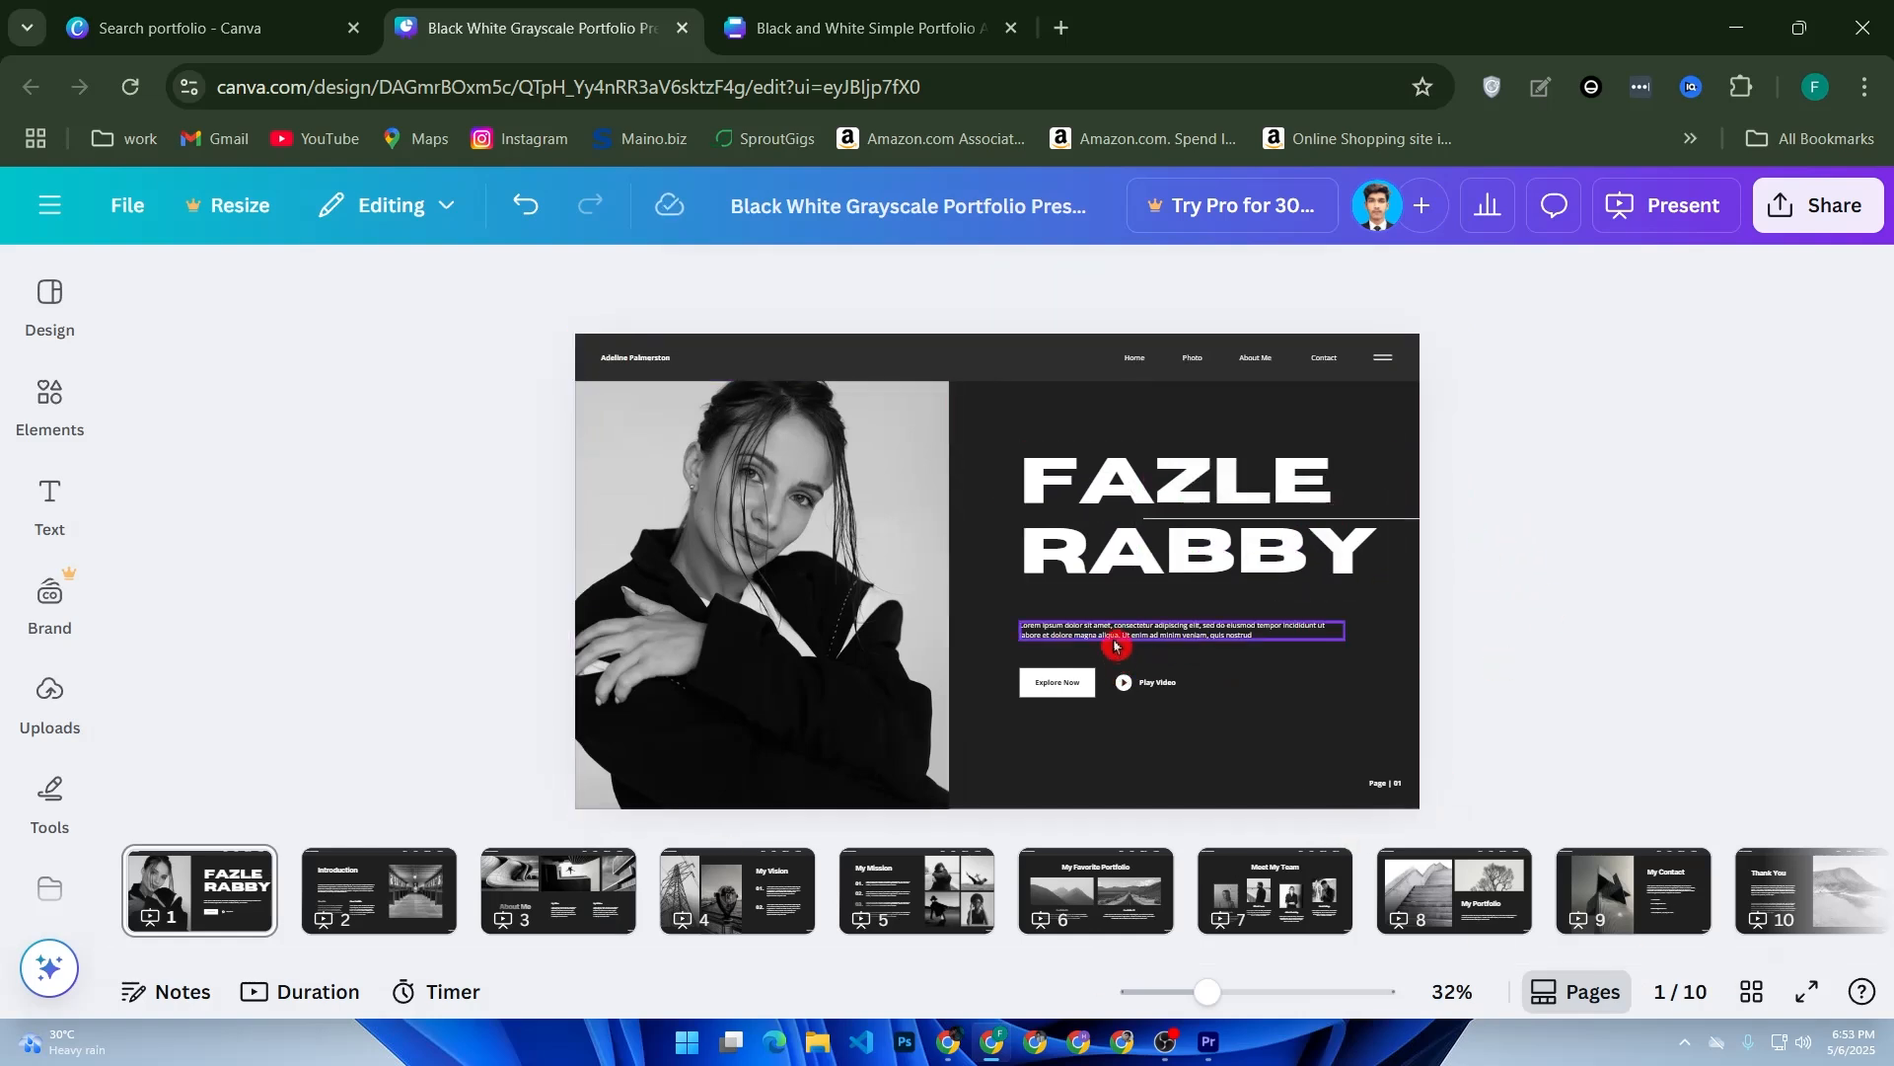
{"action": "double_click", "coordinate": [1270, 639]}
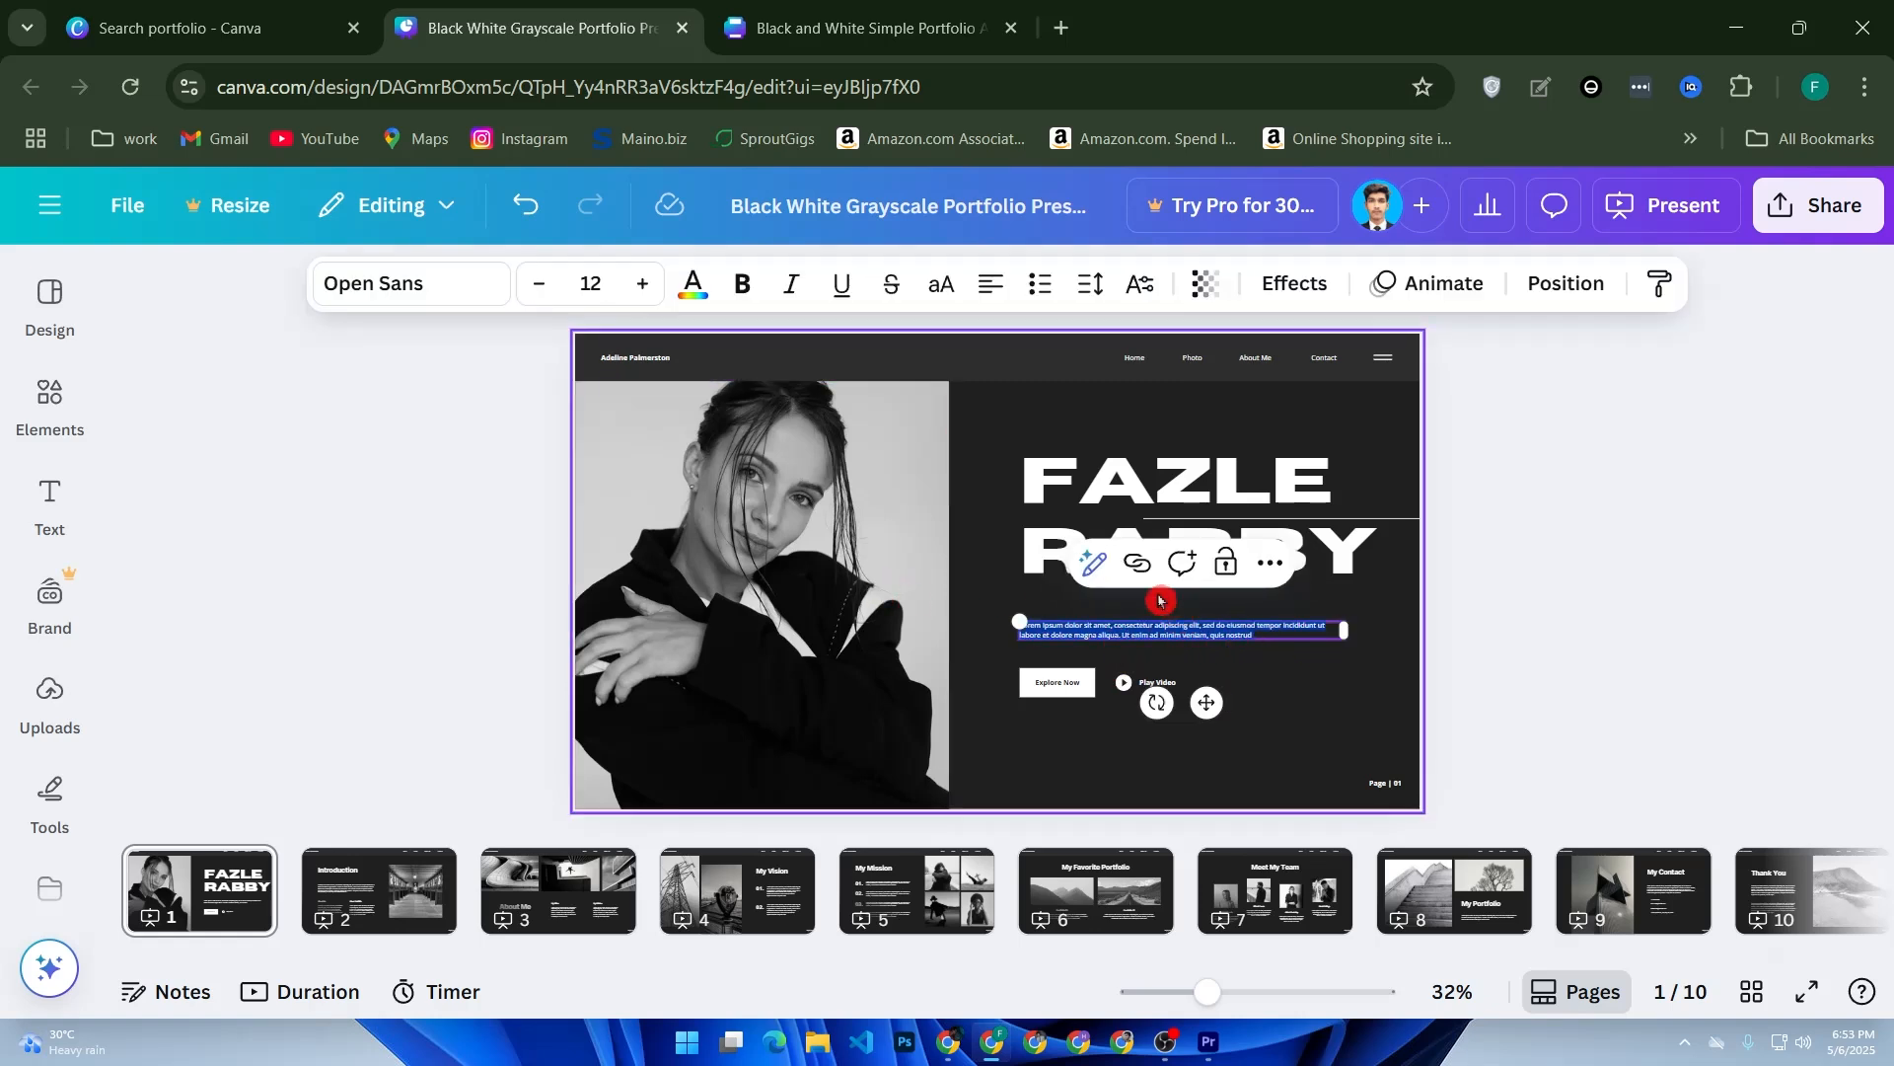
{"action": "left_click", "coordinate": [1095, 572]}
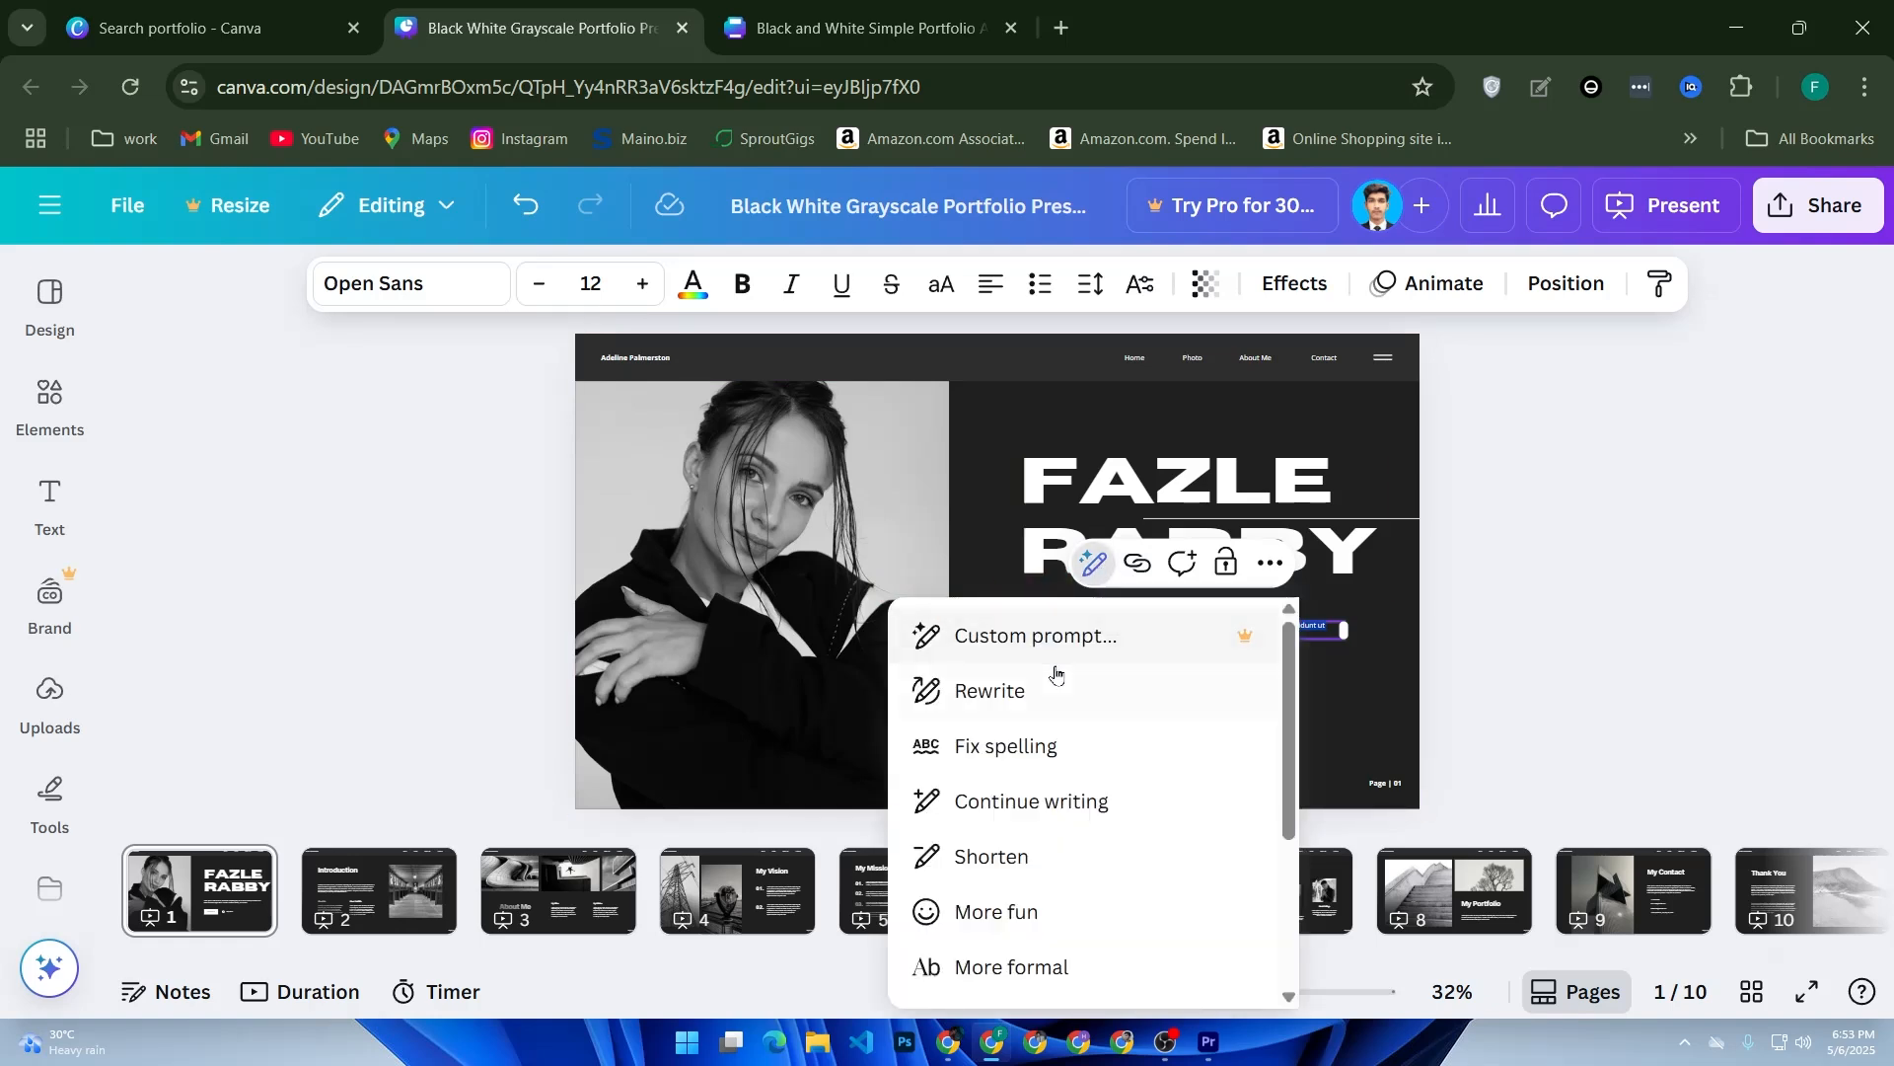
{"action": "left_click", "coordinate": [1287, 639]}
{"action": "left_click_drag", "start_coordinate": [1296, 652], "coordinate": [1374, 664]}
Step: Swap the woman's portrait on slide 1 for the uploaded photo of the smiling man
{"action": "left_click", "coordinate": [1374, 664]}
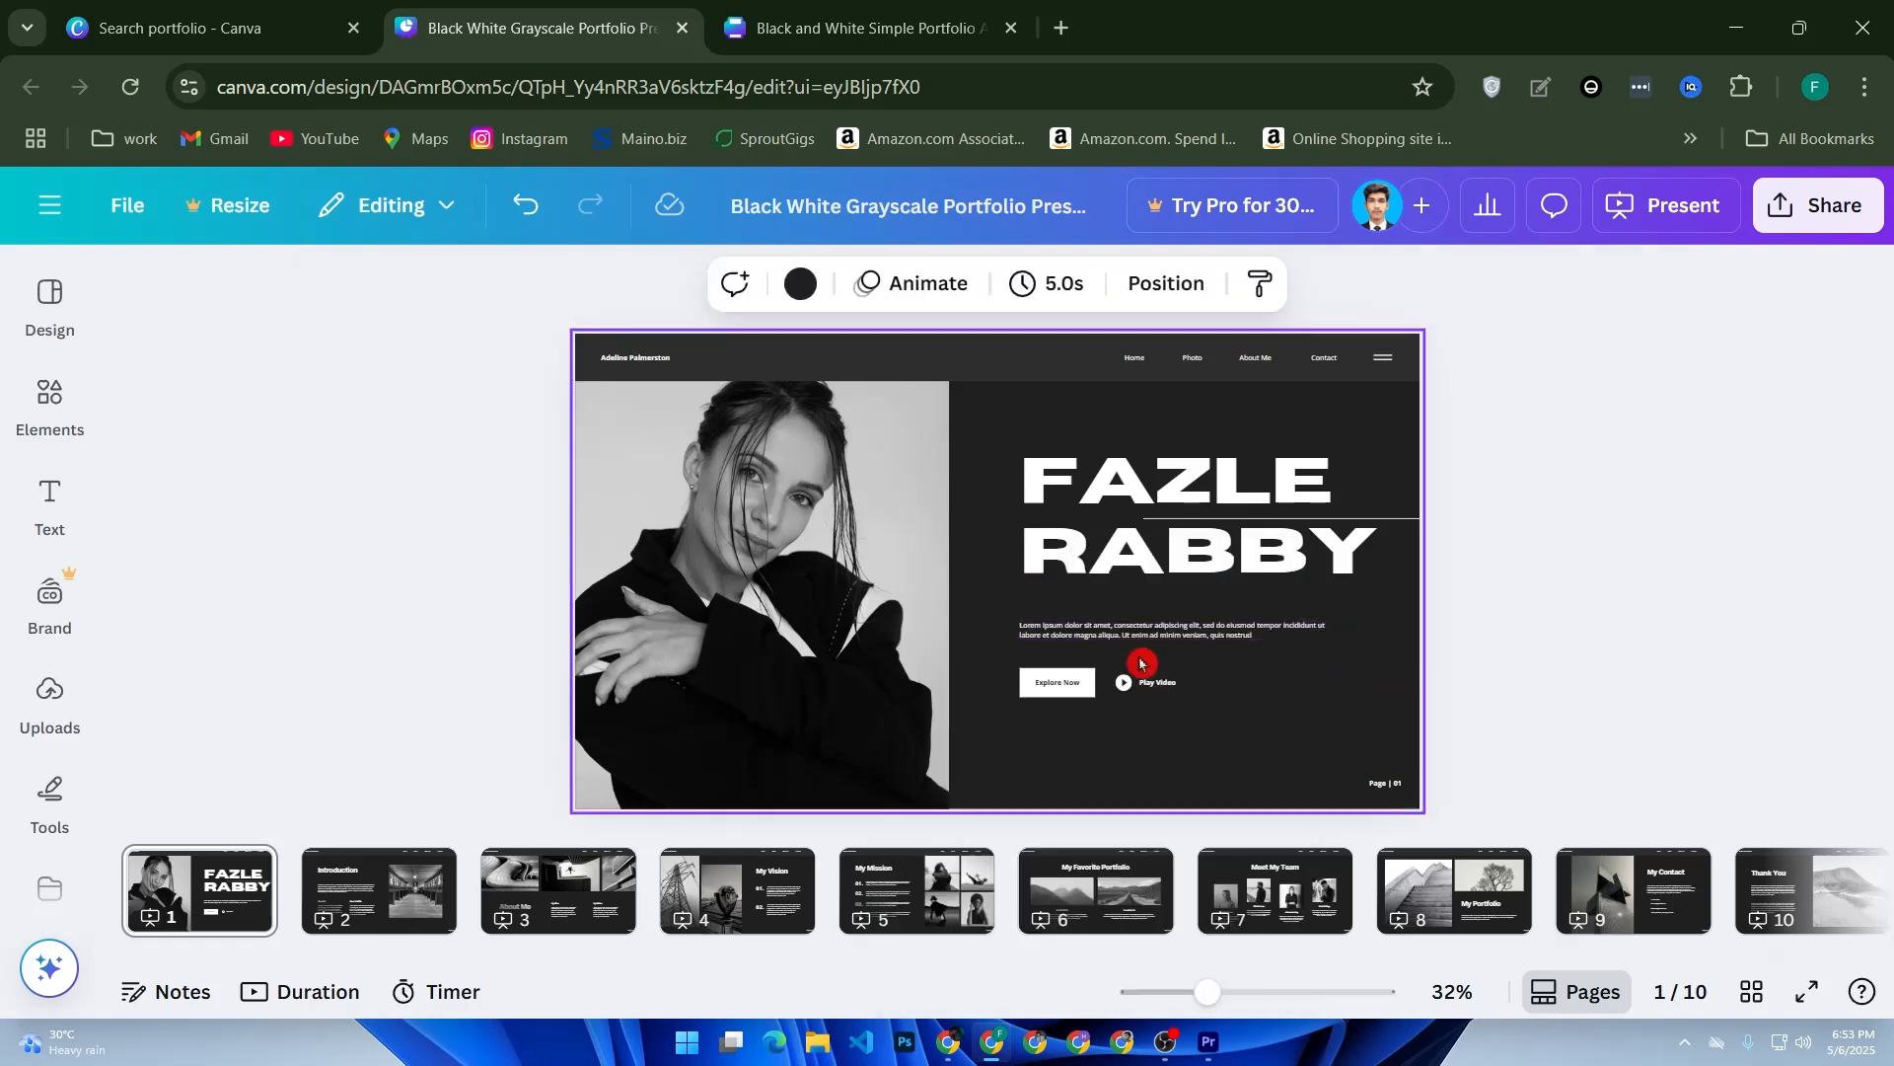
{"action": "left_click", "coordinate": [803, 579]}
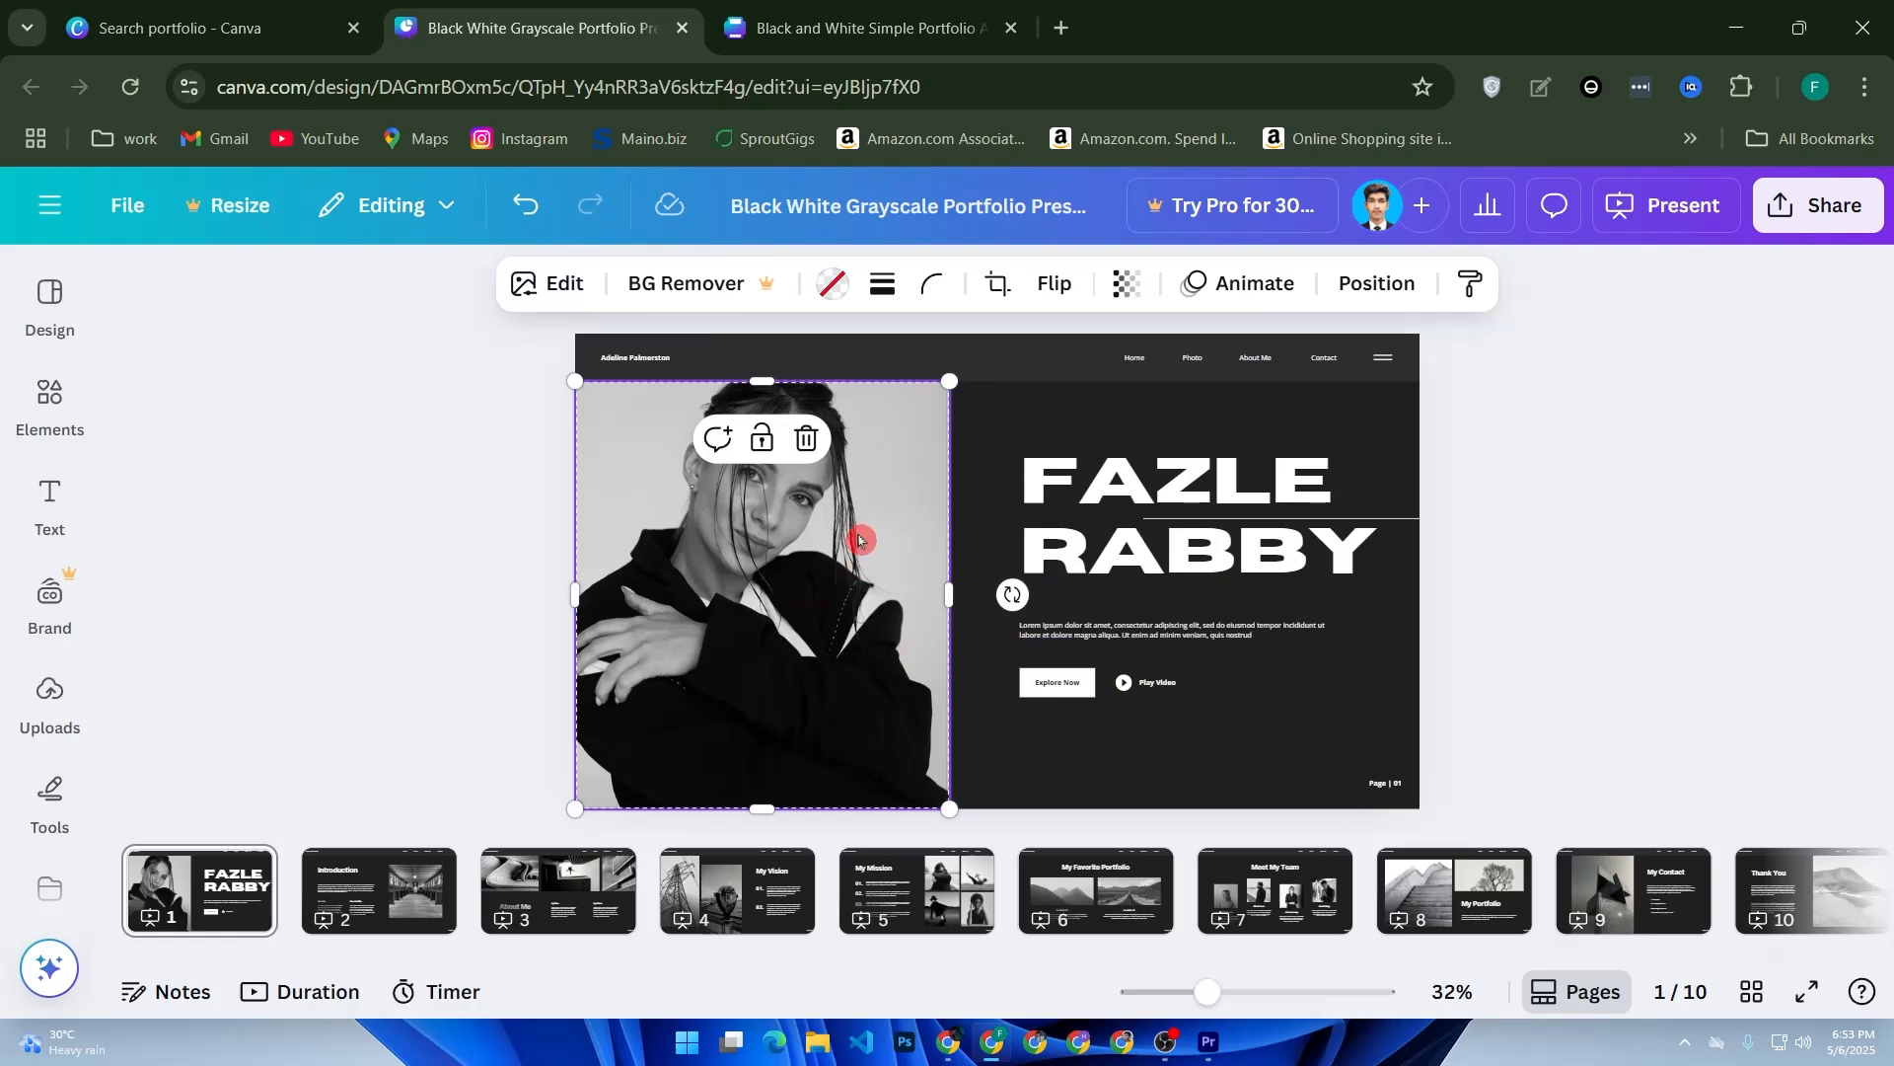
{"action": "left_click", "coordinate": [49, 693]}
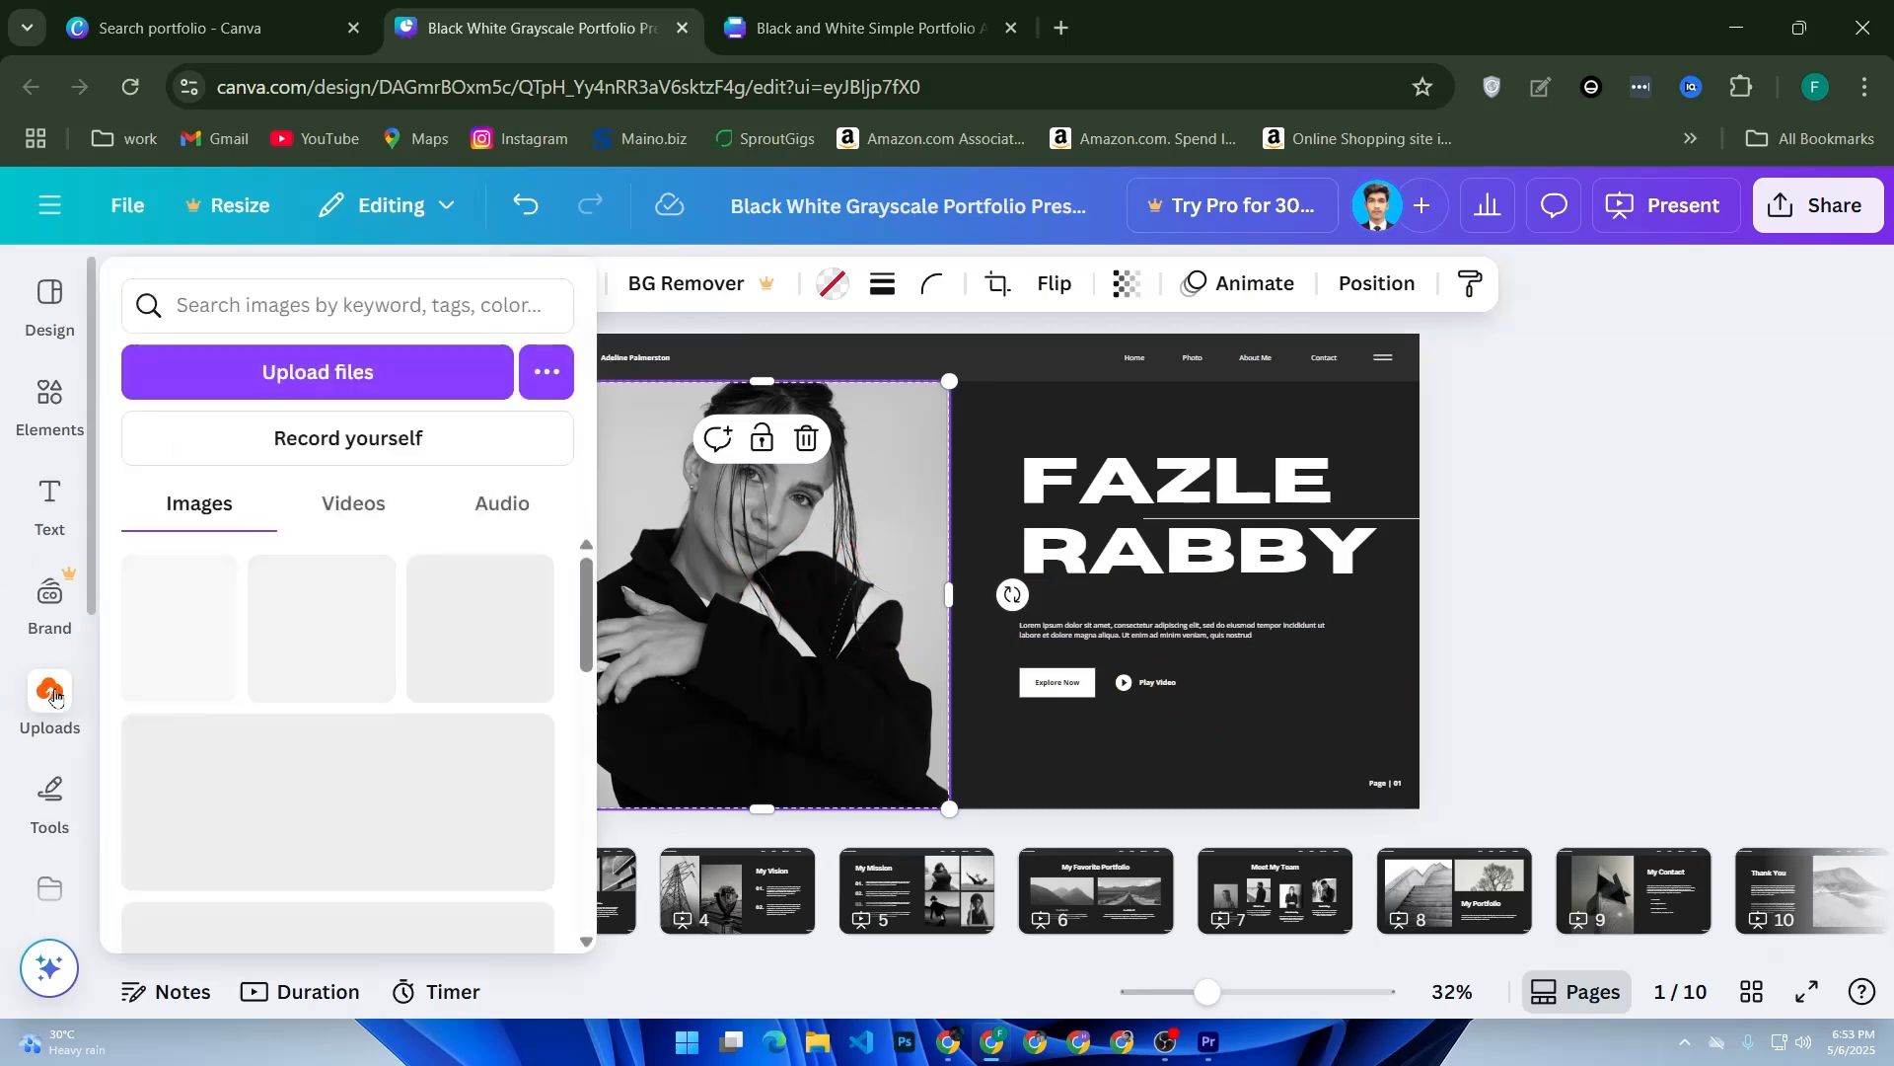
{"action": "scroll", "coordinate": [333, 694], "scroll_direction": "down", "scroll_amount": 3}
{"action": "scroll", "coordinate": [334, 694], "scroll_direction": "up", "scroll_amount": 3}
{"action": "scroll", "coordinate": [334, 694], "scroll_direction": "down", "scroll_amount": 3}
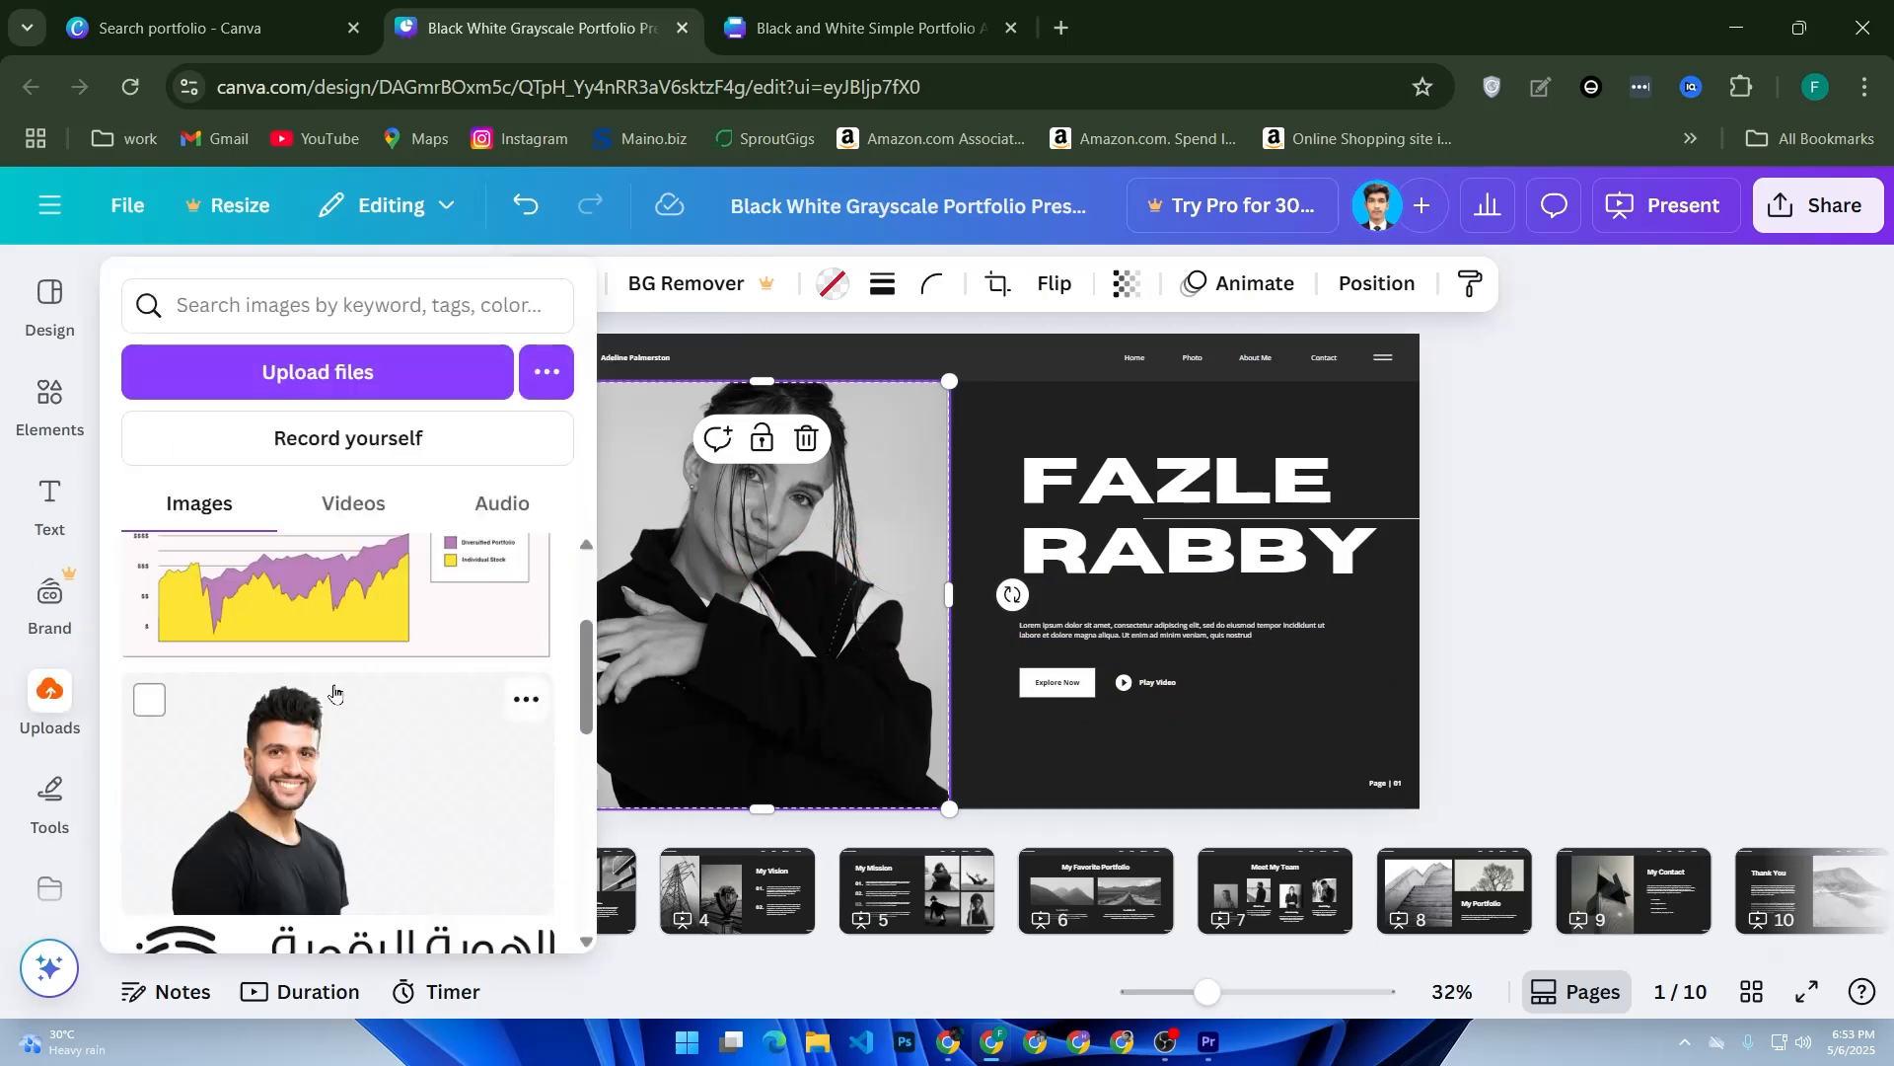
{"action": "left_click", "coordinate": [150, 701]}
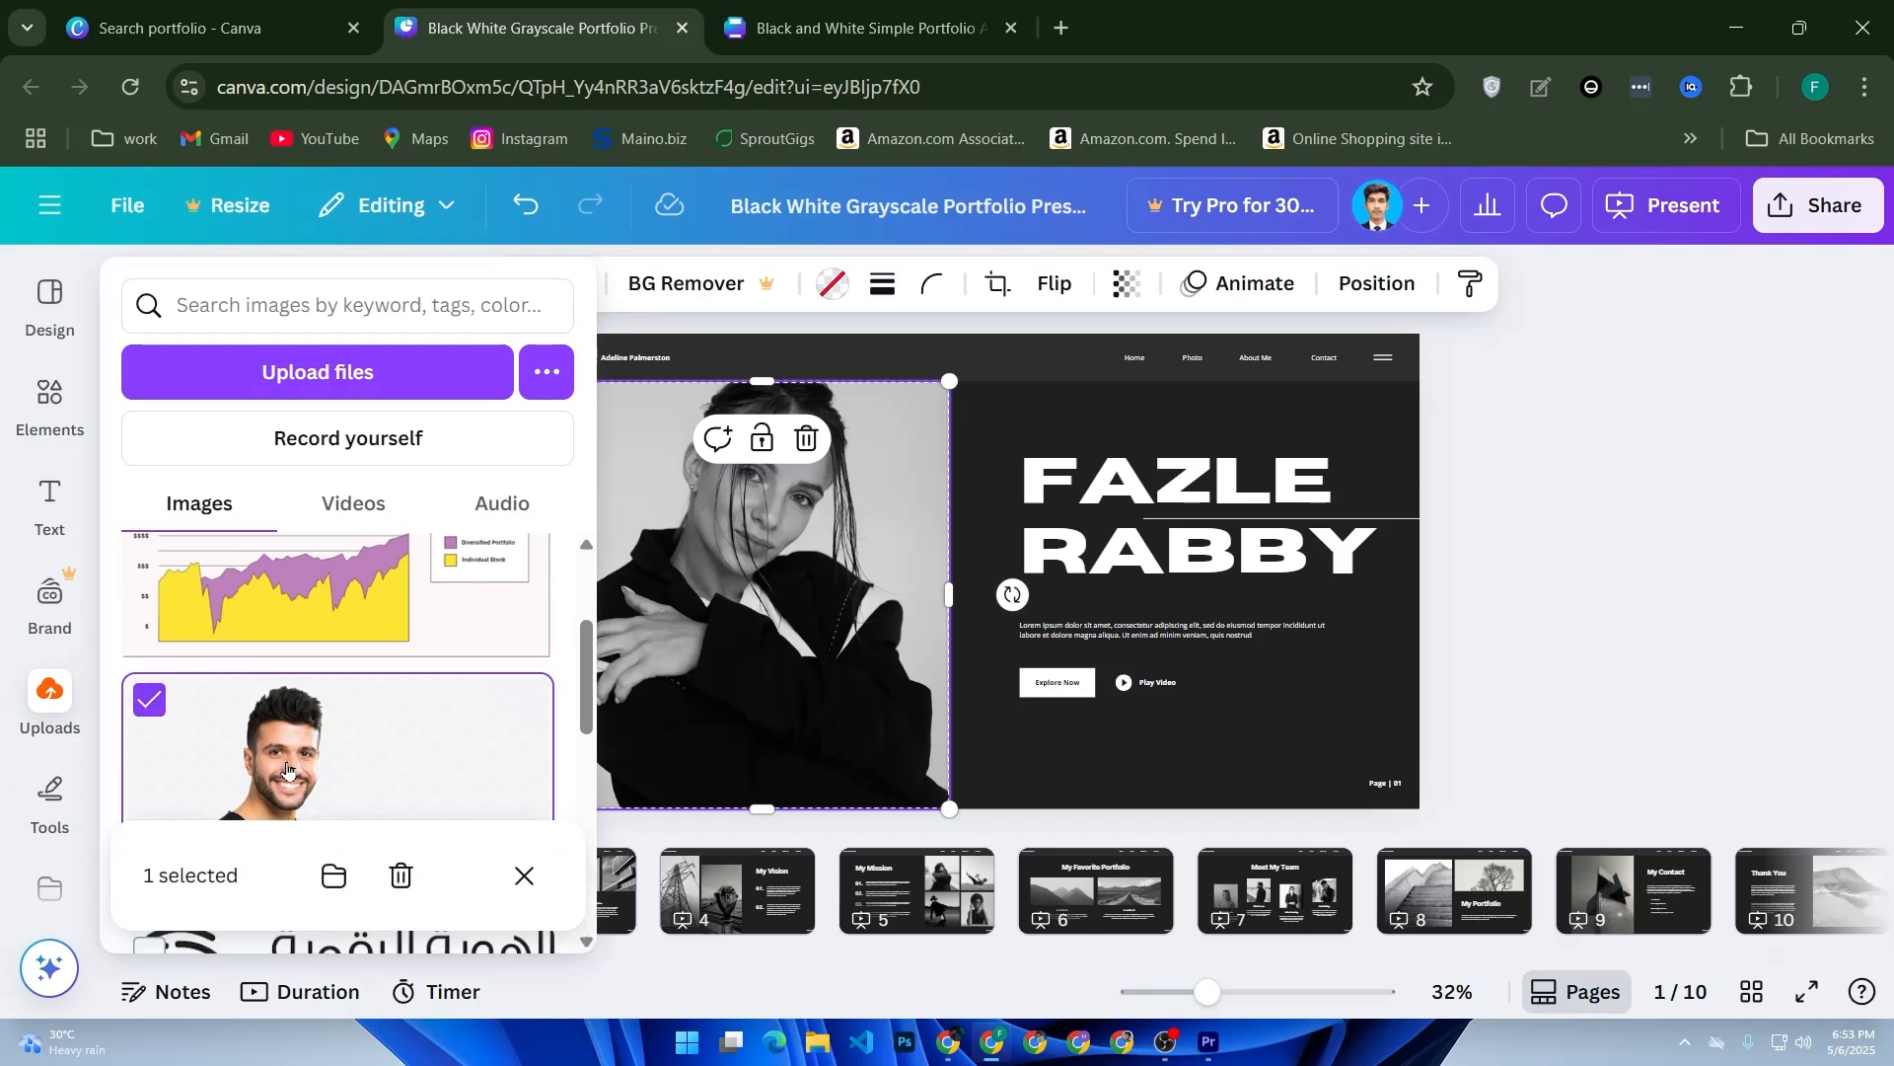
{"action": "left_click", "coordinate": [52, 708]}
{"action": "left_click_drag", "start_coordinate": [231, 755], "coordinate": [992, 684]}
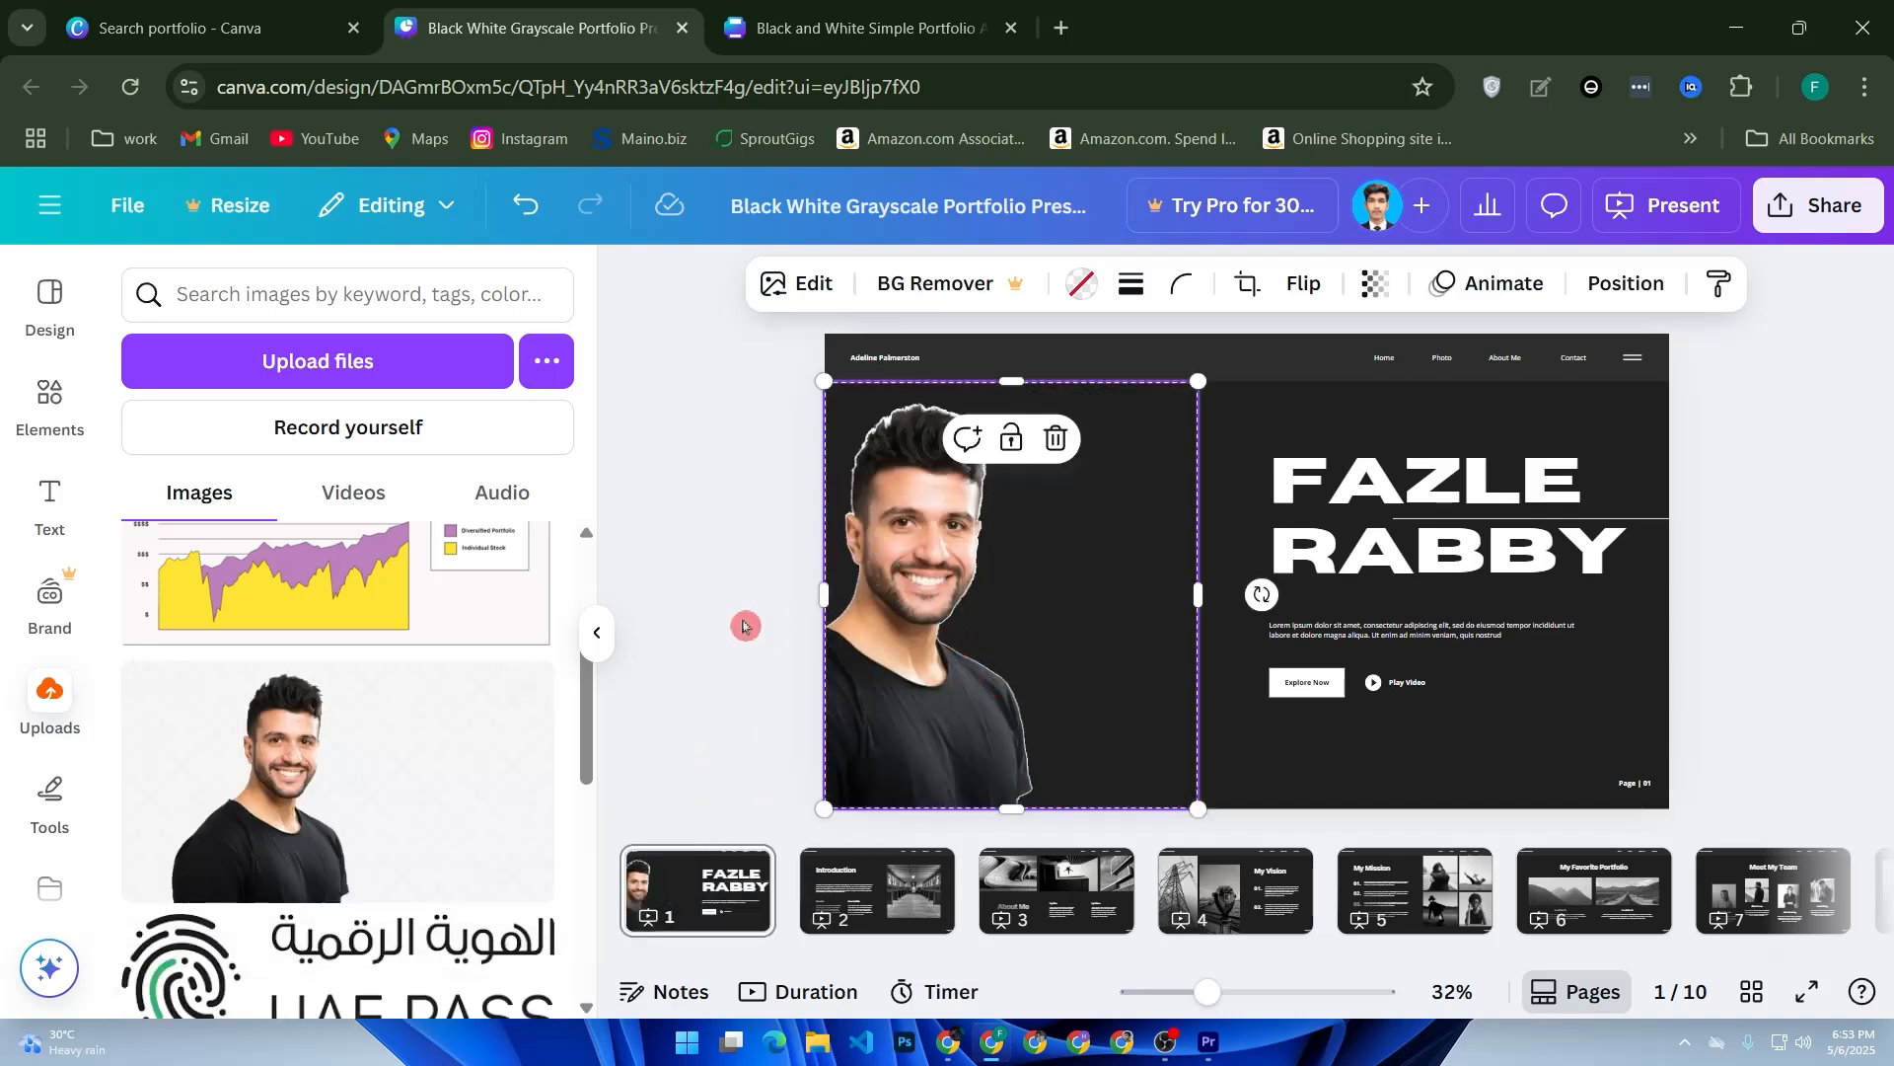
{"action": "left_click", "coordinate": [774, 610]}
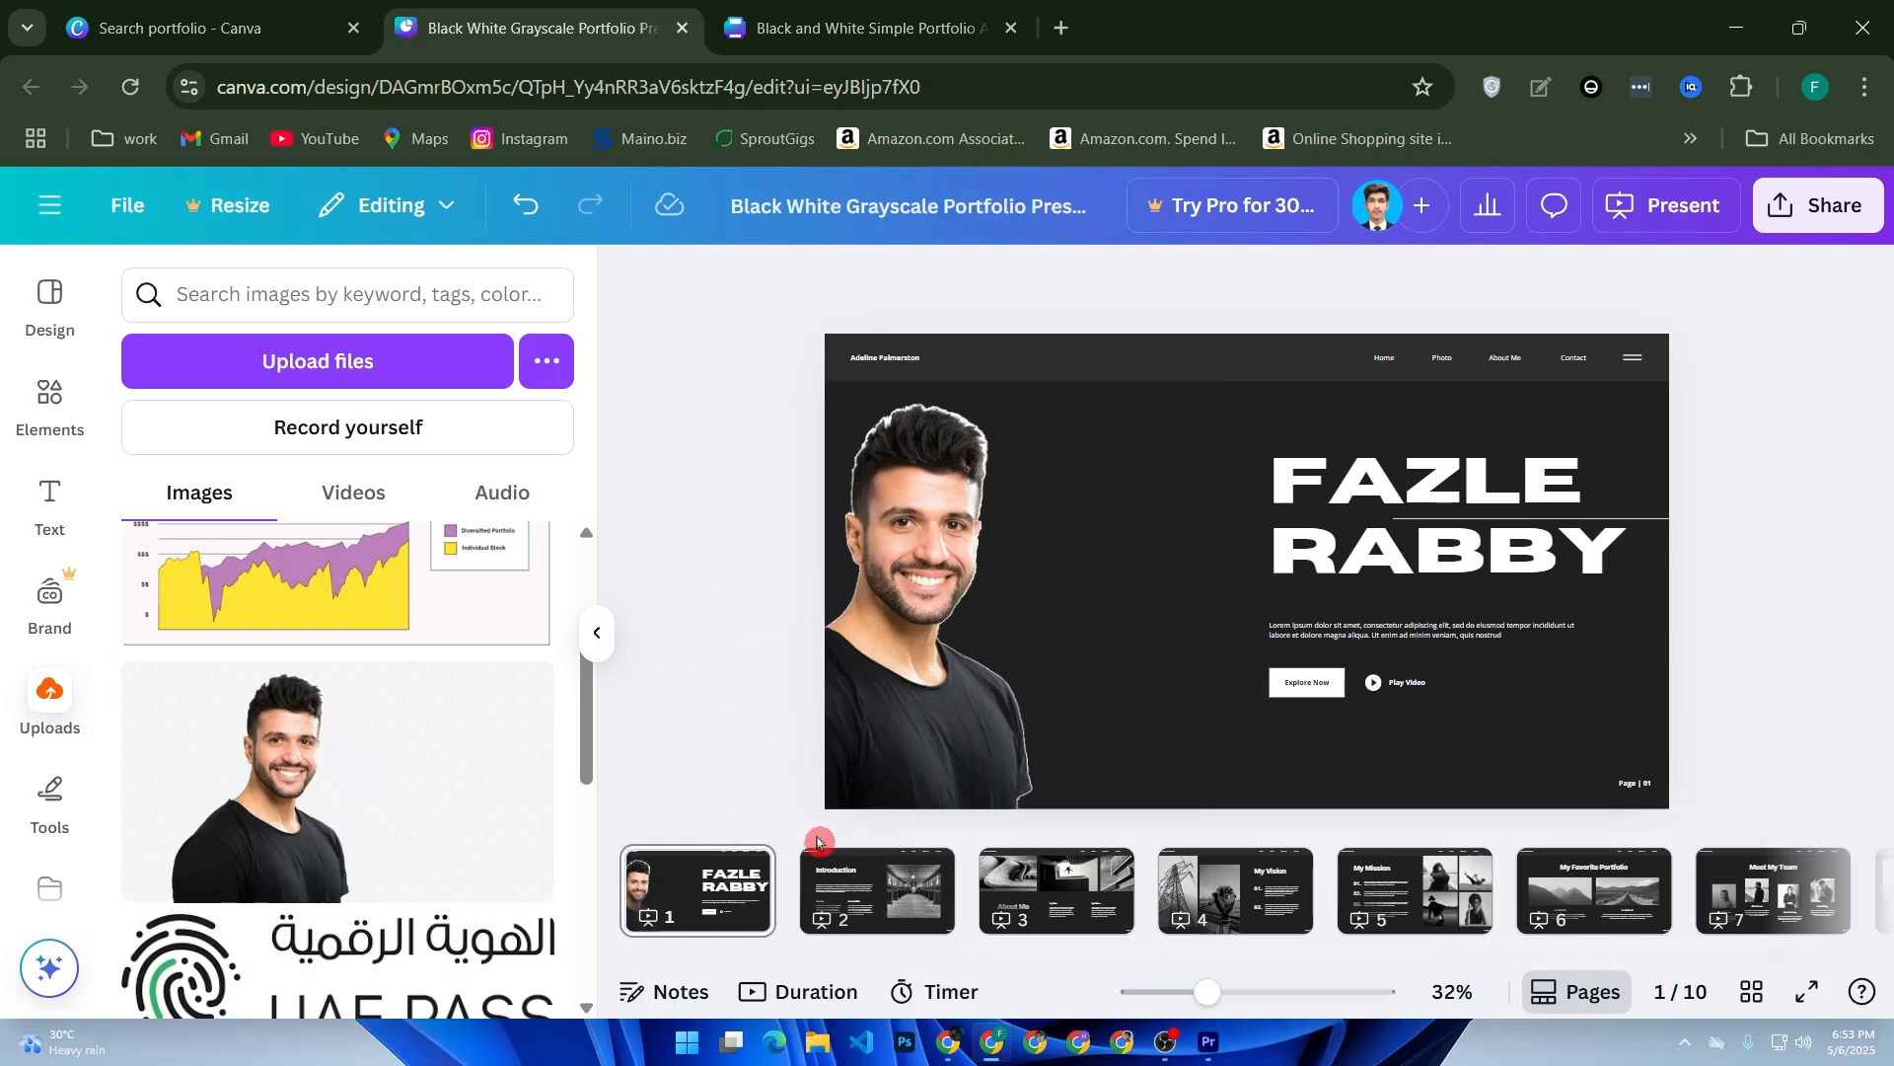
Step: Look at the hallway photo on the page 2 Introduction slide, then go to the About Me slide
{"action": "left_click", "coordinate": [832, 878]}
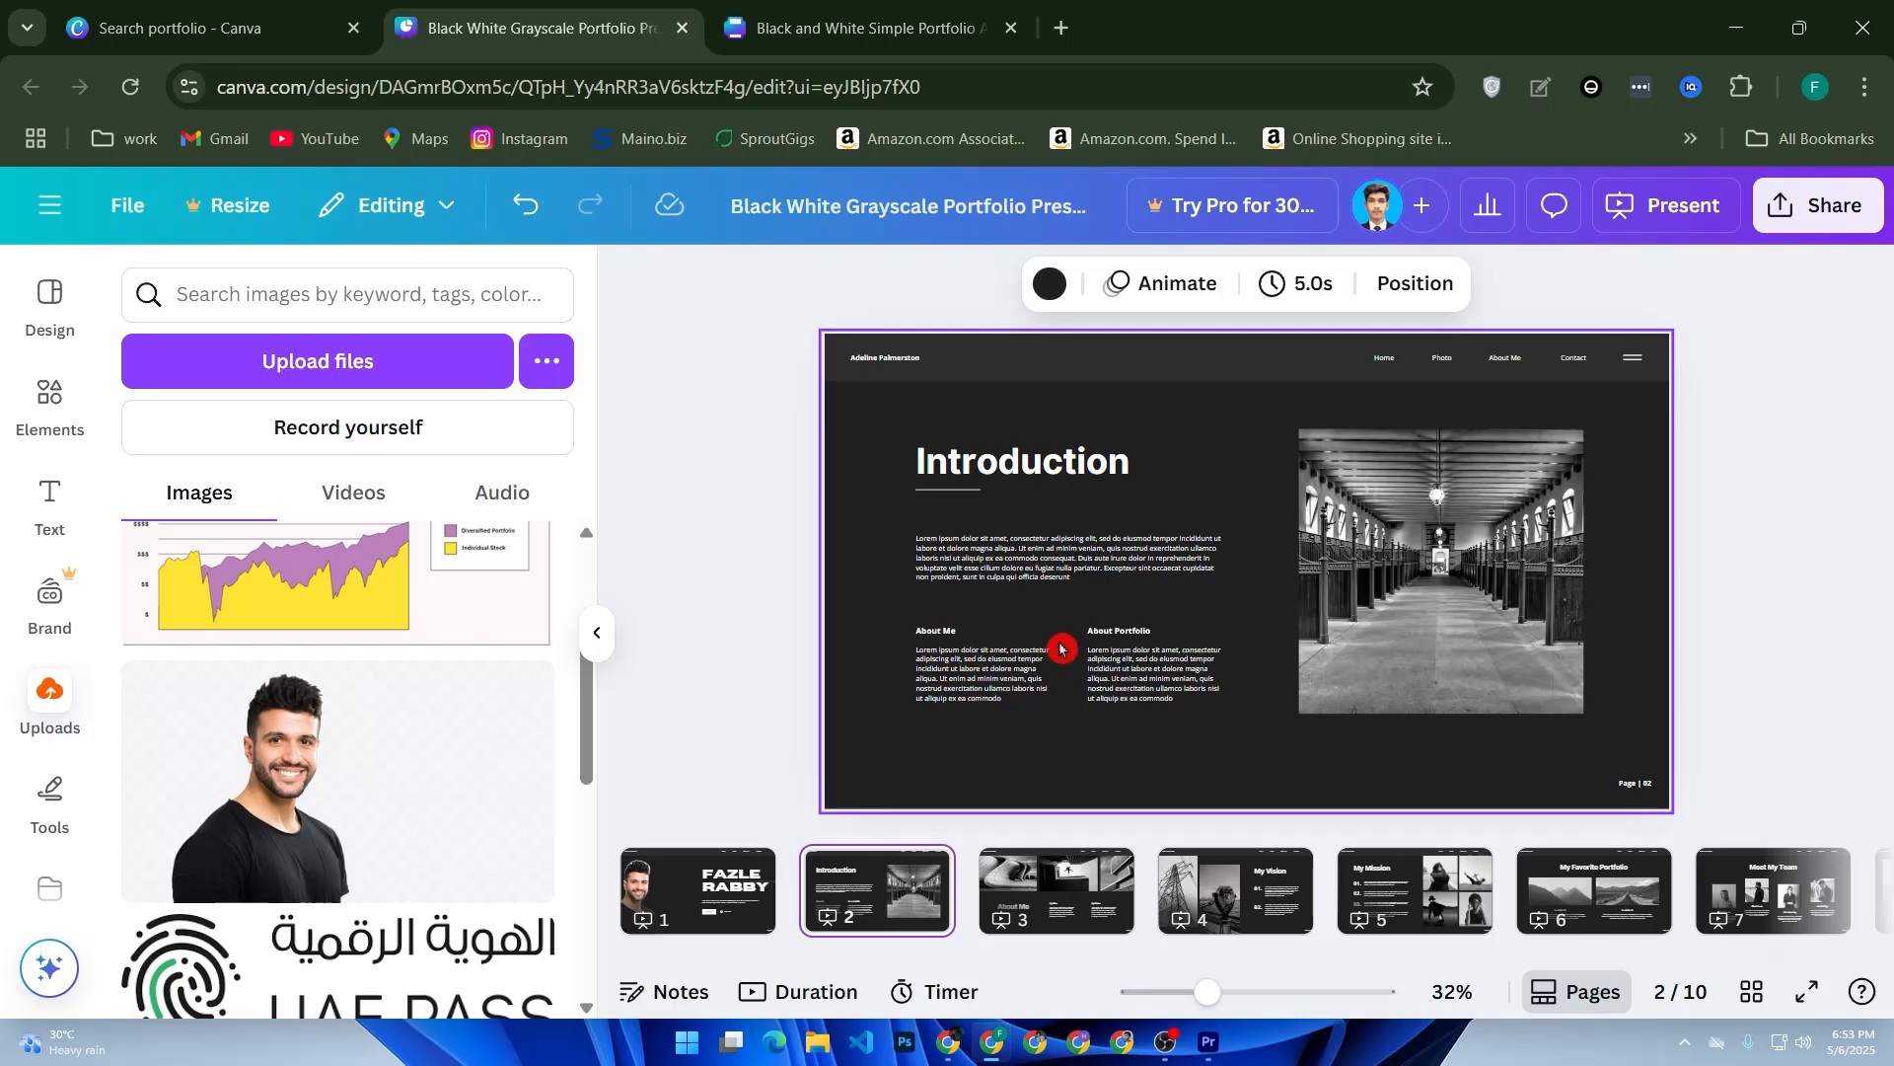
{"action": "left_click", "coordinate": [1321, 685]}
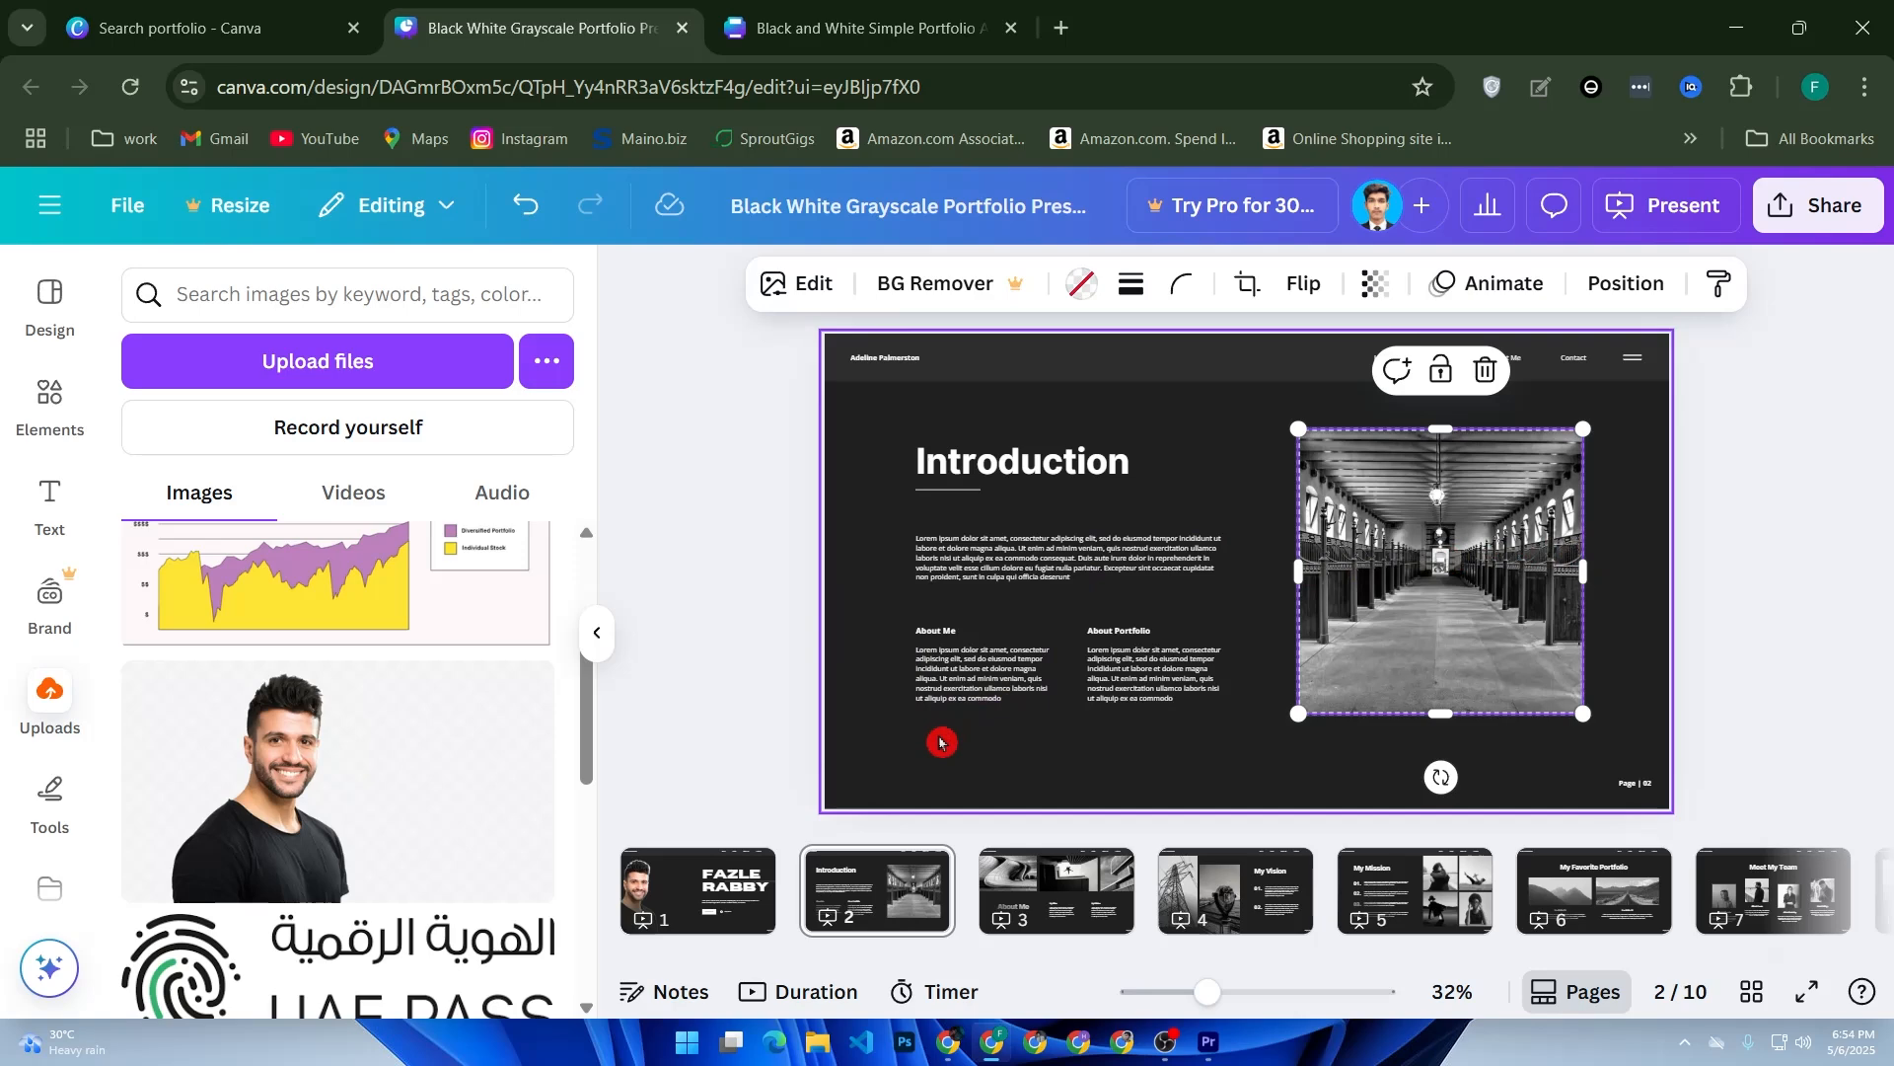
{"action": "left_click", "coordinate": [1022, 872]}
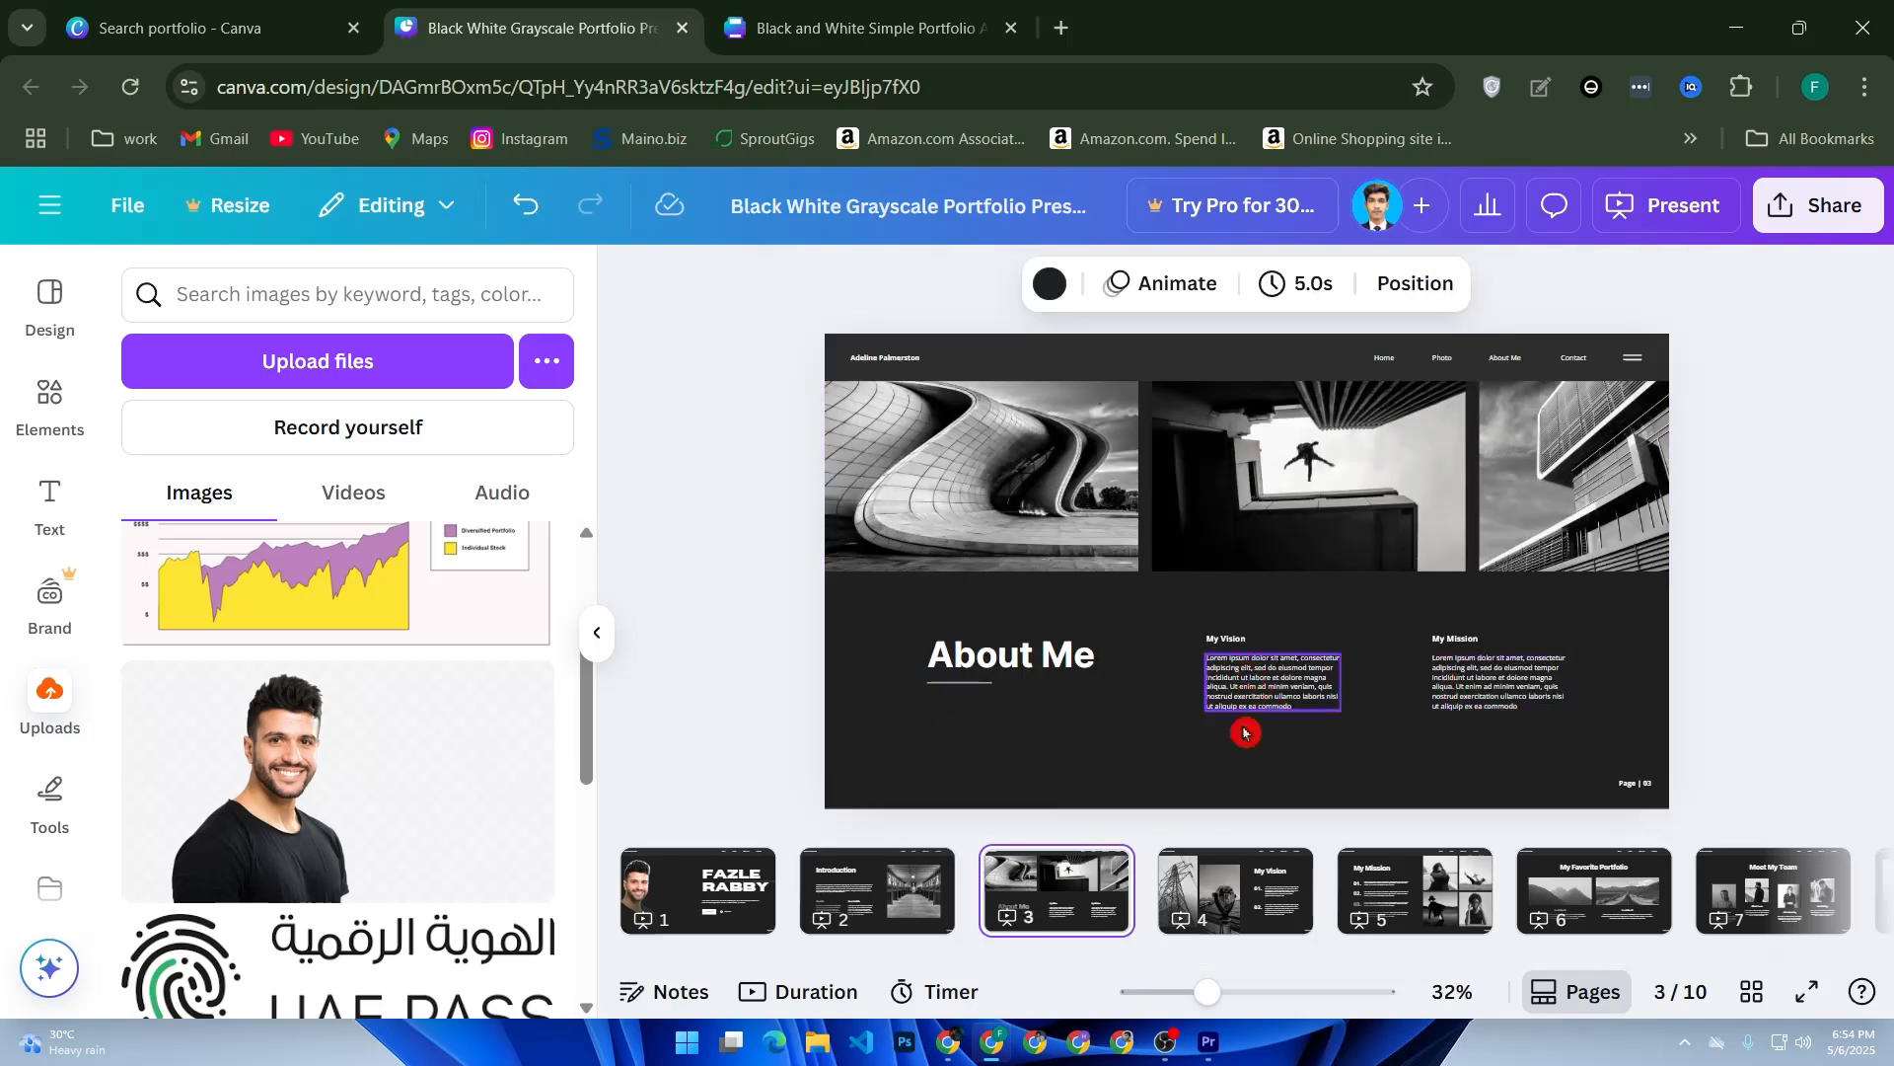
Step: Step through the My Vision, My Mission and Favorite Portfolio slides to Meet My Team, zoomed to 27%
{"action": "left_click", "coordinate": [1256, 916]}
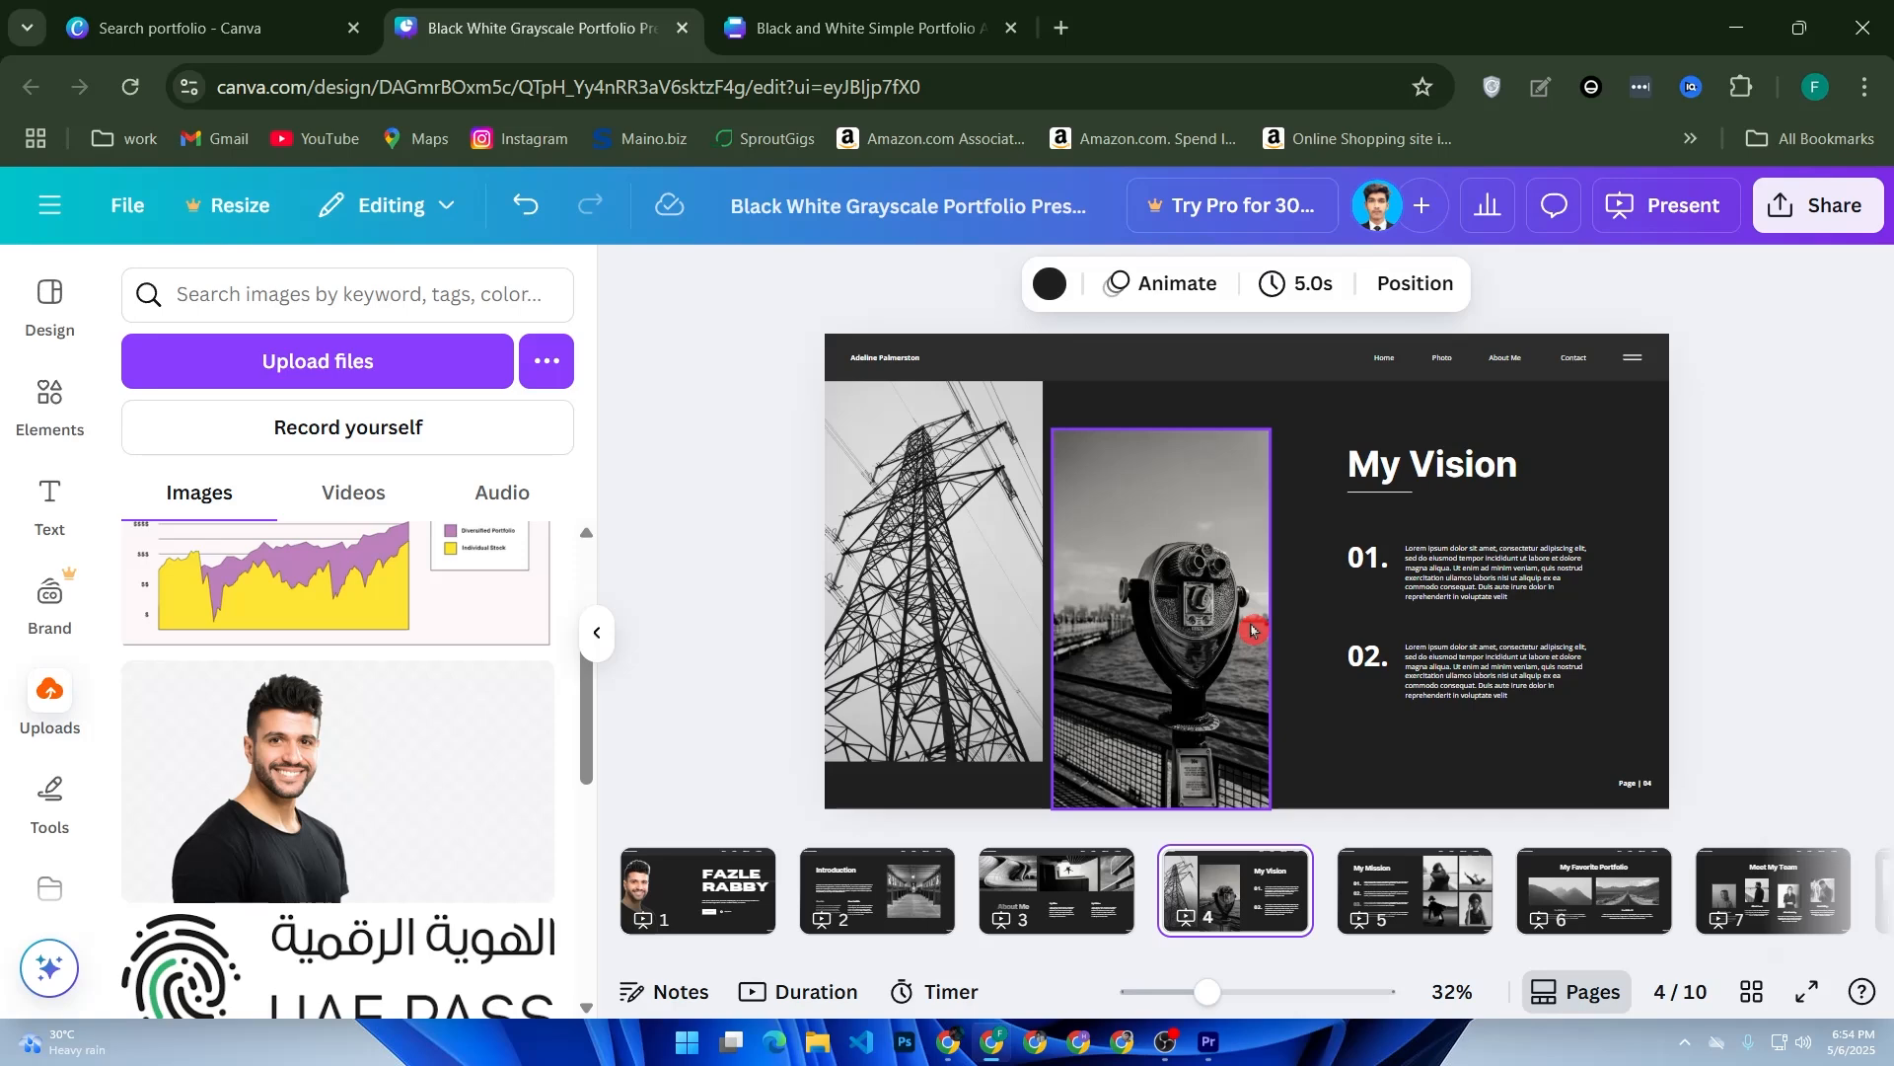
{"action": "left_click", "coordinate": [1367, 886]}
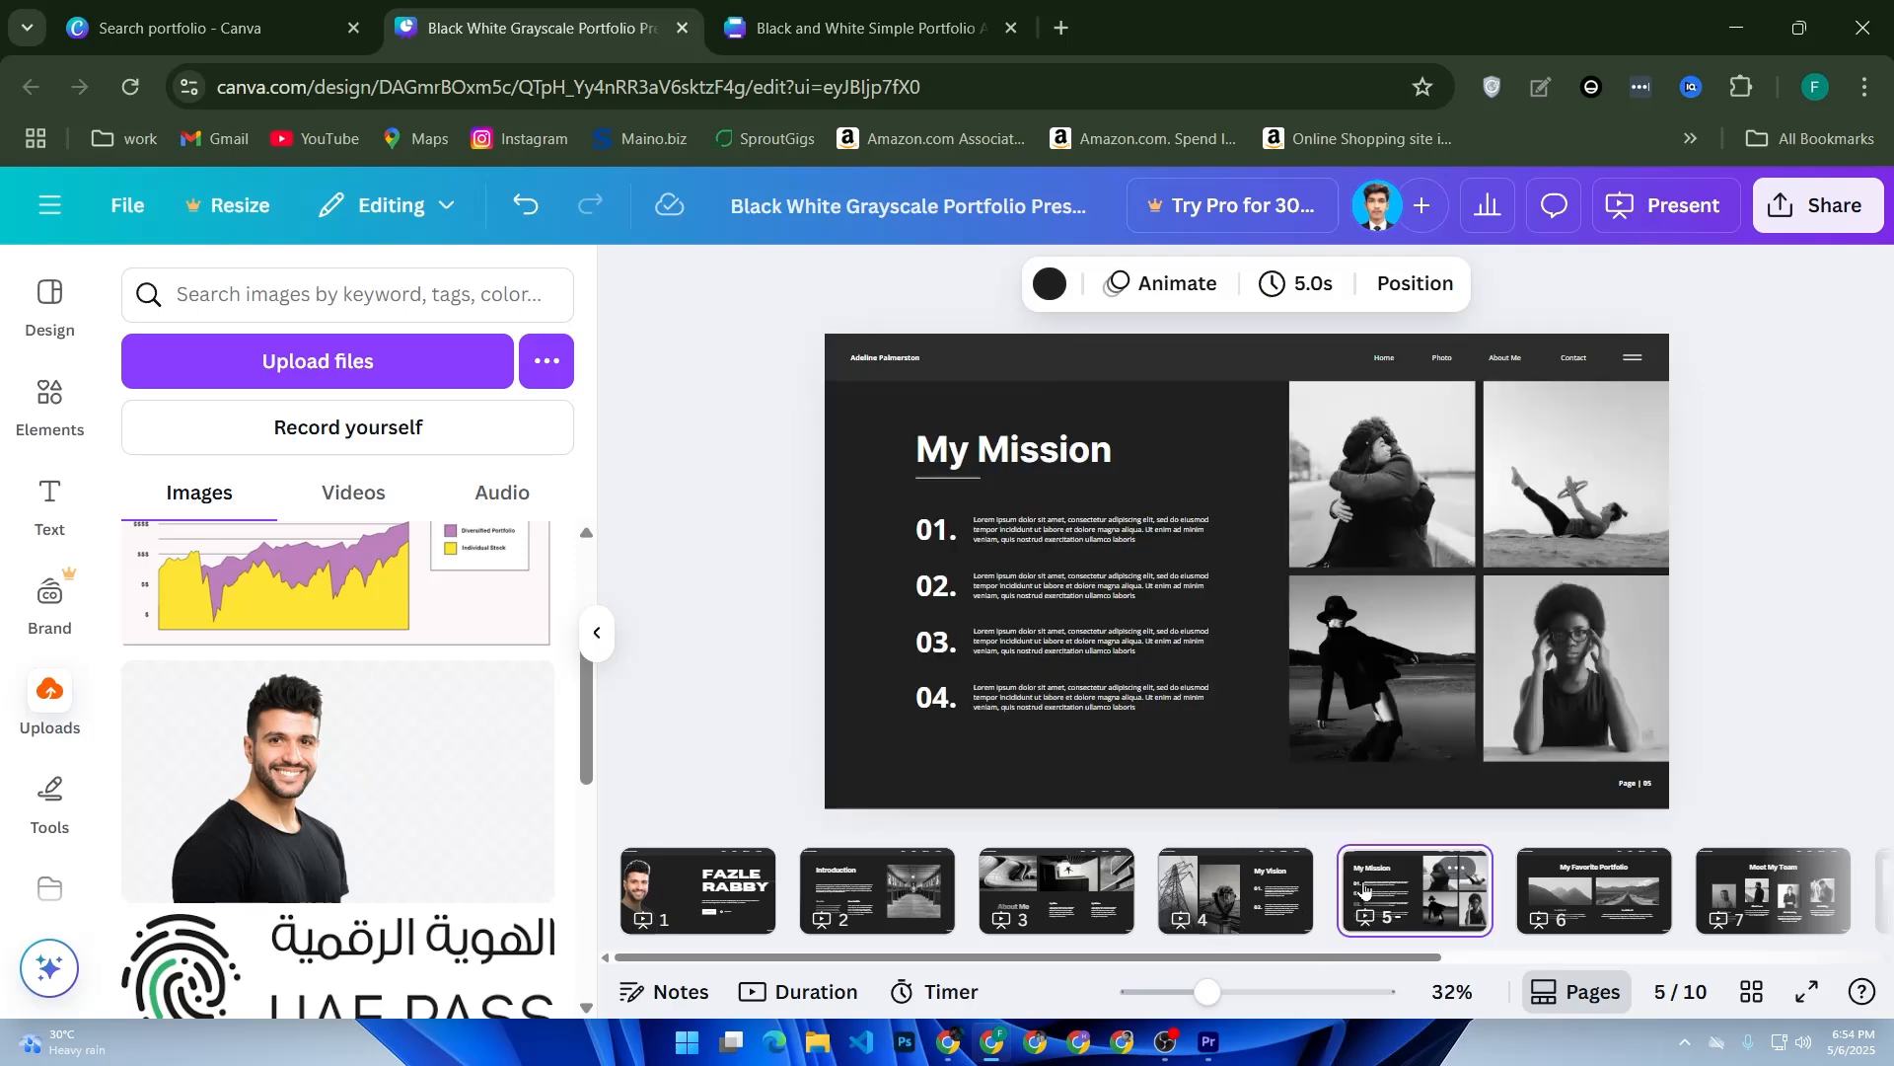
{"action": "left_click", "coordinate": [1535, 900]}
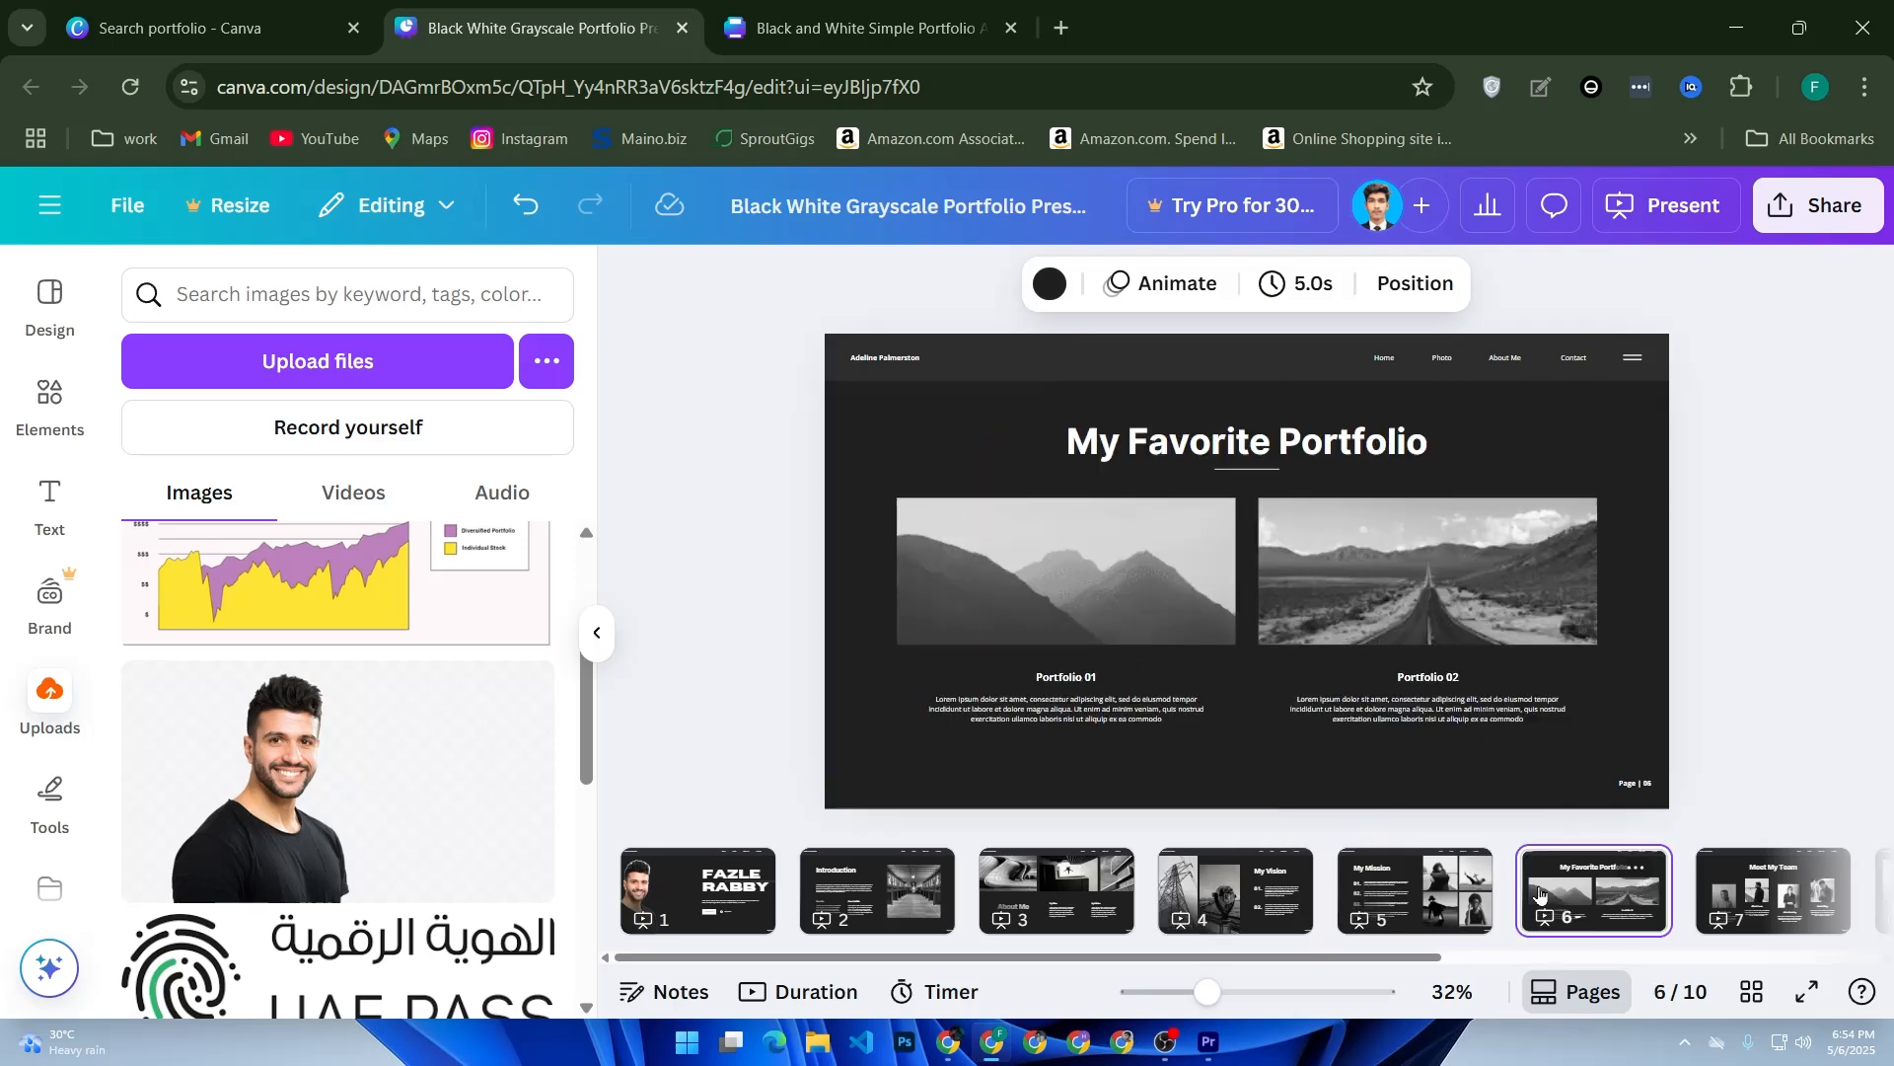
{"action": "left_click", "coordinate": [1718, 906]}
{"action": "left_click_drag", "start_coordinate": [1208, 991], "coordinate": [1196, 996]}
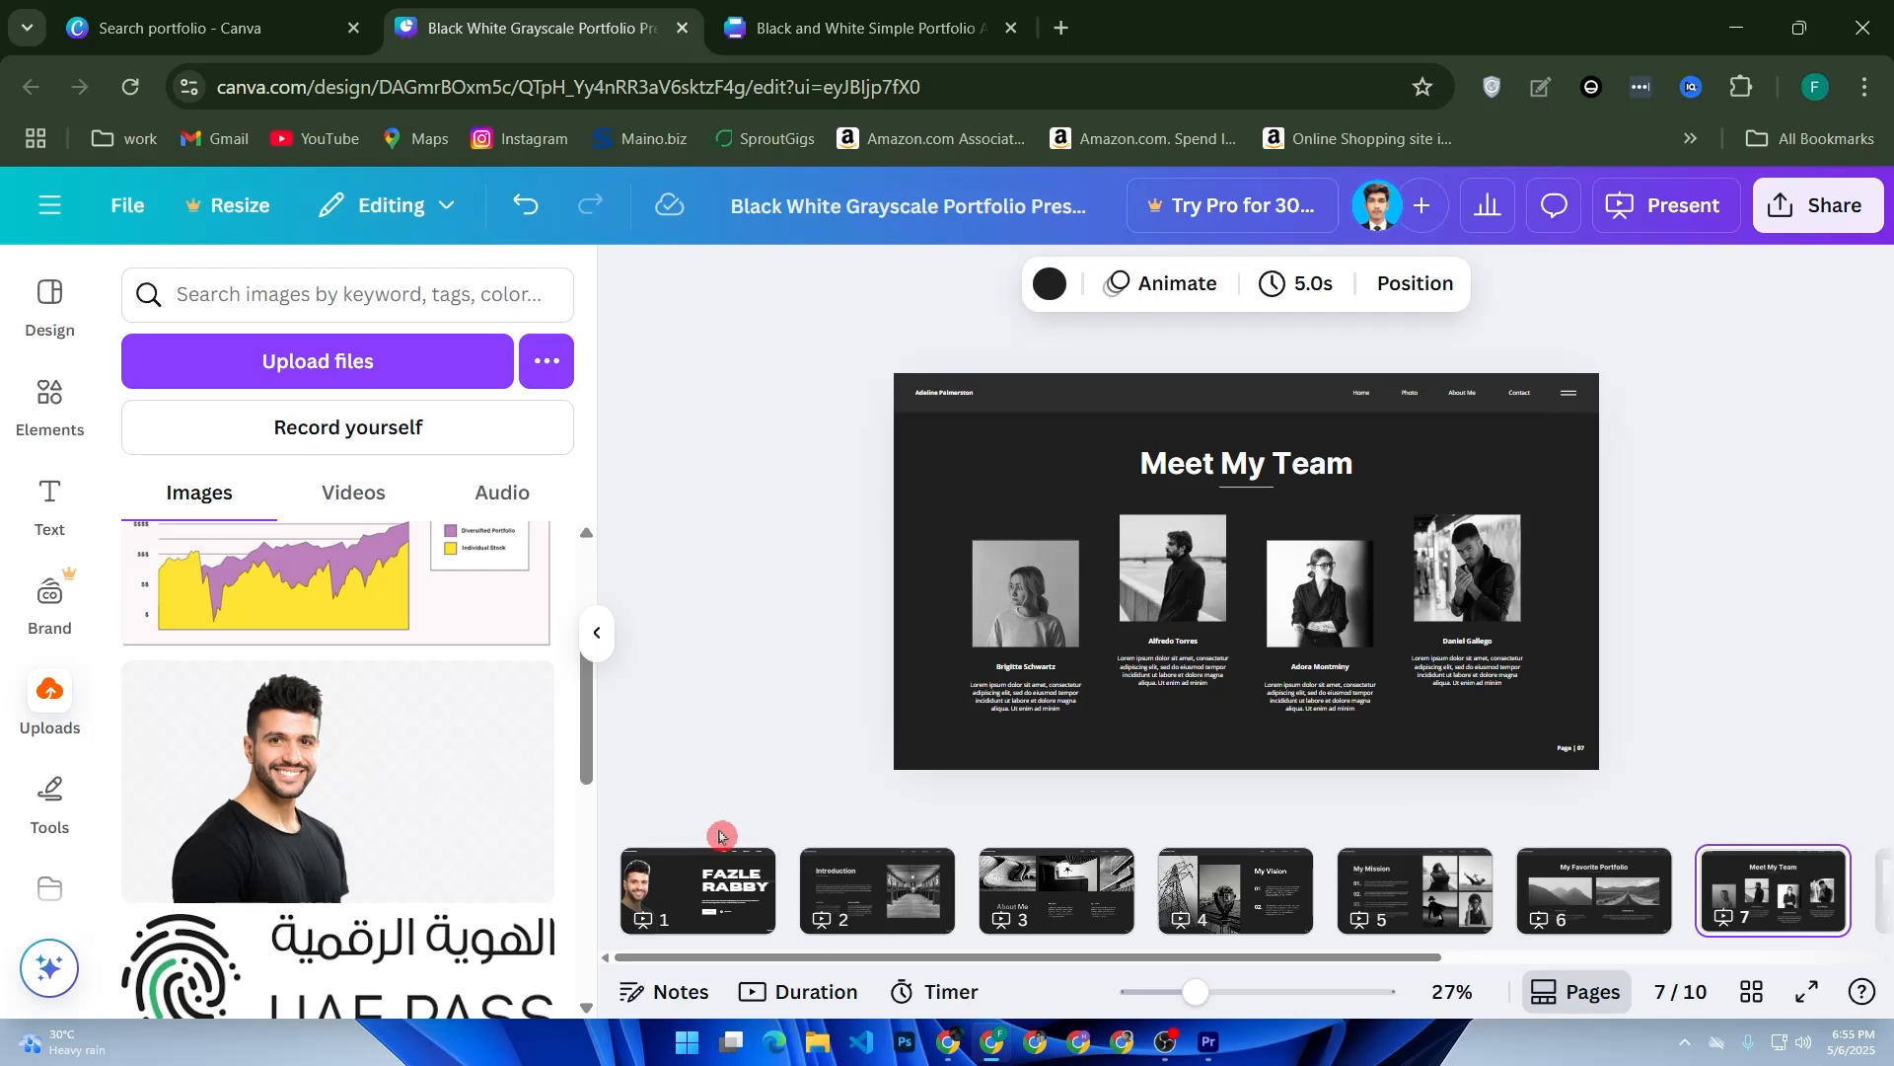
{"action": "left_click", "coordinate": [64, 419]}
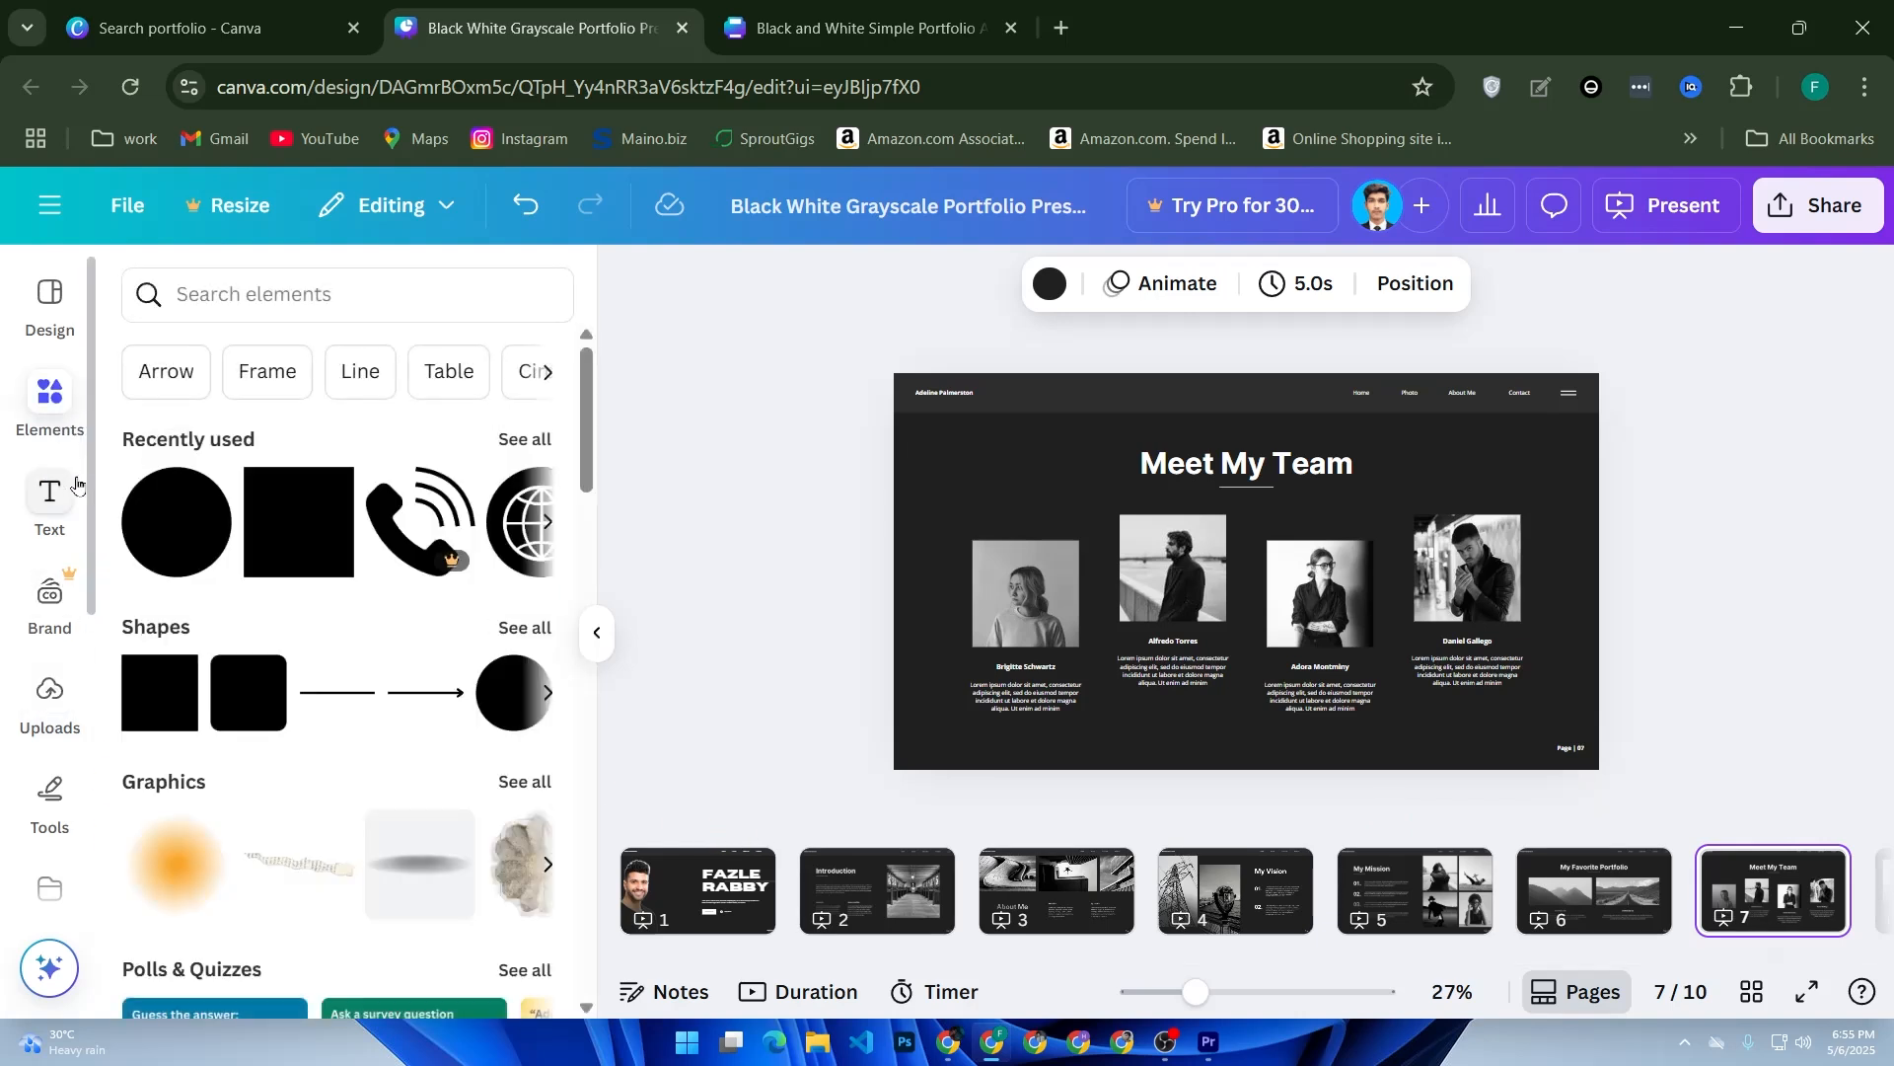
Step: Rerun the recent 'website icon' element search and scroll through its results
{"action": "left_click", "coordinate": [425, 314]}
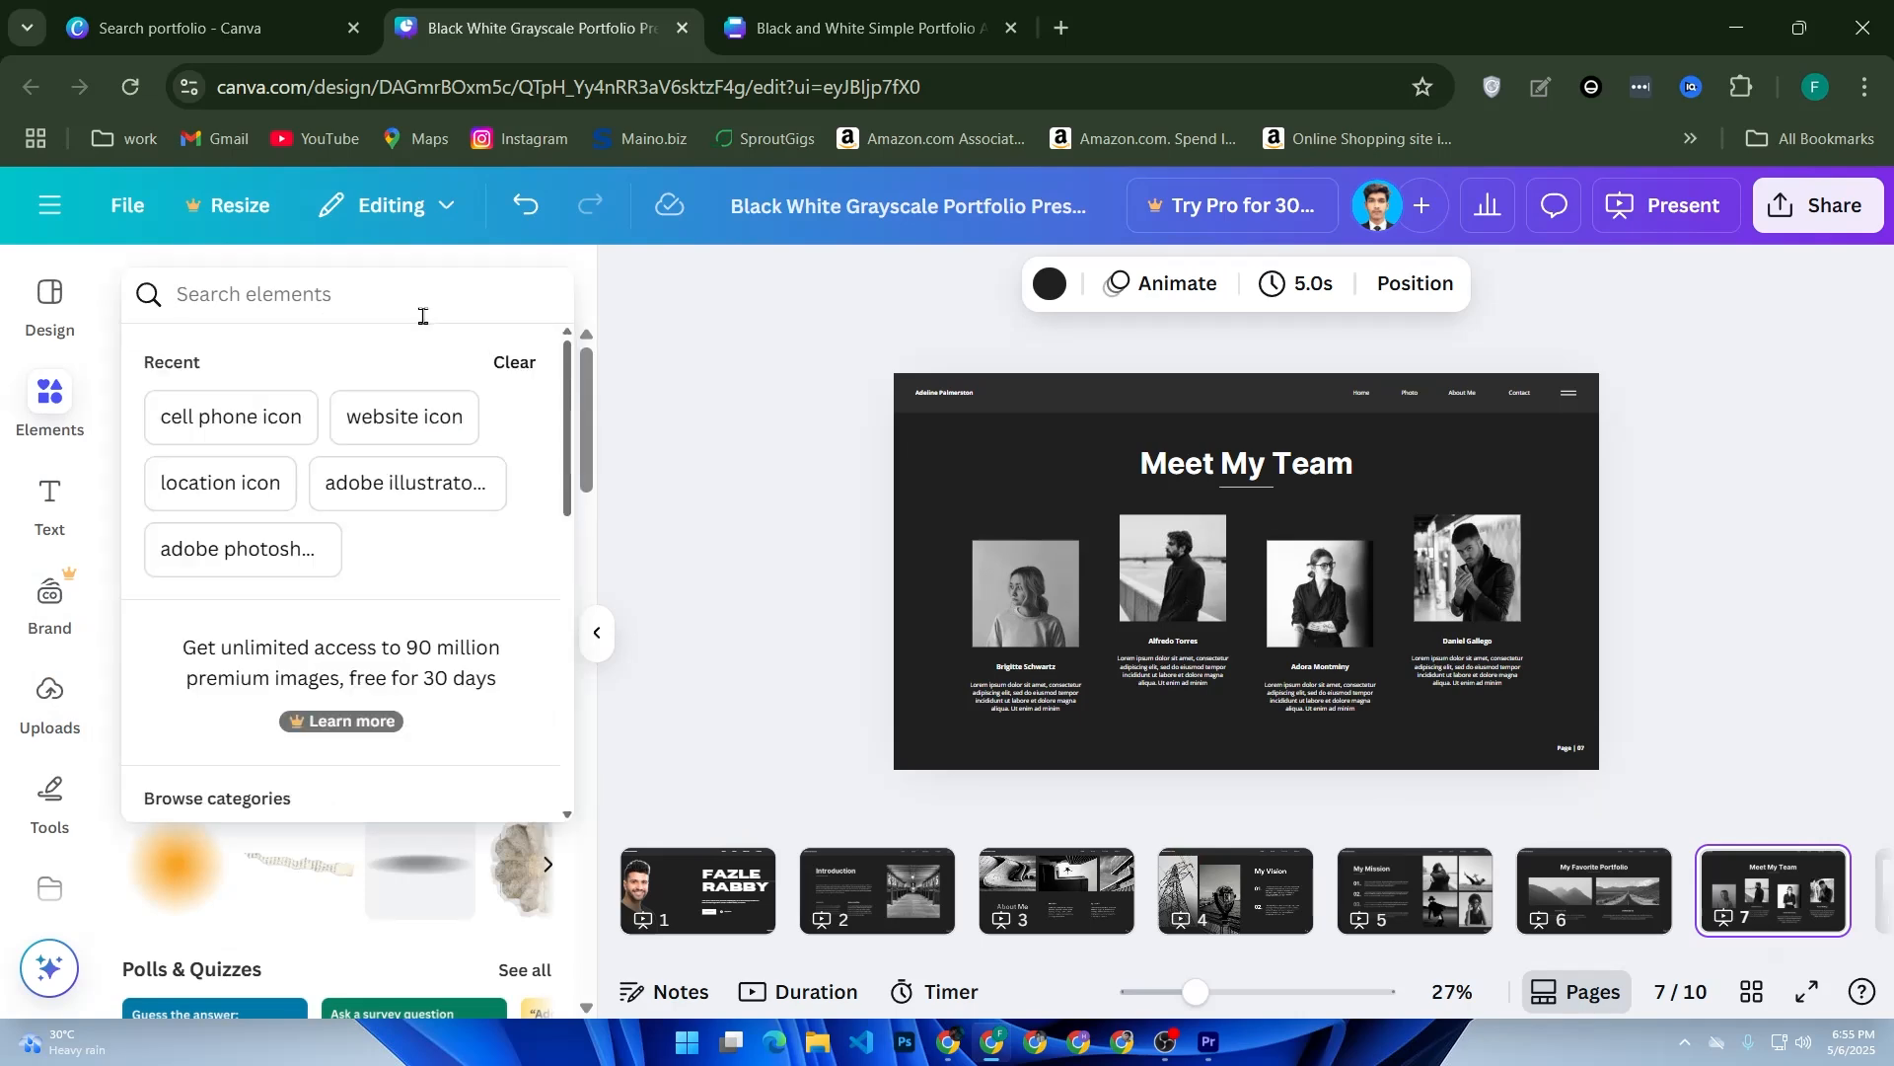
{"action": "left_click", "coordinate": [421, 419]}
{"action": "scroll", "coordinate": [327, 603], "scroll_direction": "down", "scroll_amount": 7}
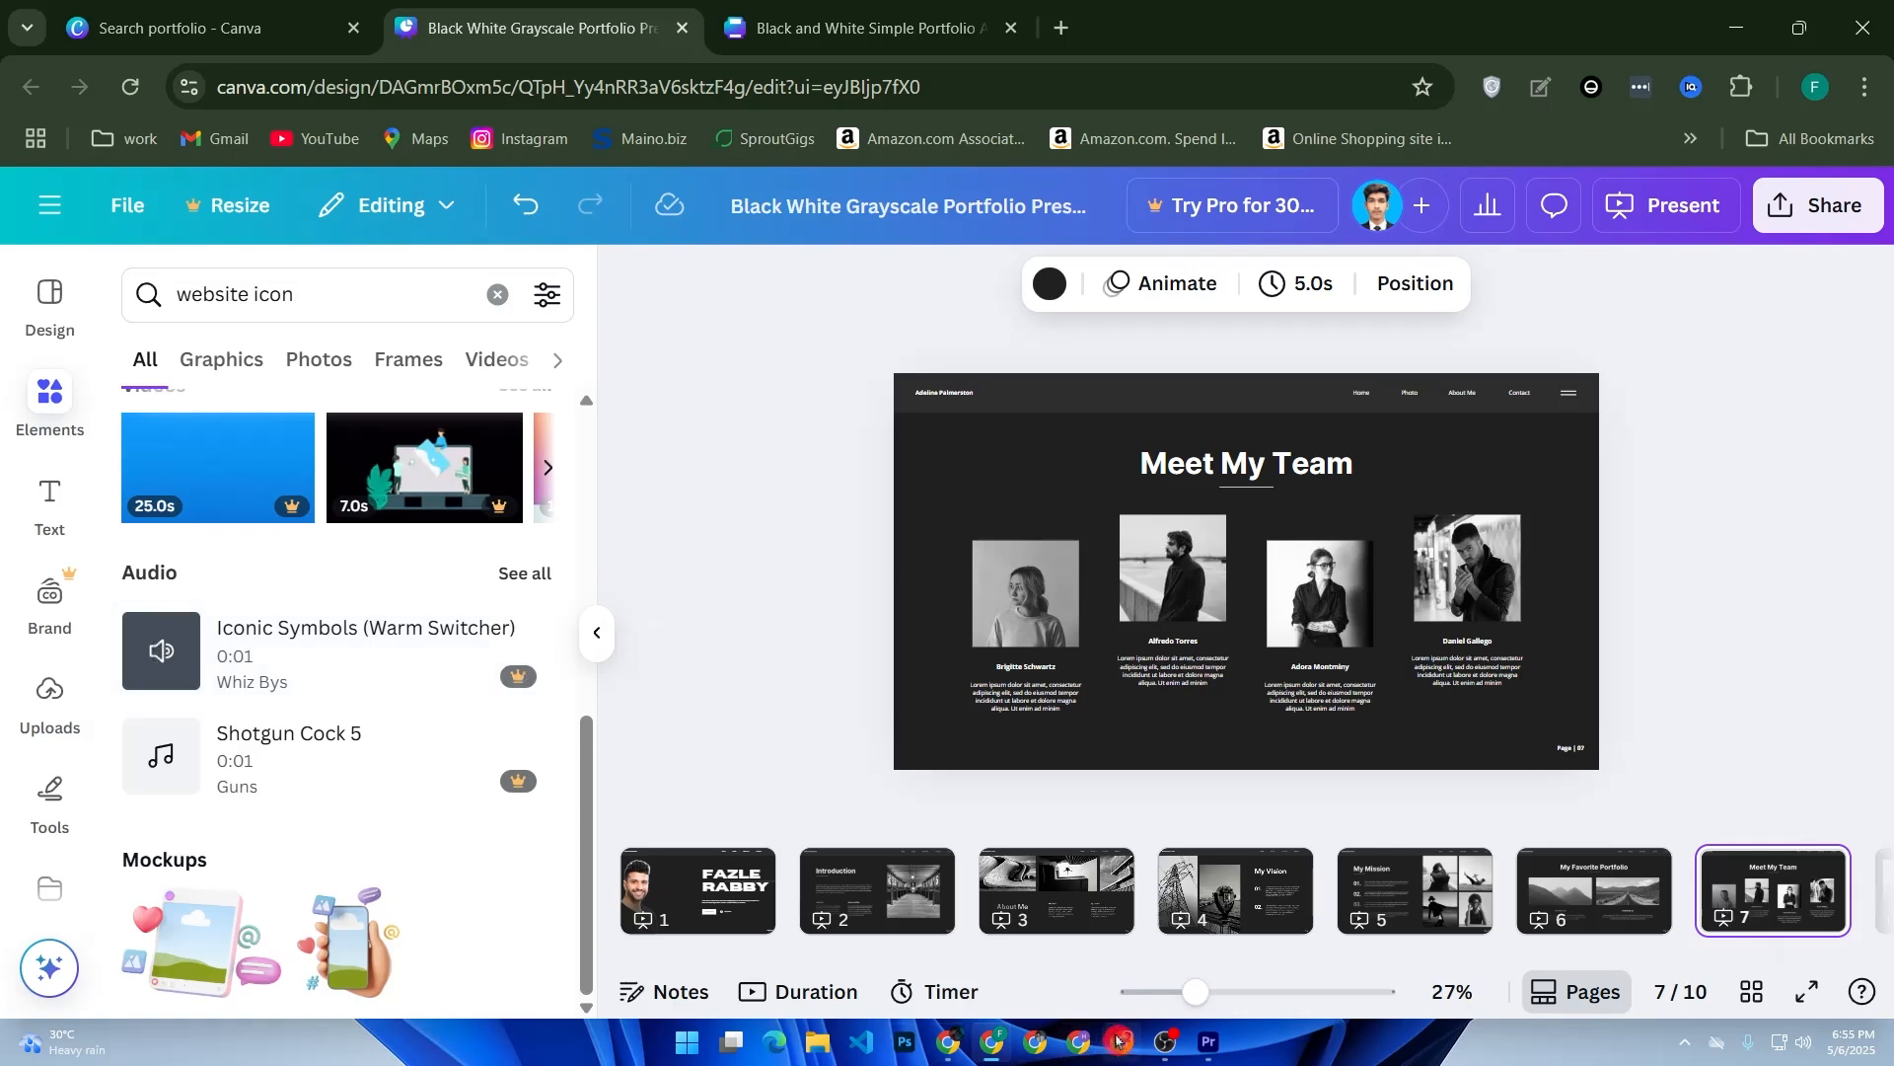
Step: Enlarge the first team member's bio on Meet My Team from 12 to 17 pt, then open Share
{"action": "left_click_drag", "start_coordinate": [1195, 993], "coordinate": [1219, 996]}
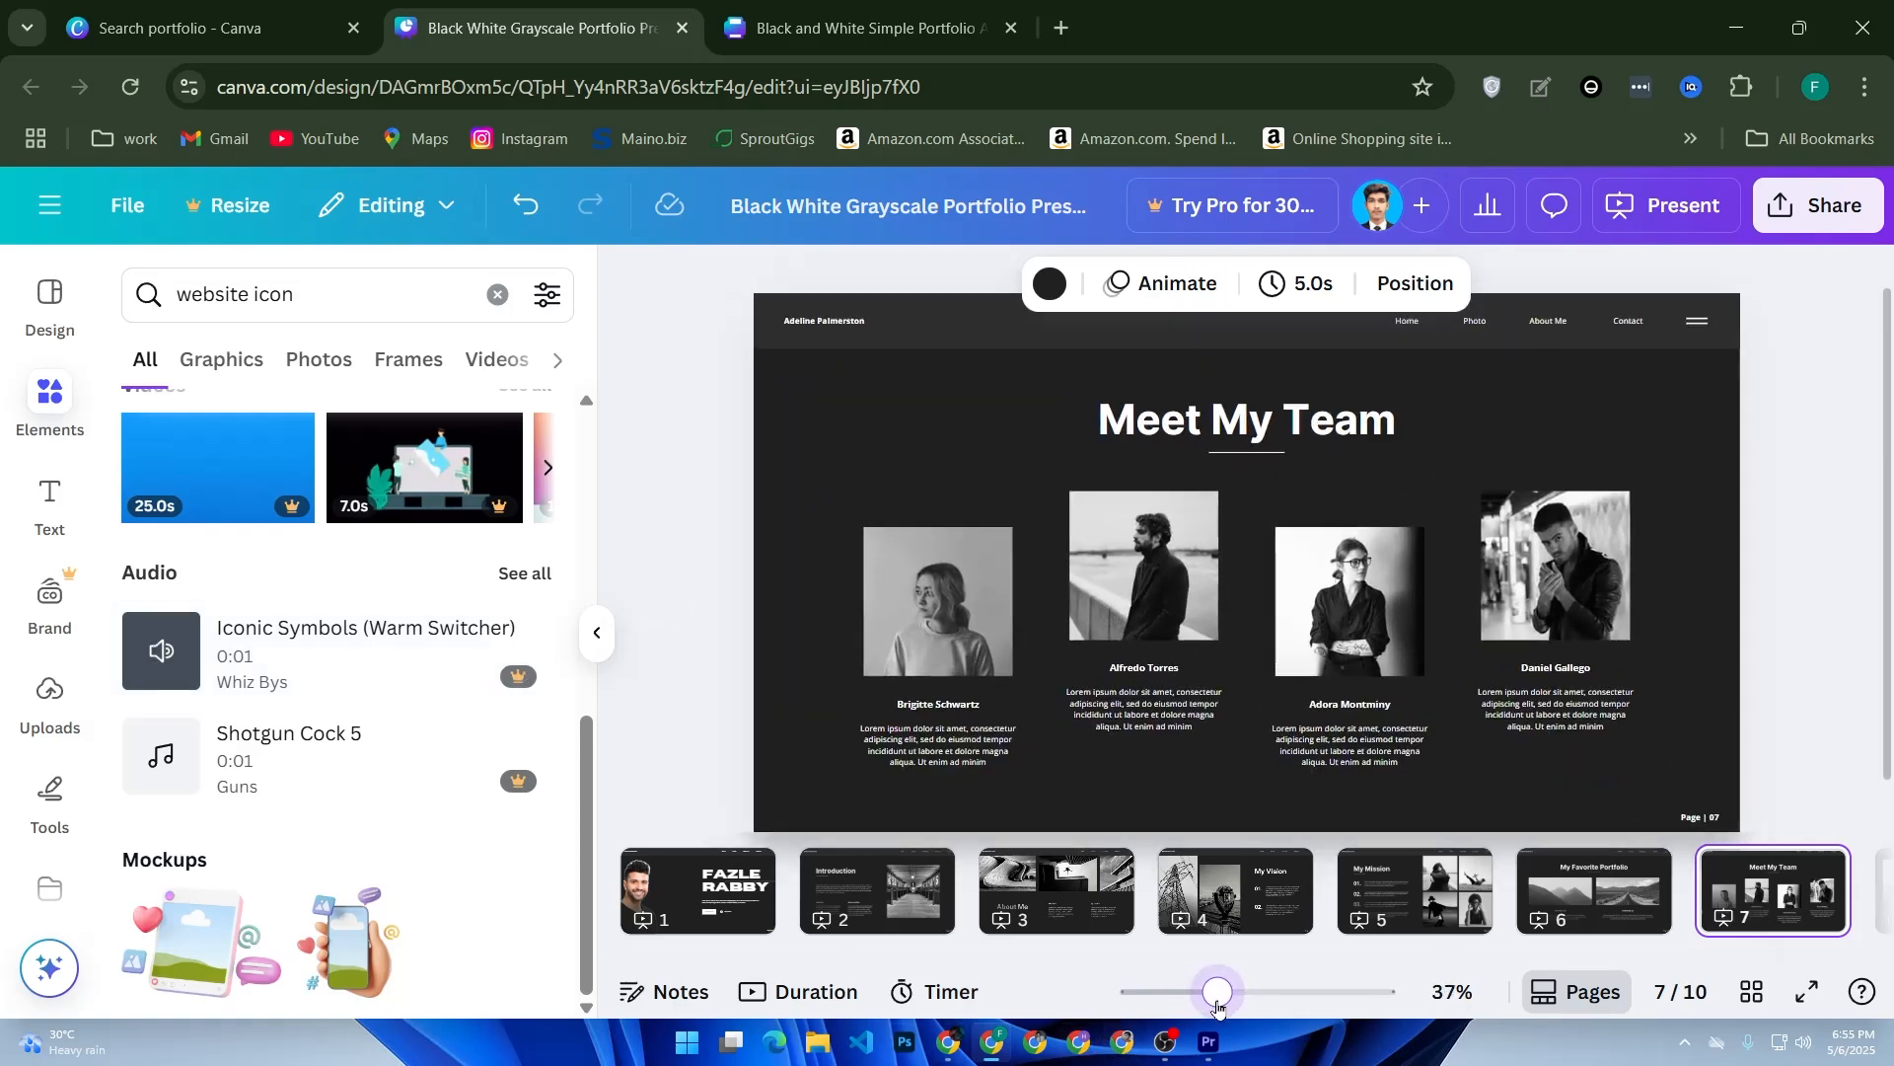
{"action": "left_click", "coordinate": [967, 752]}
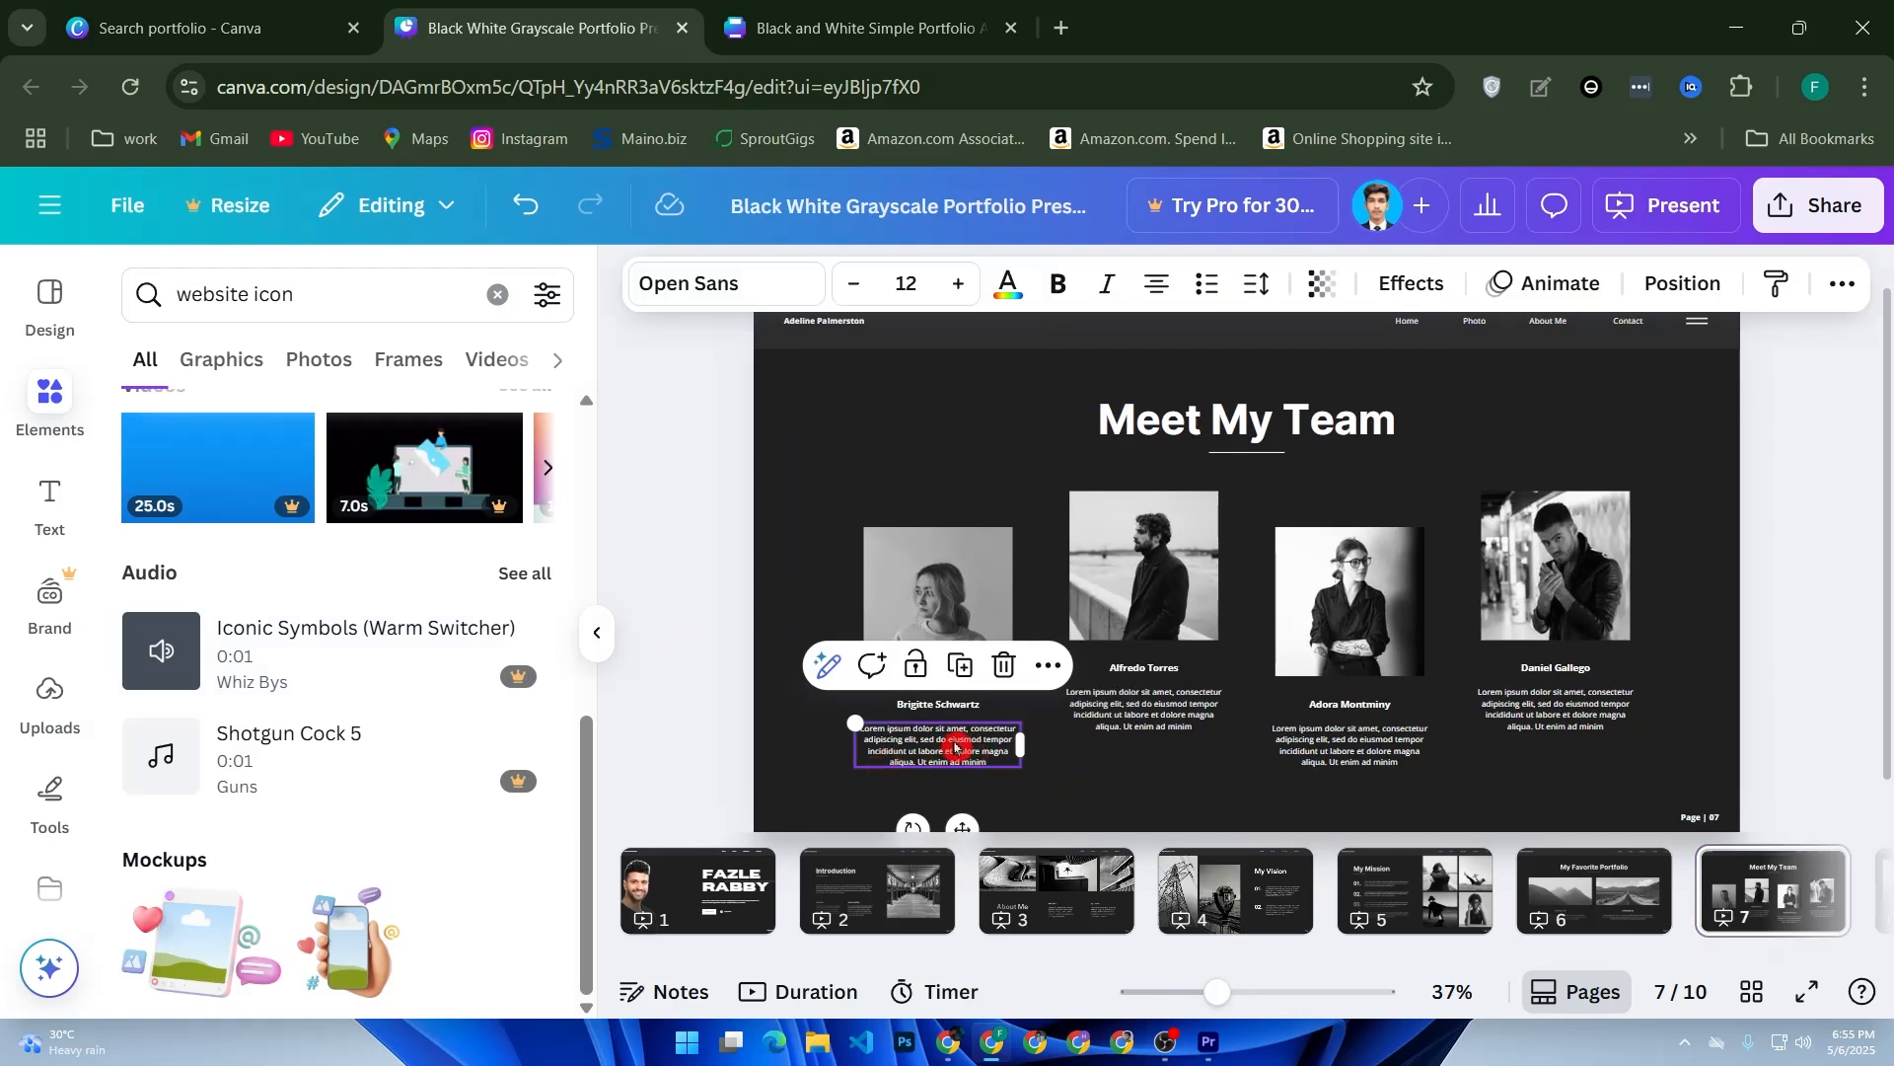
{"action": "left_click", "coordinate": [955, 748]}
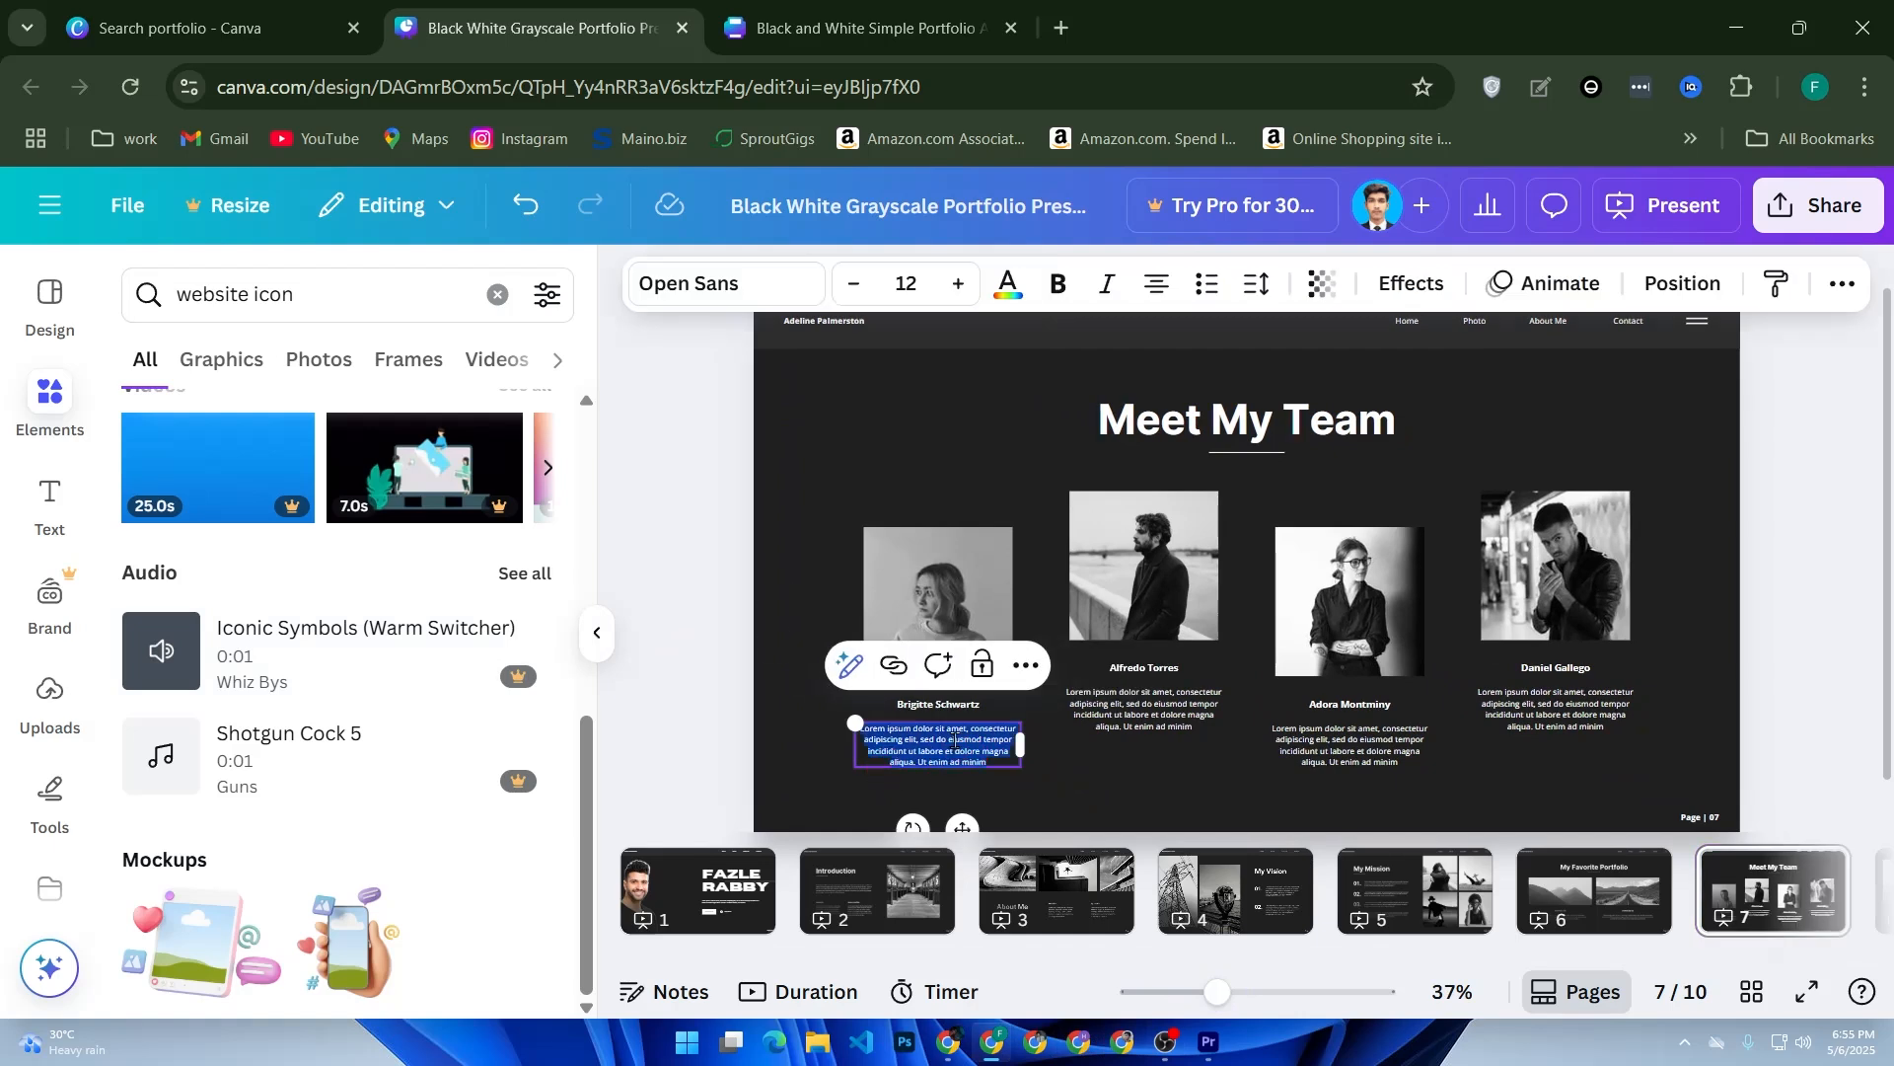
{"action": "left_click", "coordinate": [957, 285]}
{"action": "left_click", "coordinate": [957, 285]}
{"action": "left_click", "coordinate": [957, 285]}
{"action": "left_click", "coordinate": [957, 286]}
{"action": "left_click", "coordinate": [957, 285]}
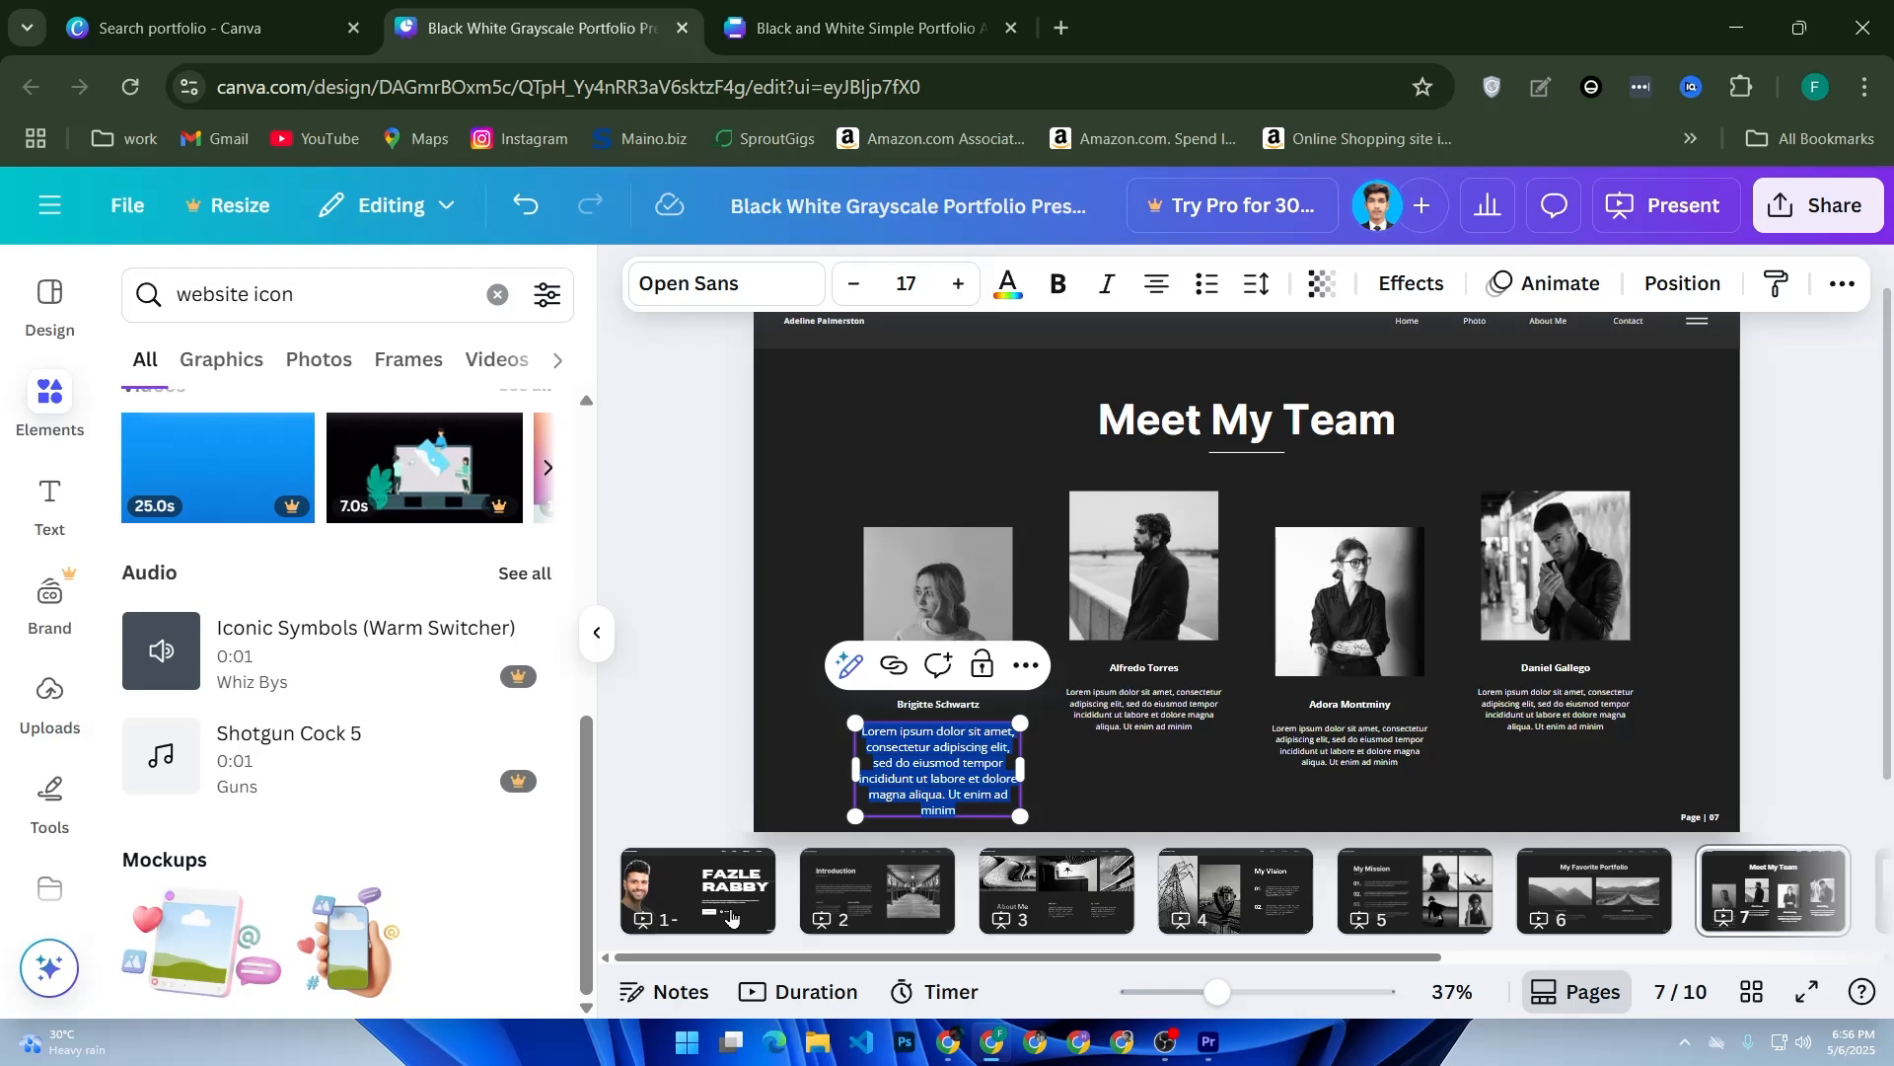
{"action": "left_click", "coordinate": [1833, 223]}
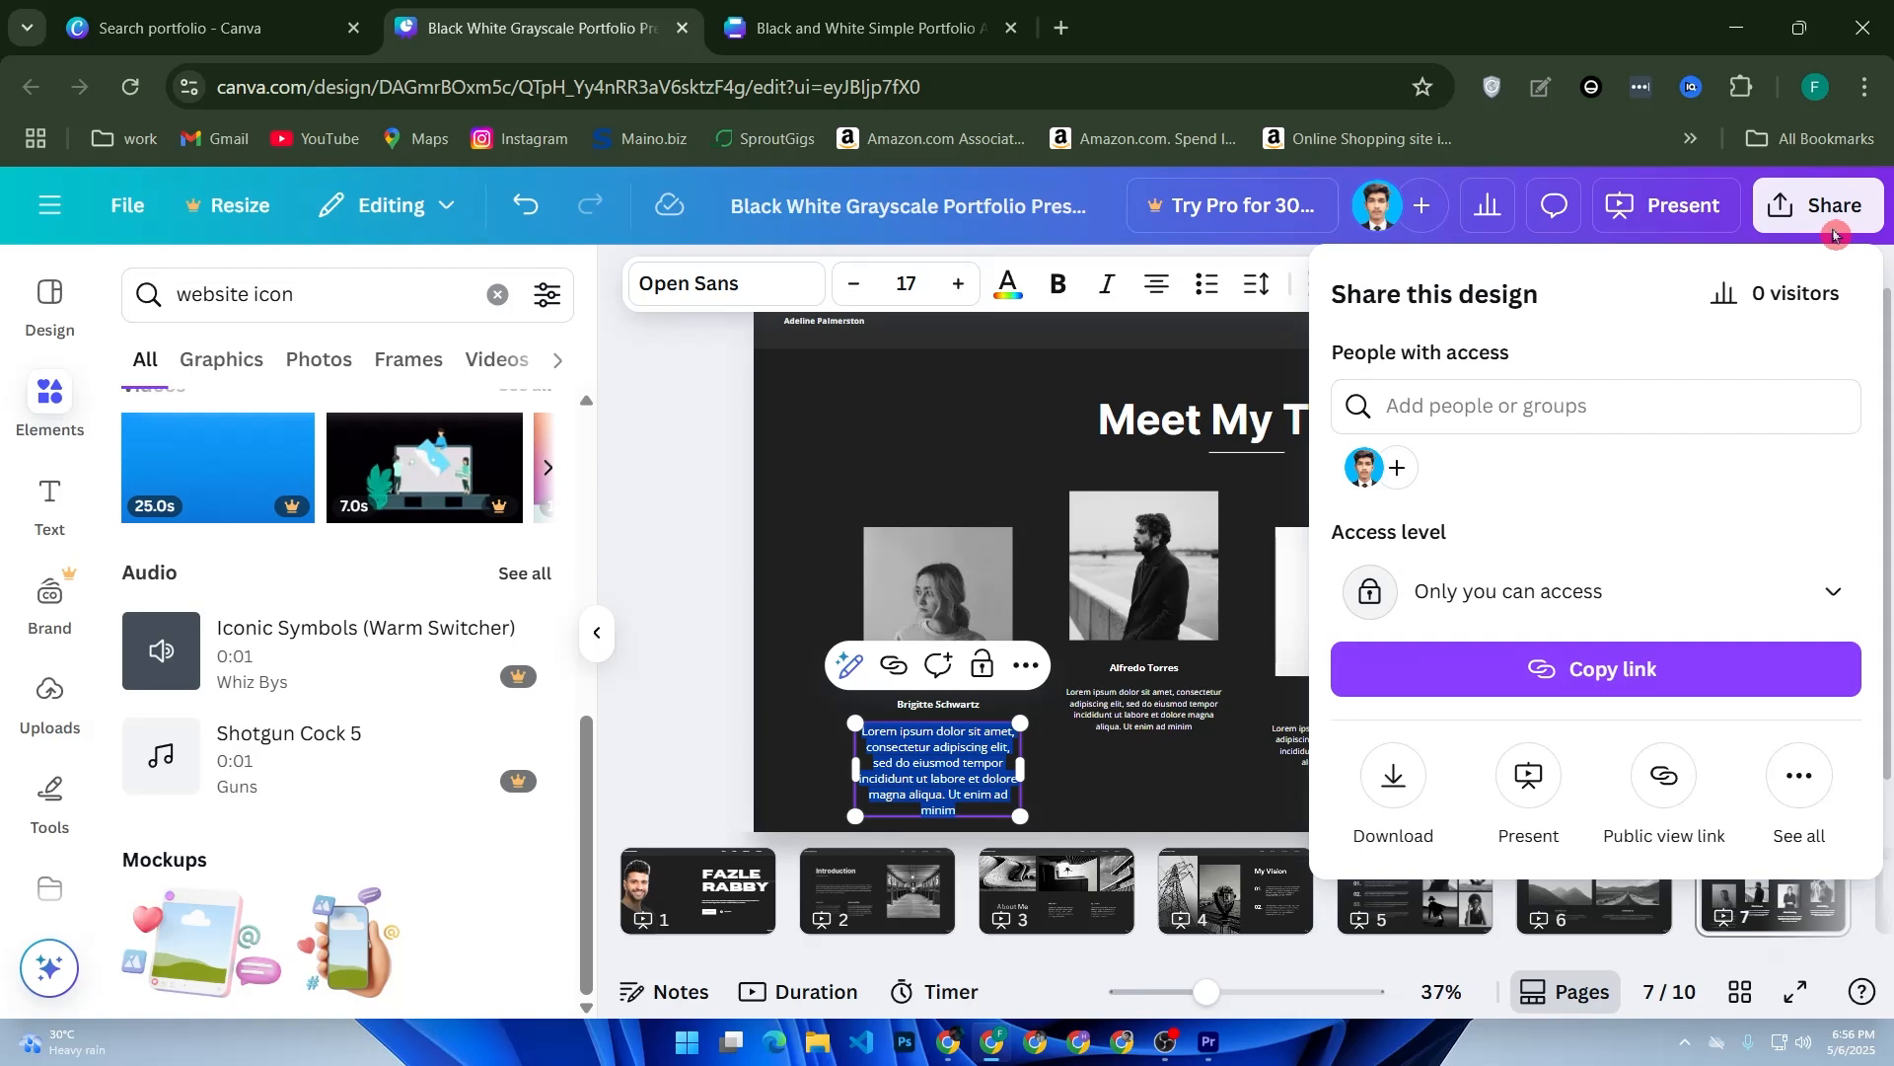
Step: Download pages 1–10 of the presentation as a PDF Standard file
{"action": "left_click", "coordinate": [1392, 775]}
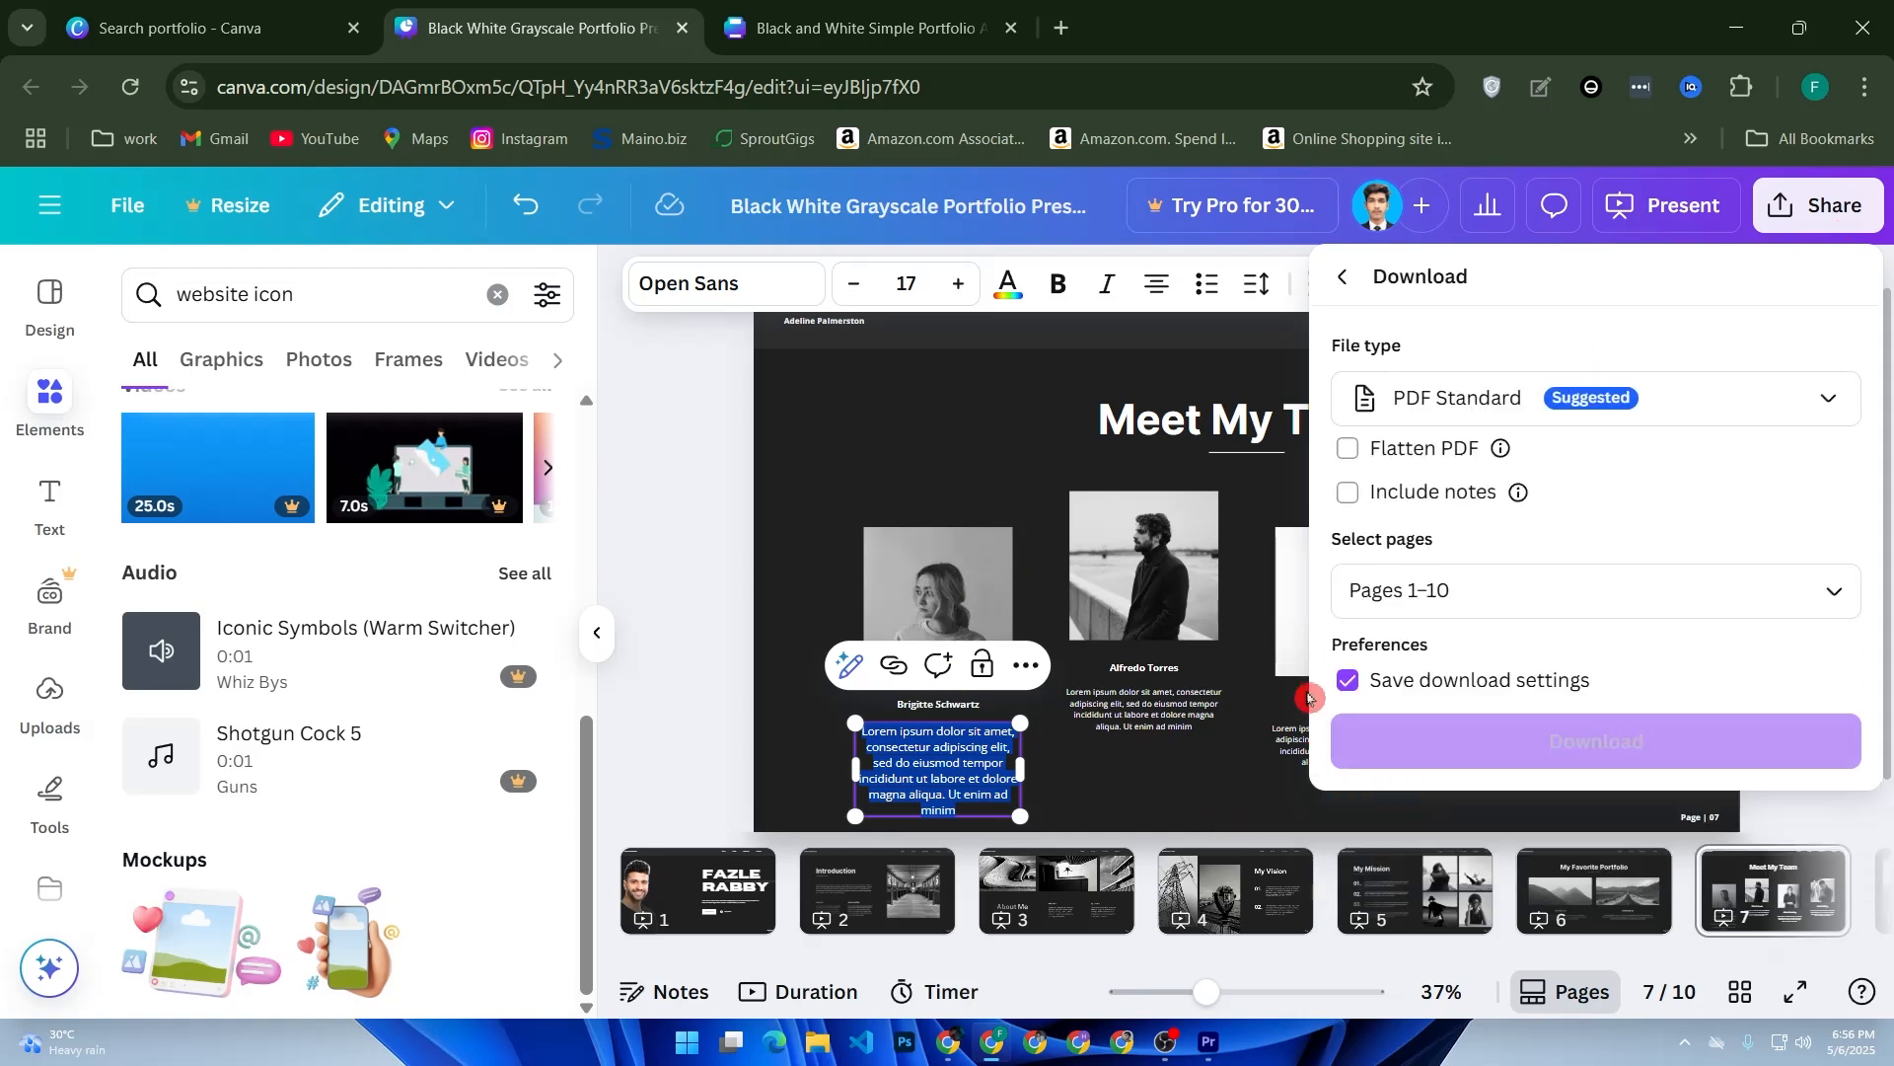
{"action": "left_click", "coordinate": [1539, 397]}
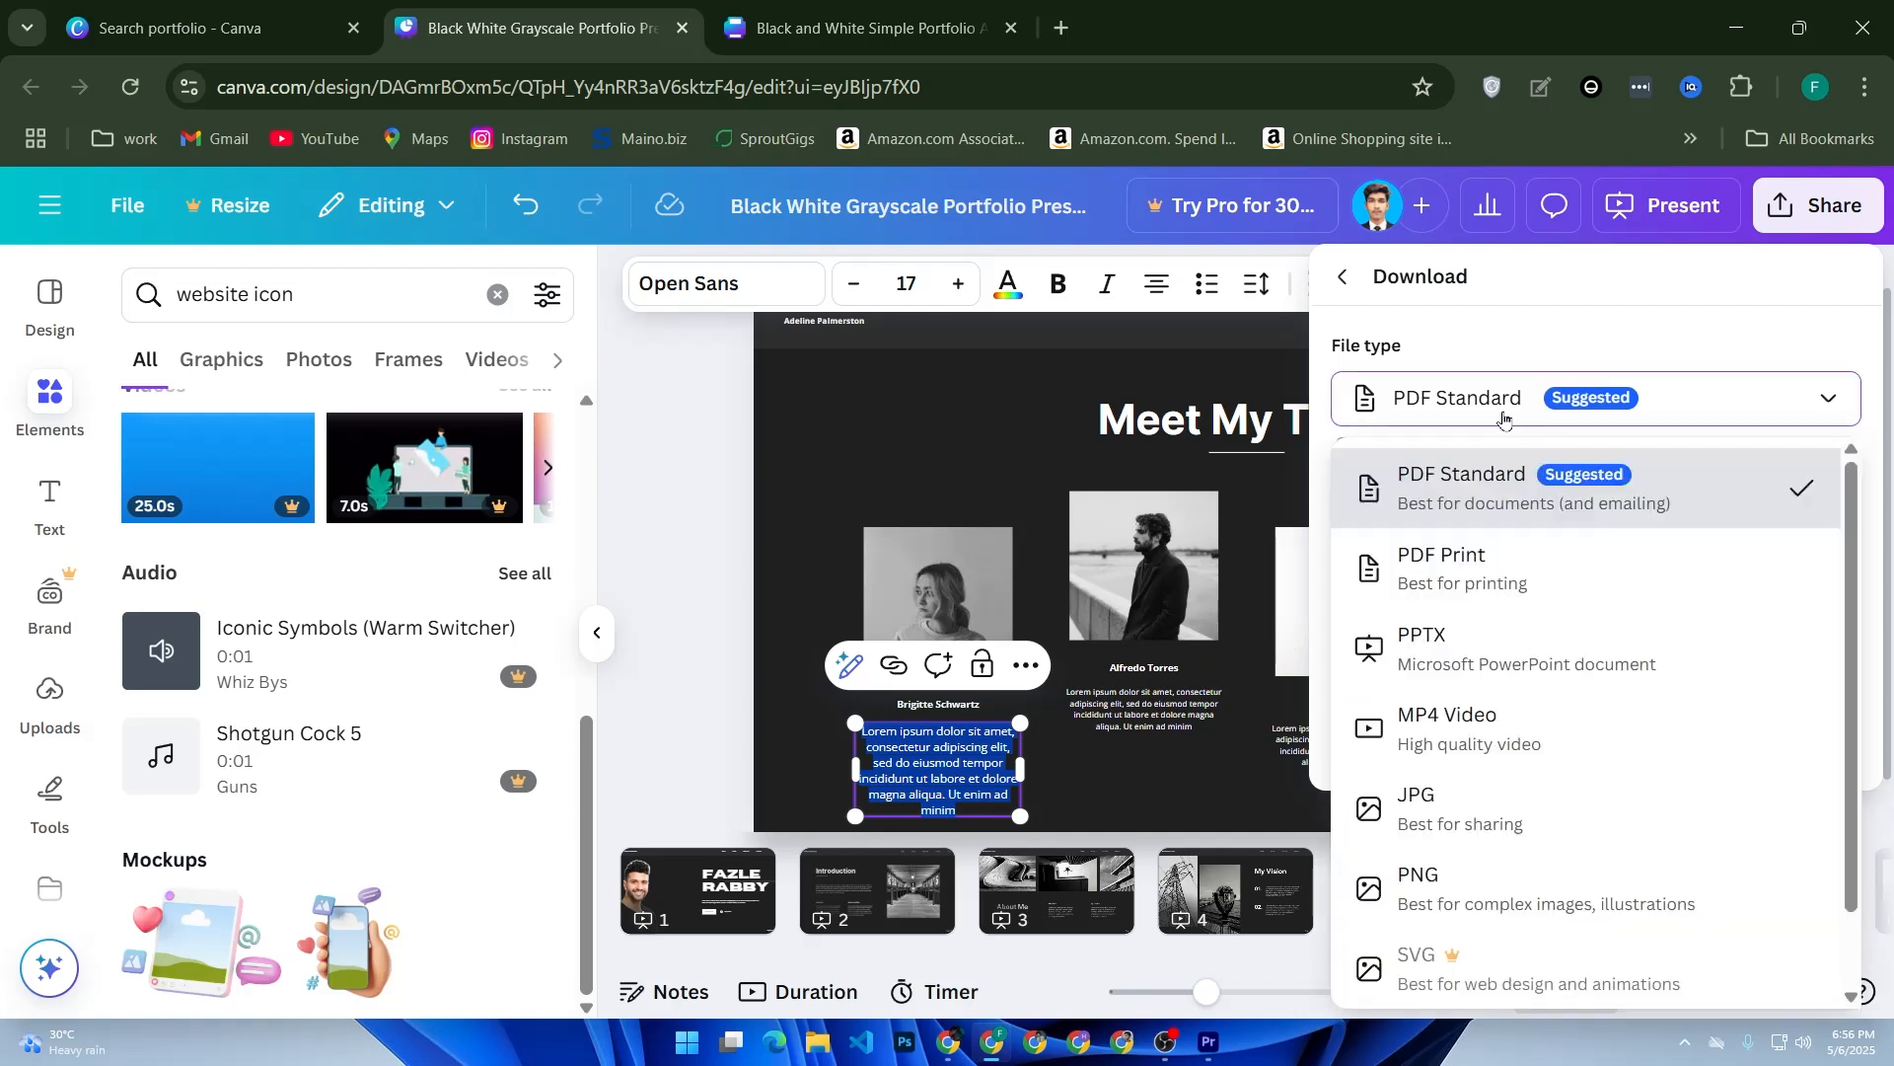
{"action": "left_click", "coordinate": [1488, 516]}
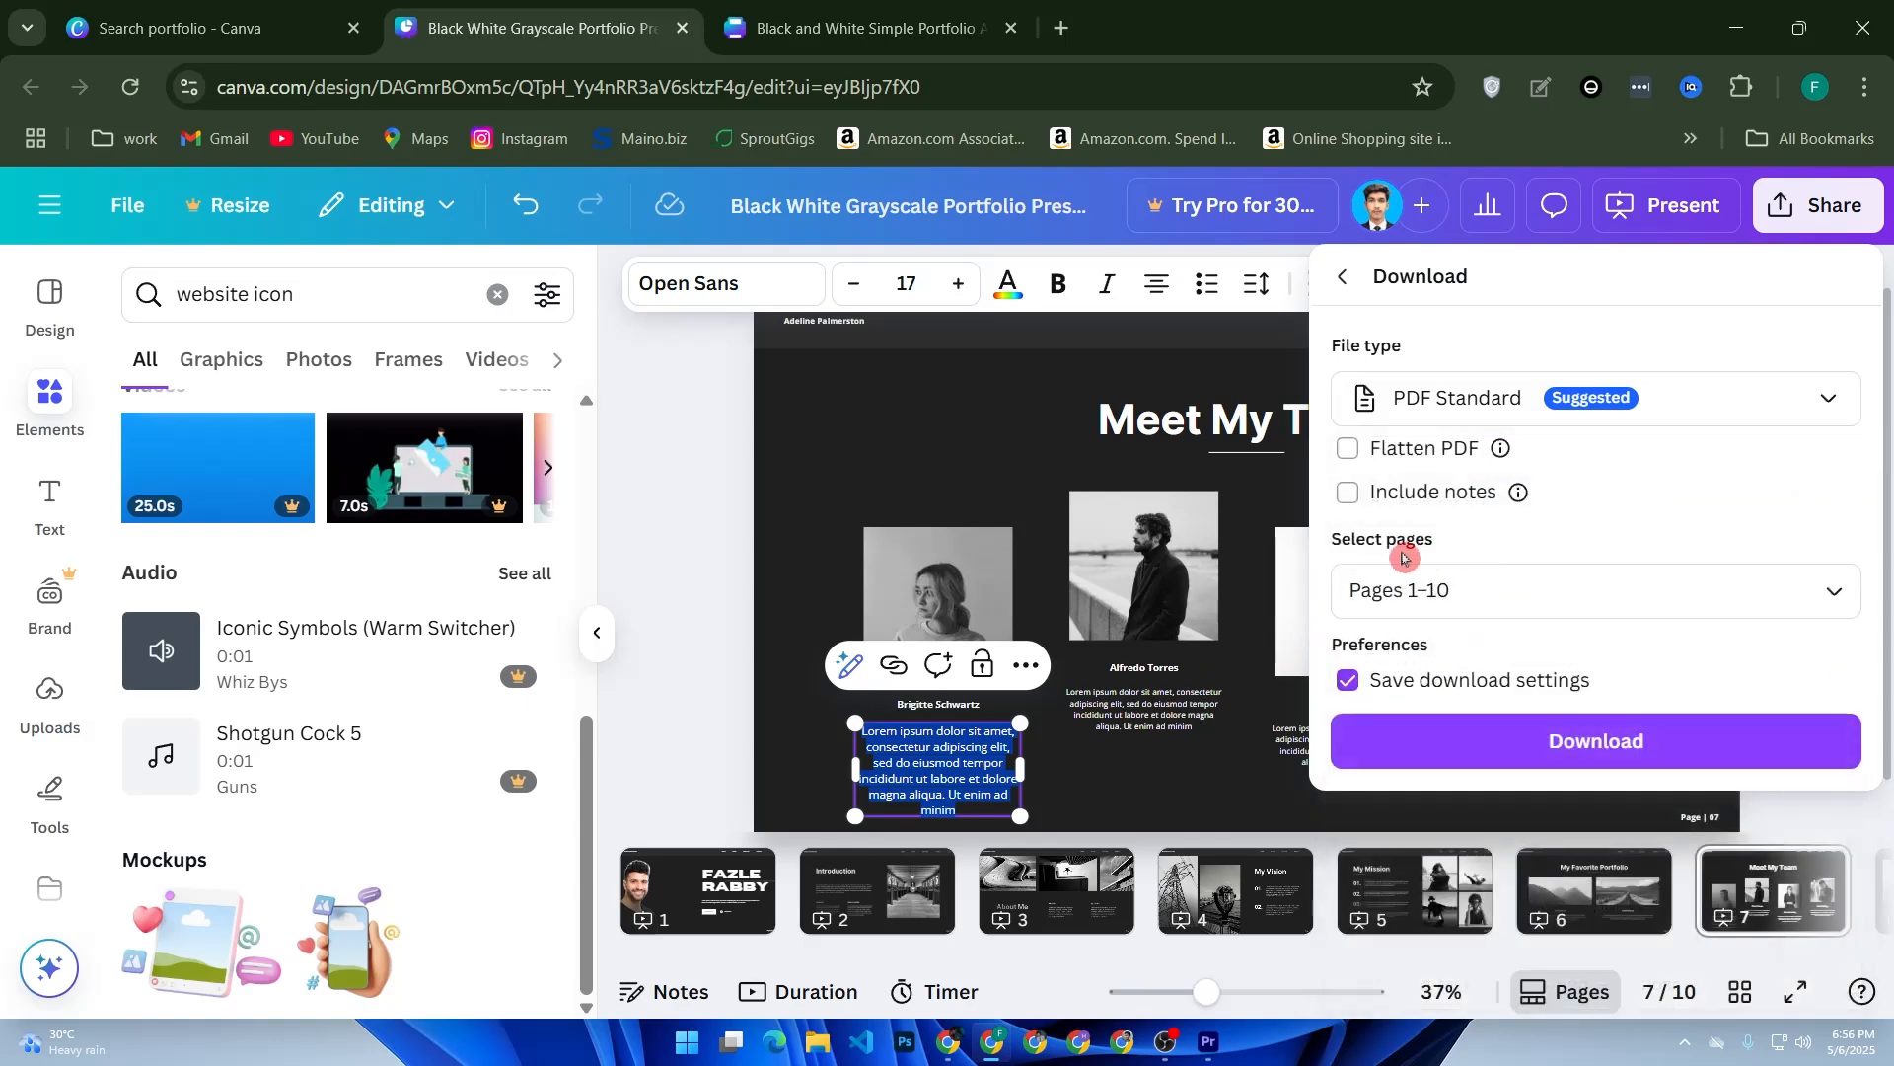
{"action": "left_click", "coordinate": [1504, 760]}
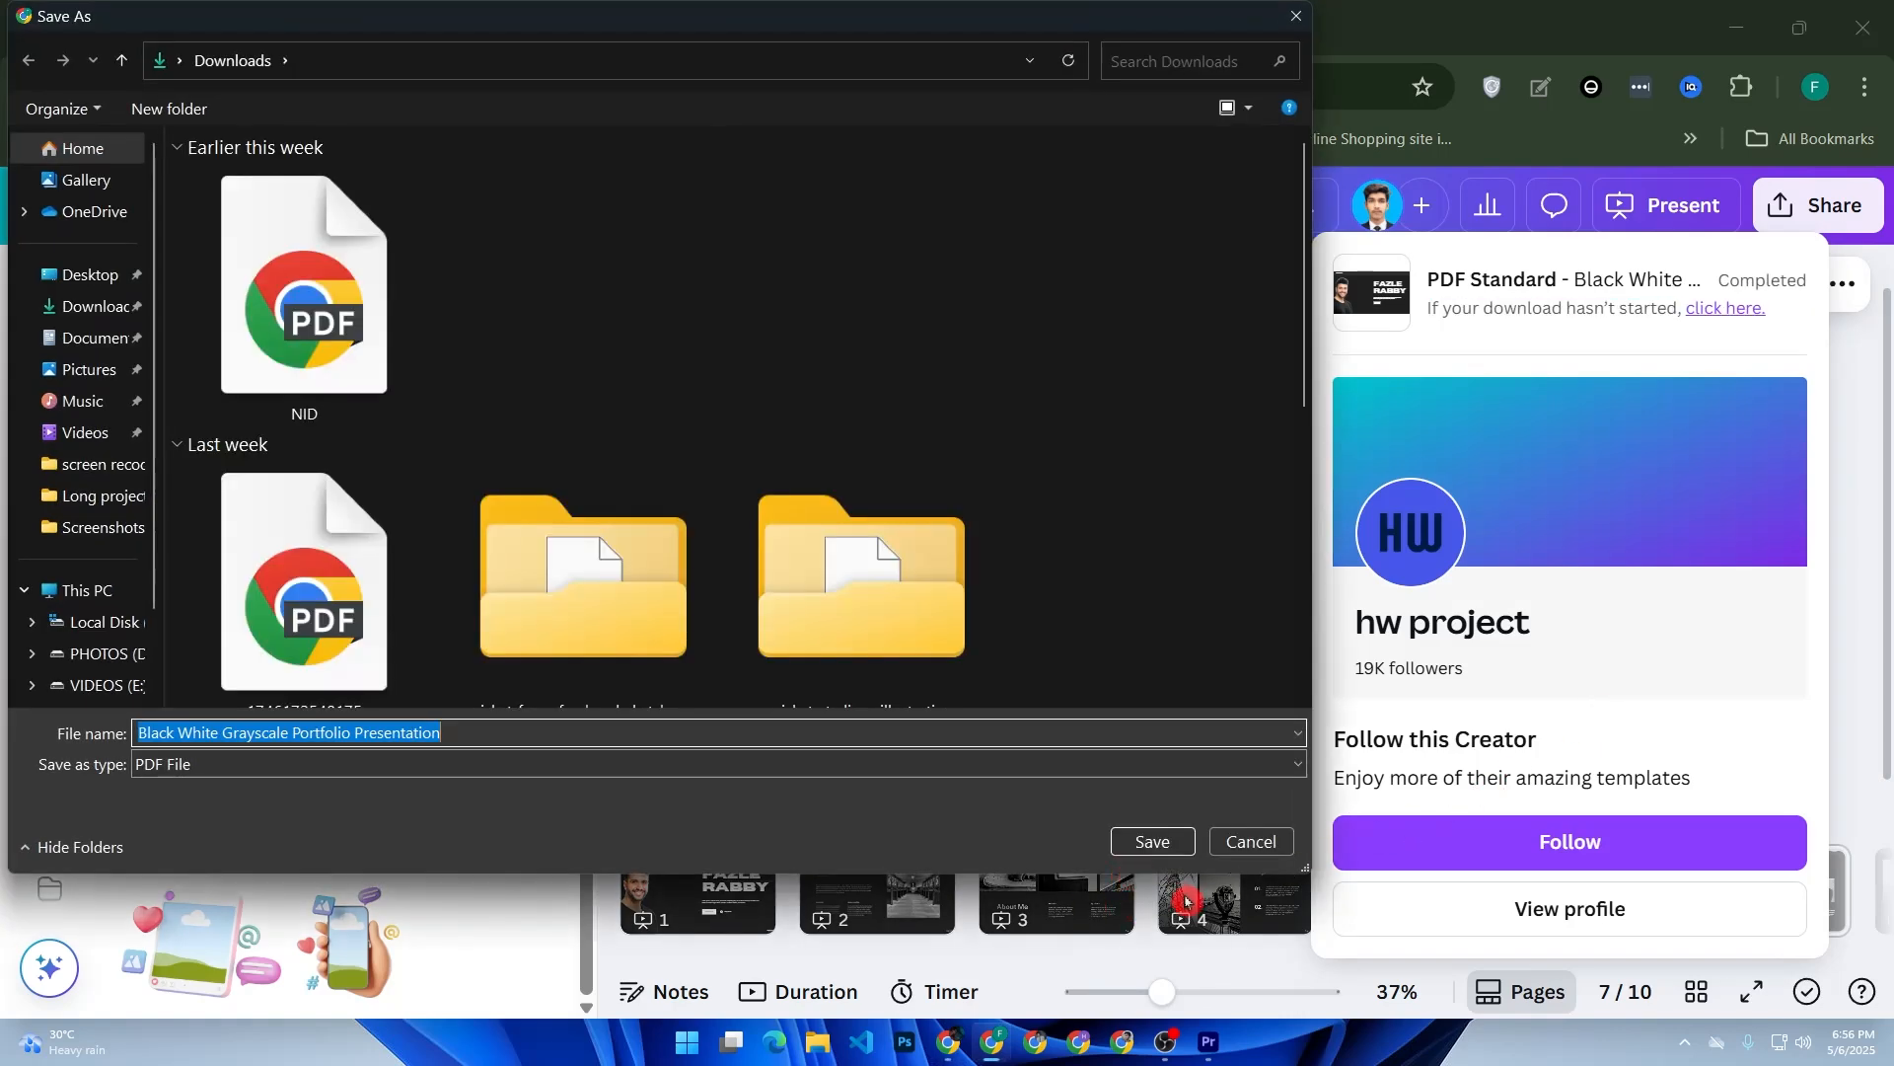
{"action": "left_click", "coordinate": [1251, 845]}
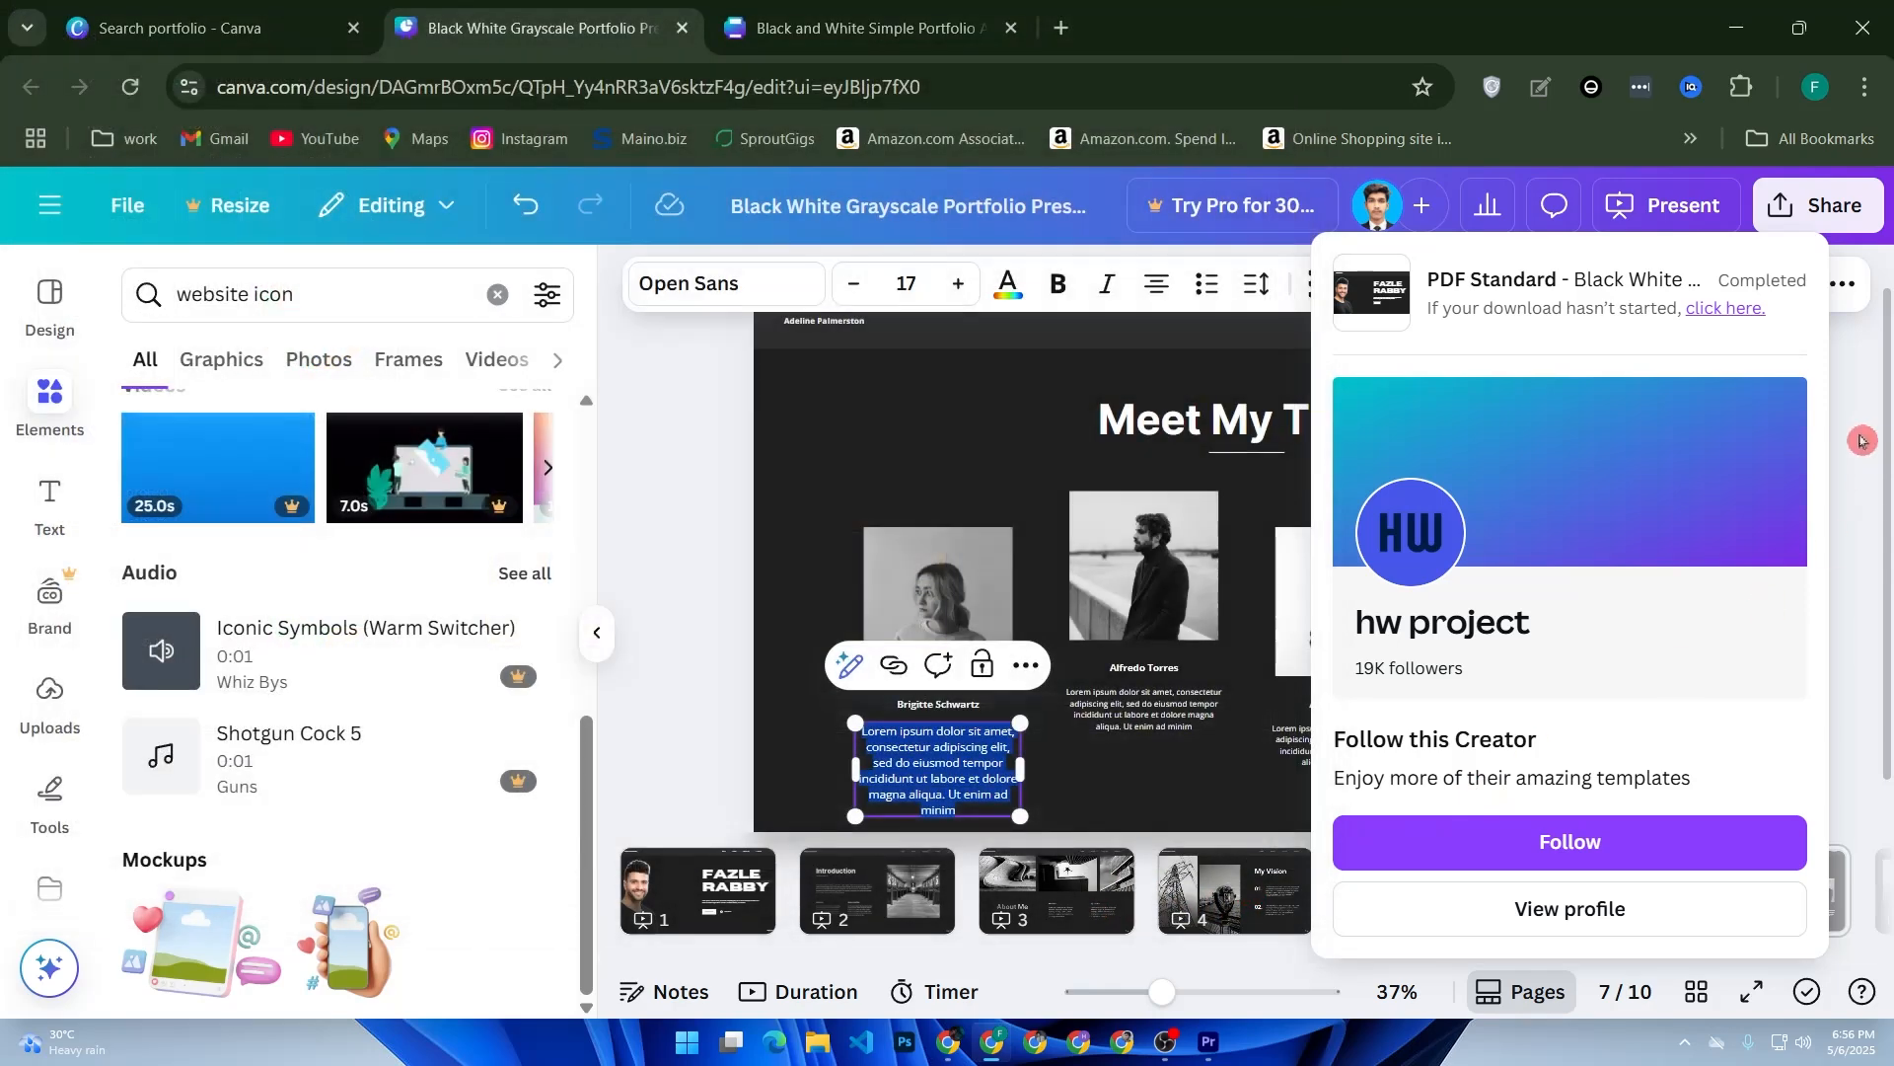
{"action": "left_click", "coordinate": [1831, 212]}
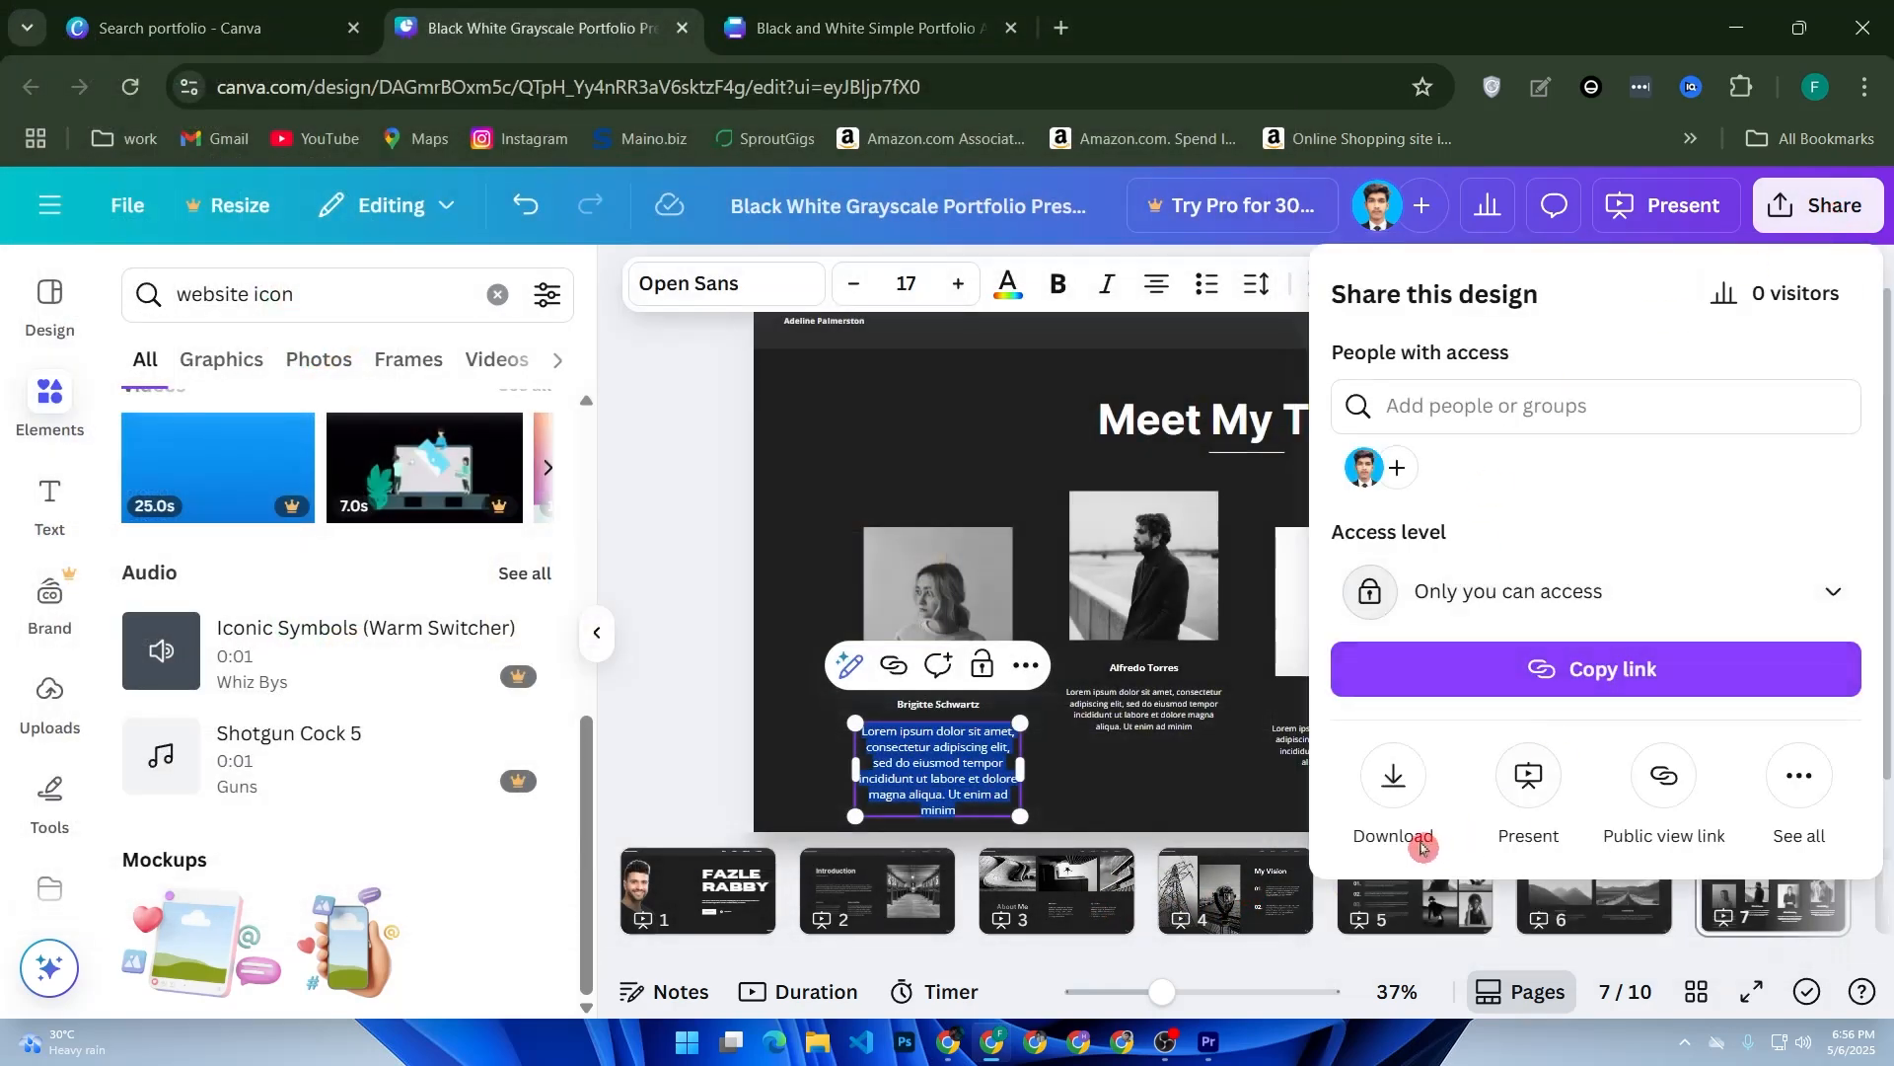
Step: Review the 'More ways to publish' options, then dismiss the sharing panel
{"action": "left_click", "coordinate": [1802, 789]}
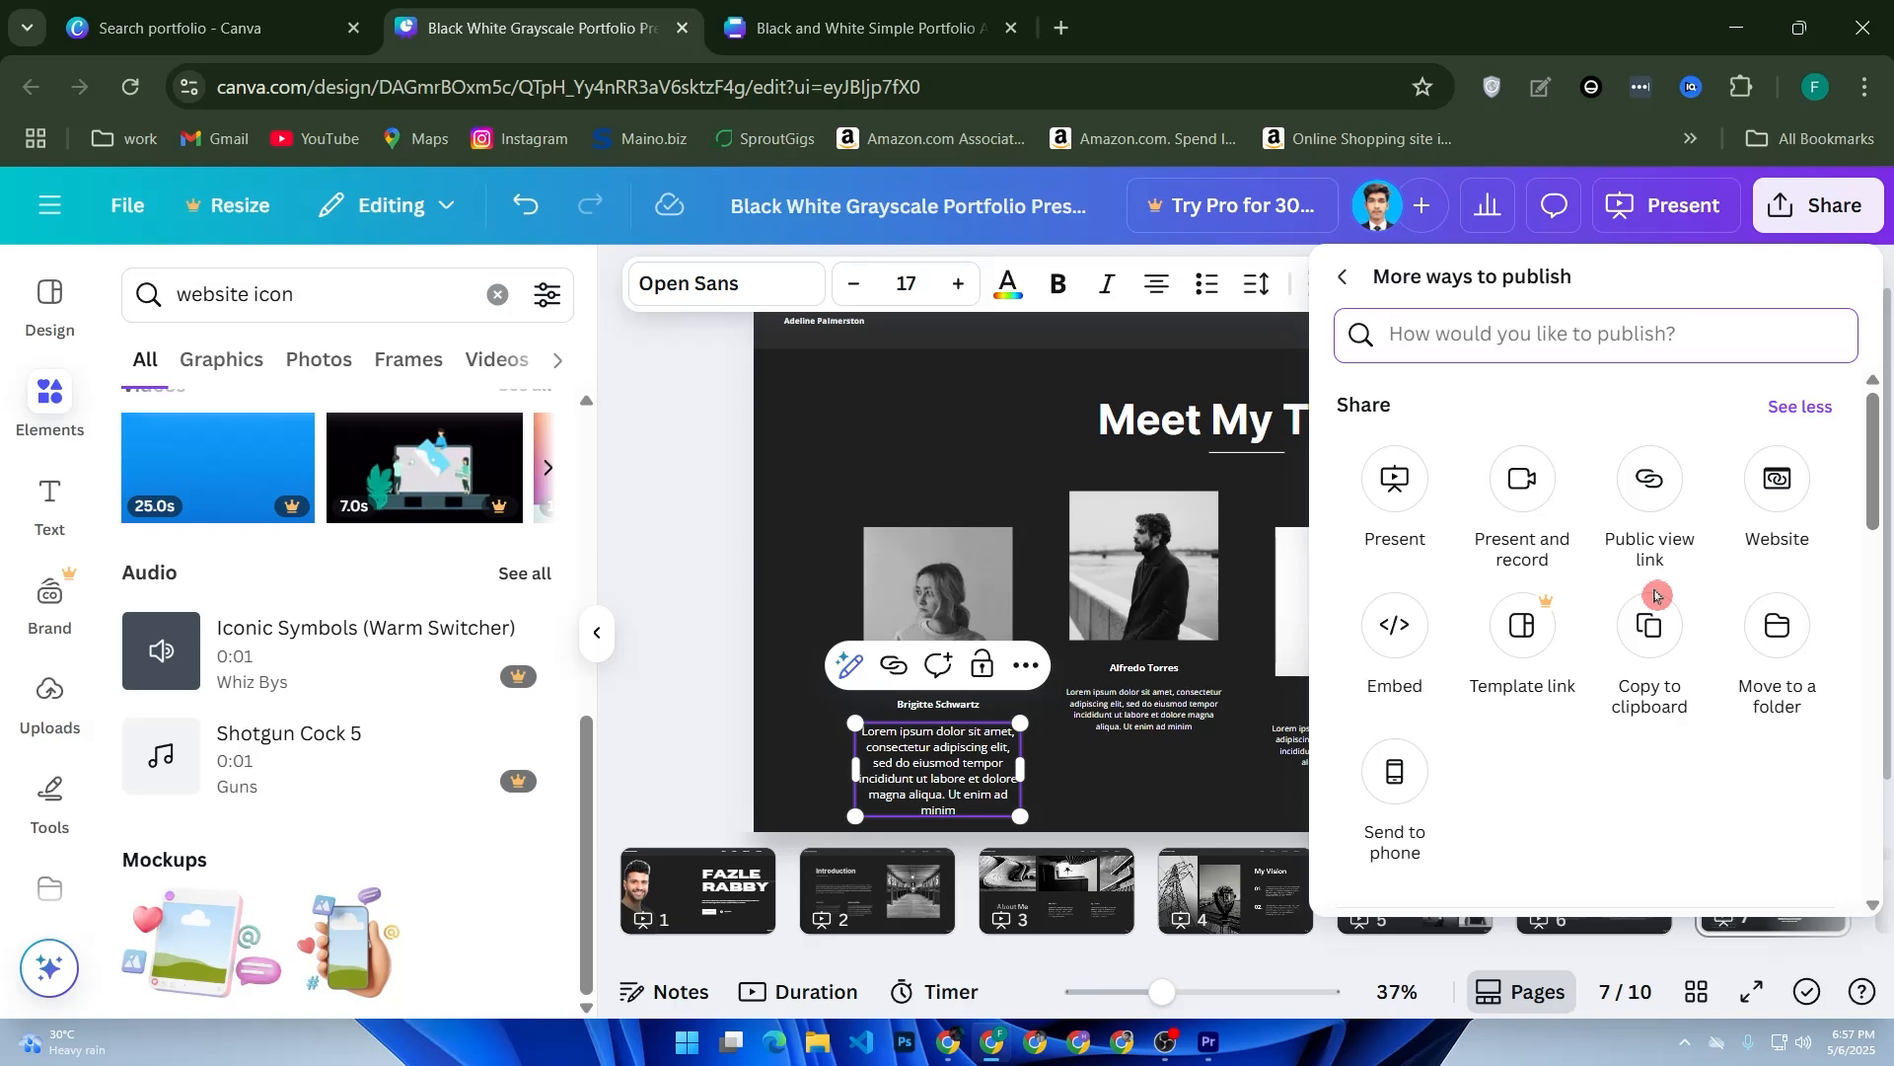
{"action": "left_click", "coordinate": [1182, 930]}
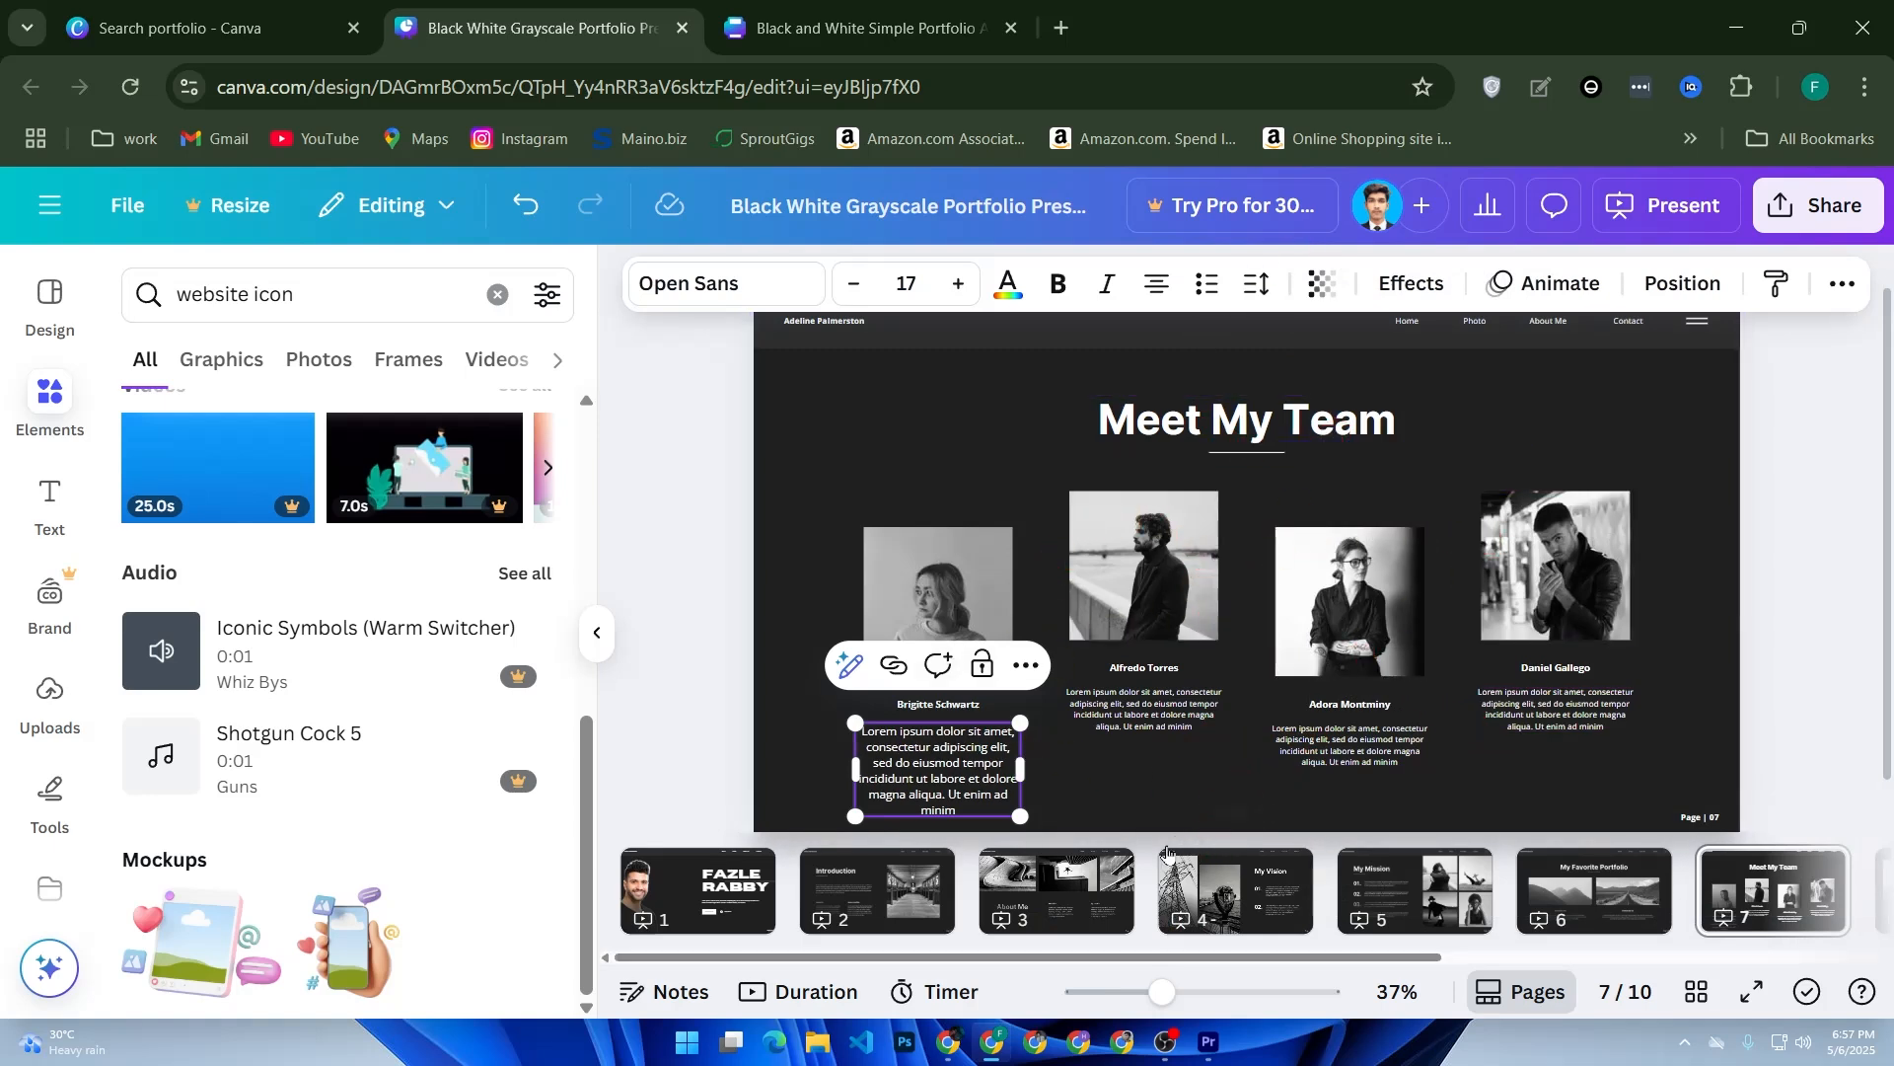
Step: Browse the My Mission and My Favorite Portfolio slides, then open the Introduction slide at 33% zoom
{"action": "left_click", "coordinate": [1391, 896]}
{"action": "key", "text": "Right"}
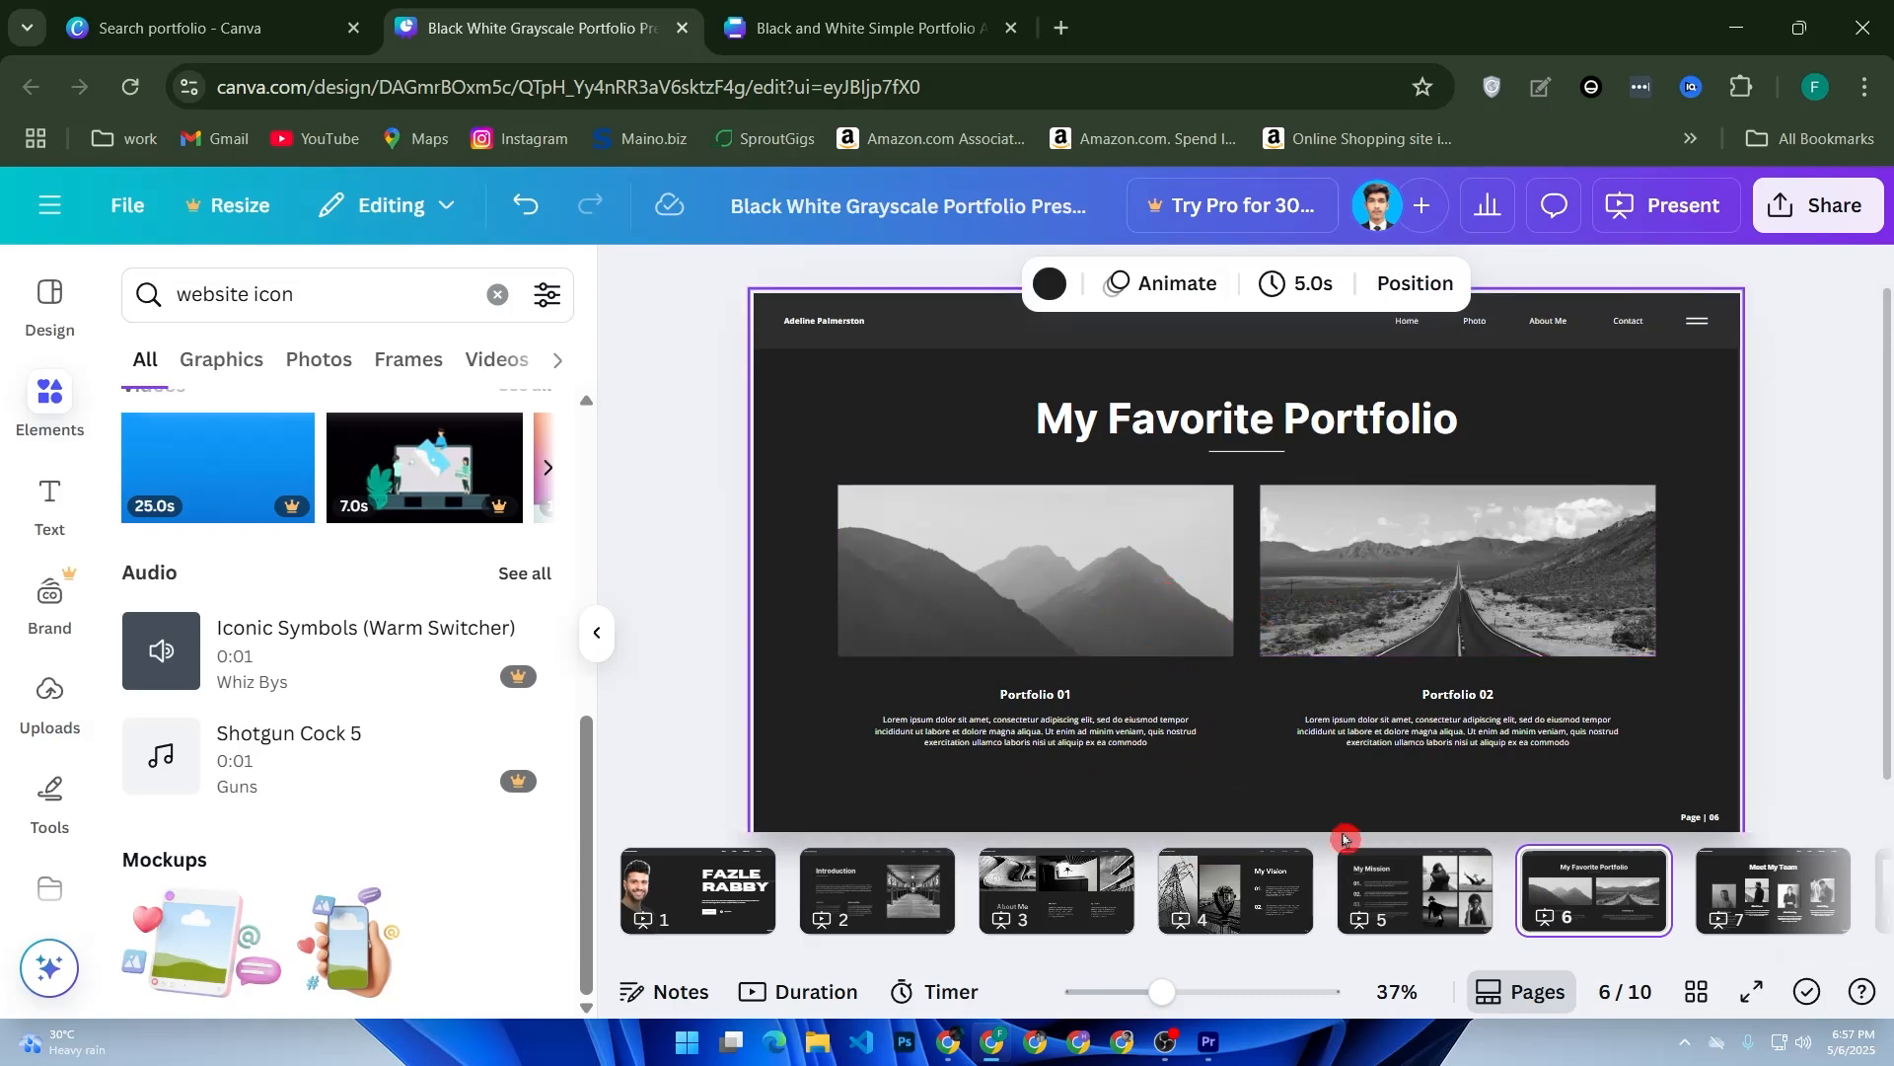
{"action": "left_click", "coordinate": [1386, 888]}
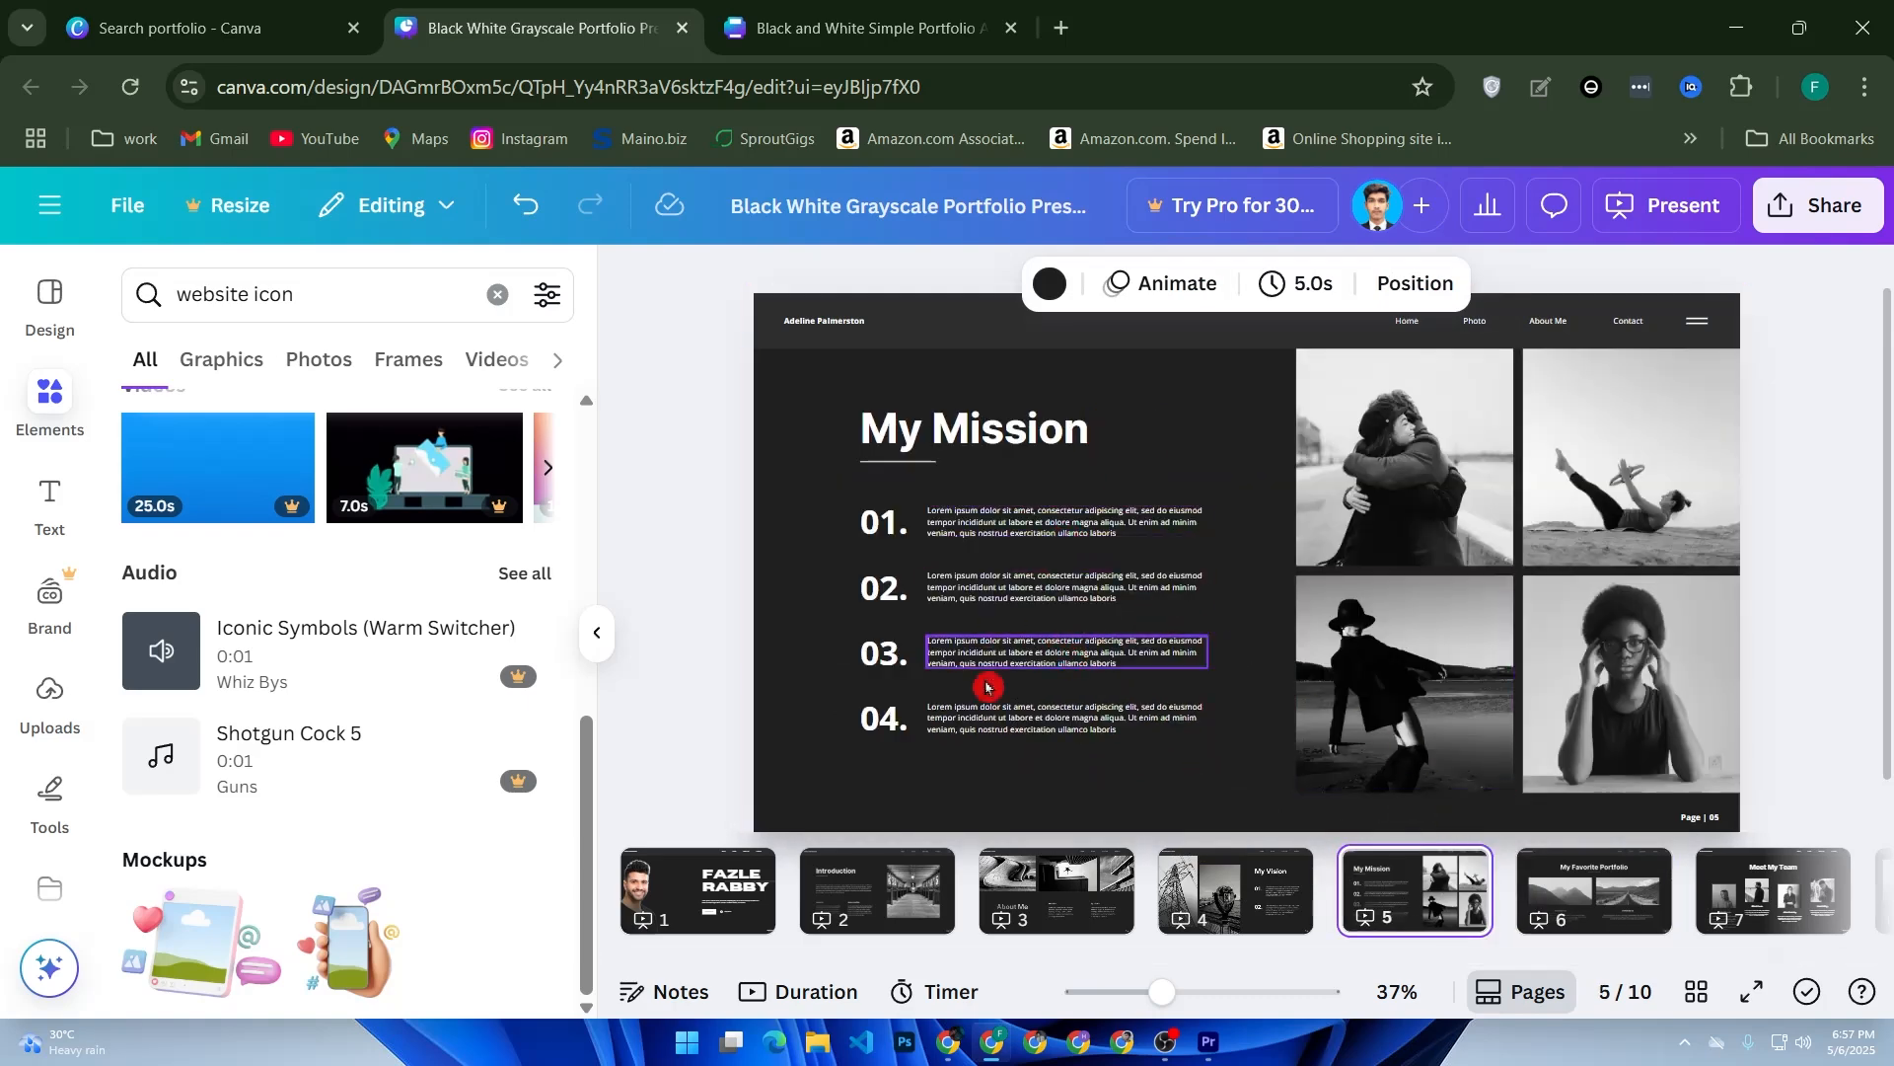
{"action": "left_click", "coordinate": [905, 903]}
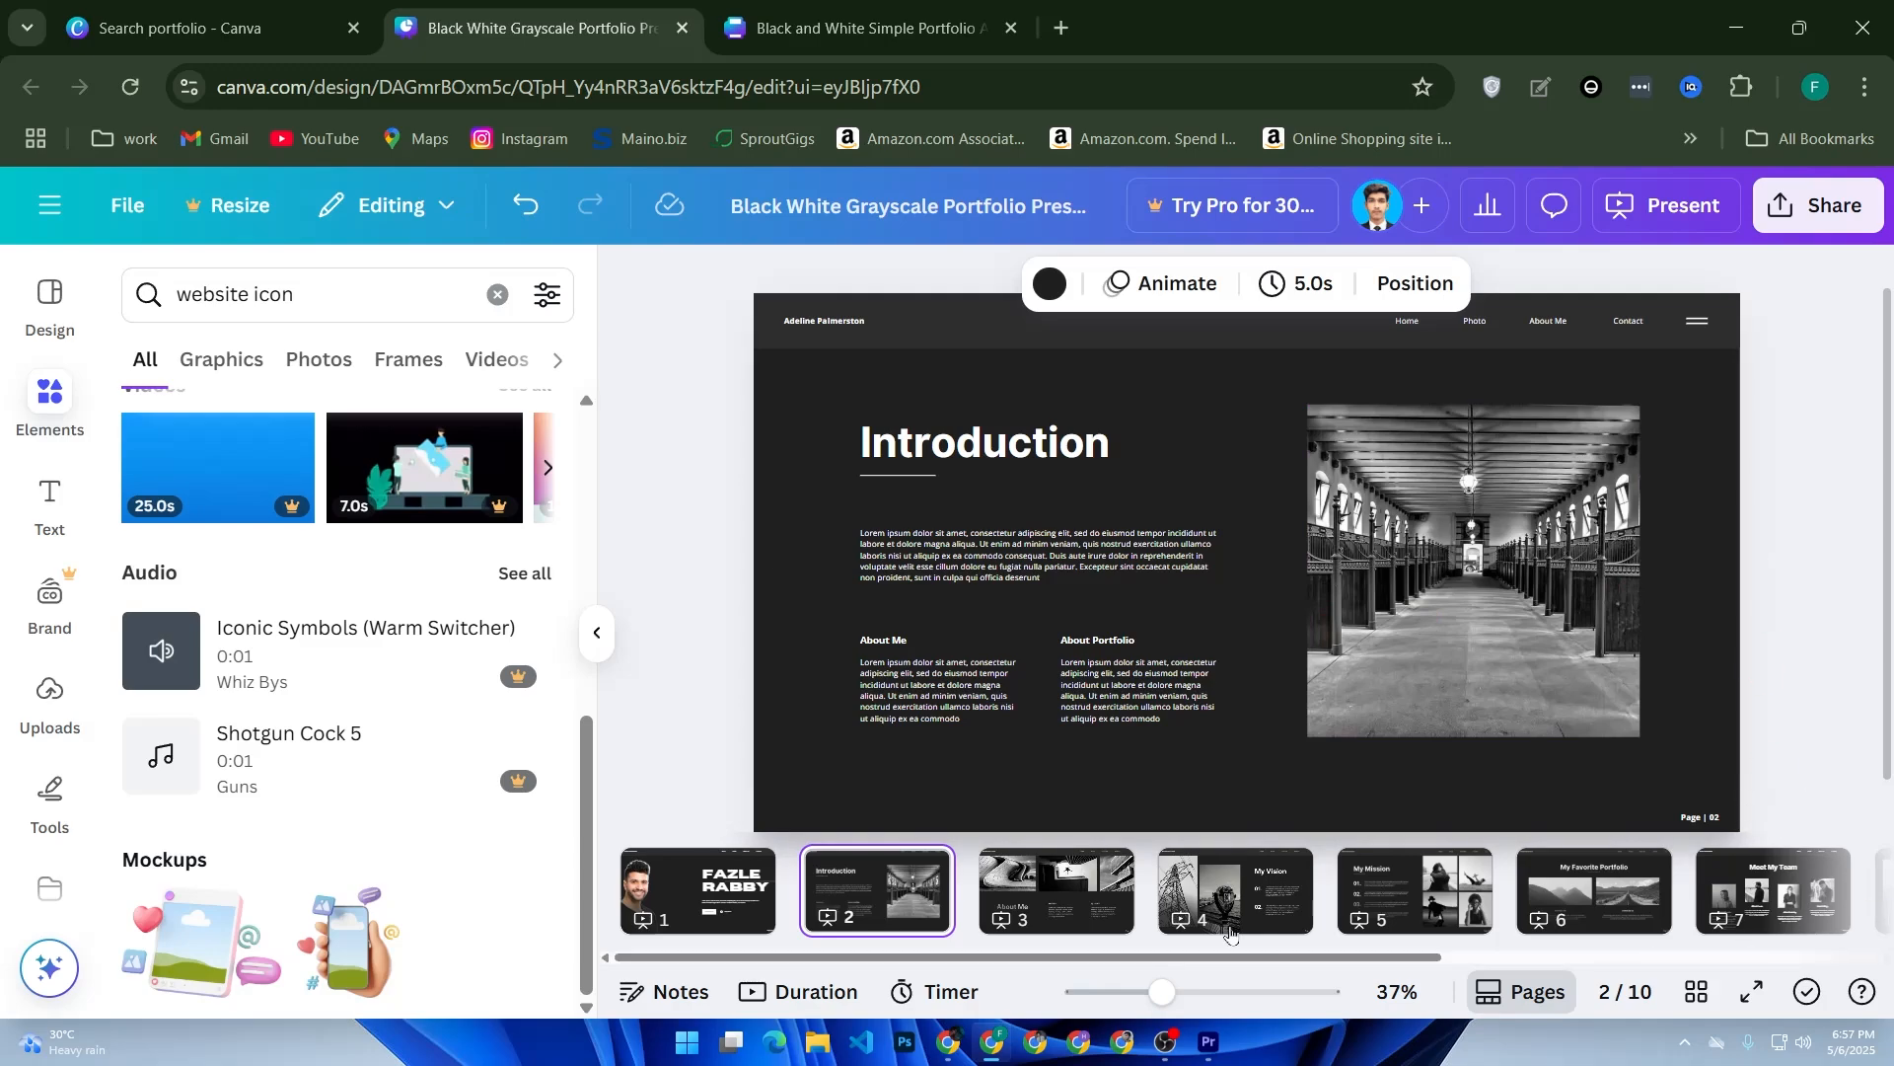
{"action": "mouse_move", "coordinate": [1164, 988]}
{"action": "left_mouse_down"}
{"action": "mouse_move", "coordinate": [1121, 990]}
{"action": "mouse_move", "coordinate": [1158, 984]}
{"action": "left_mouse_up"}
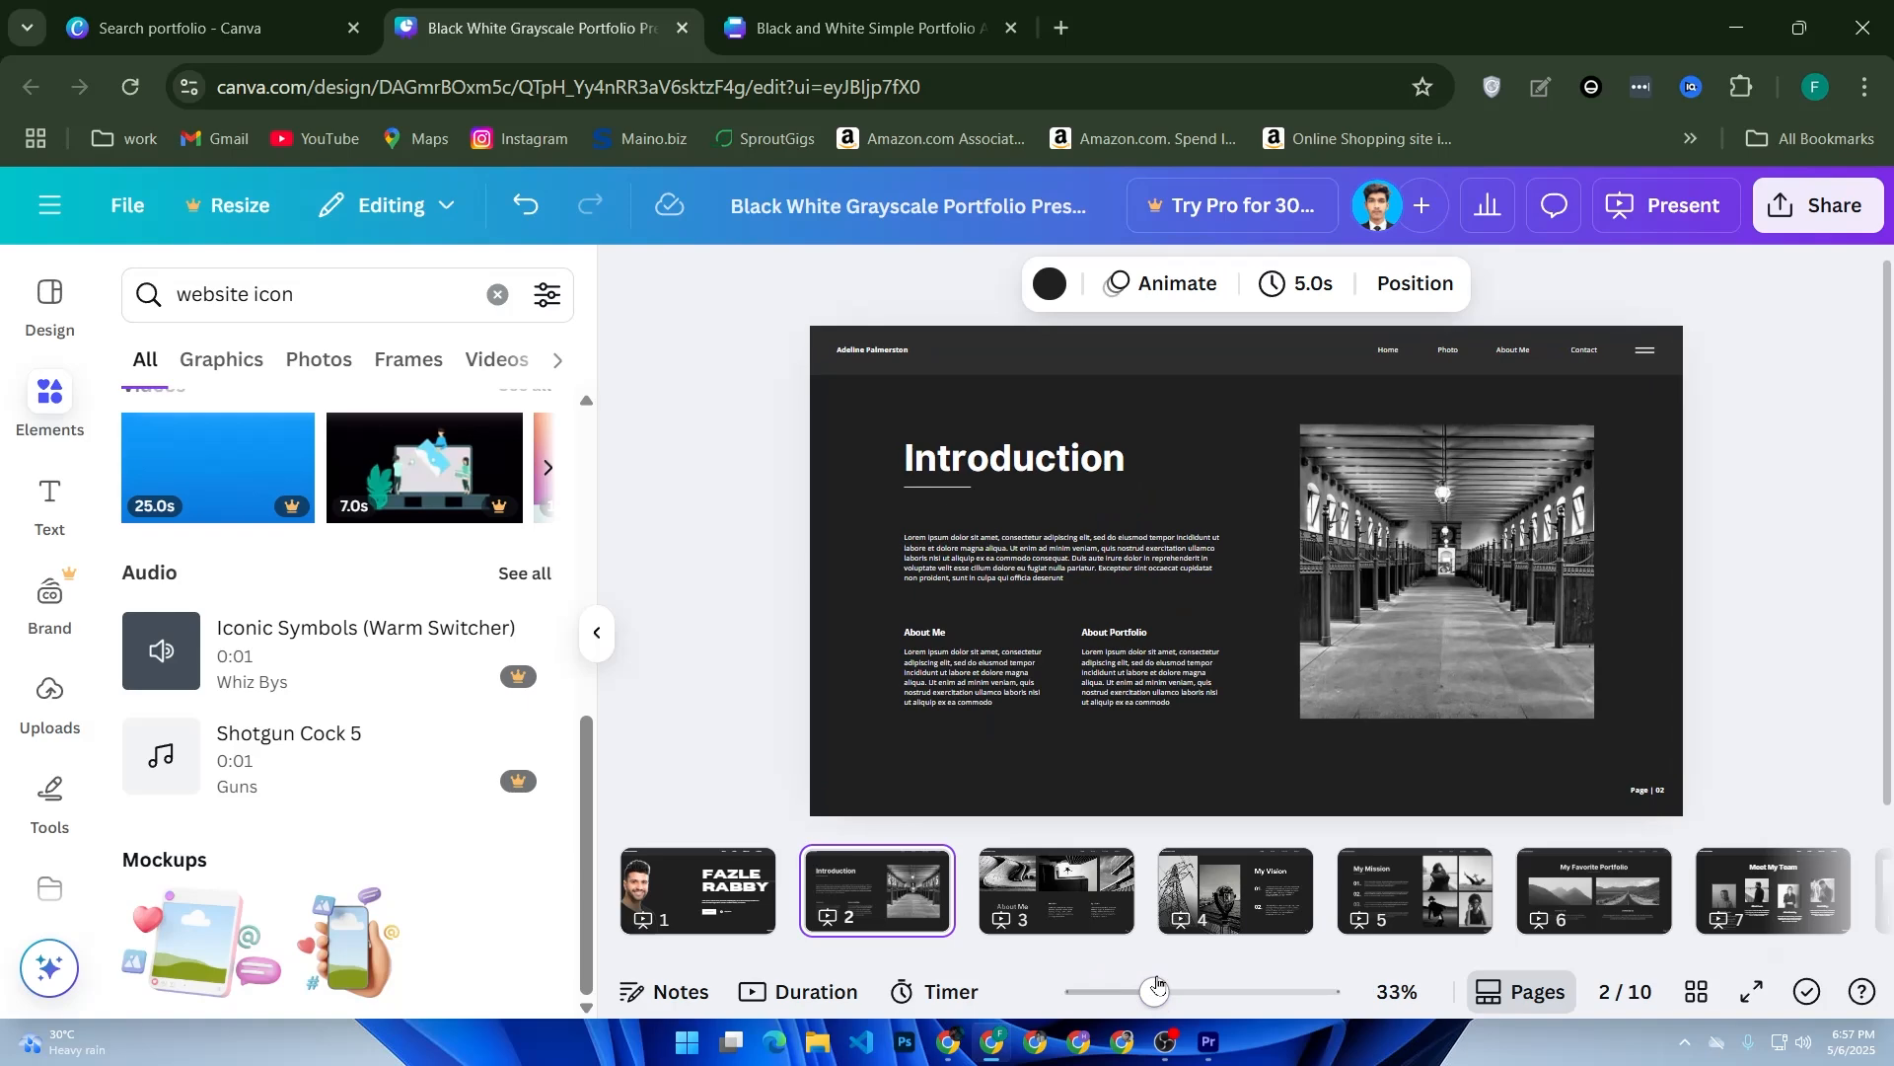